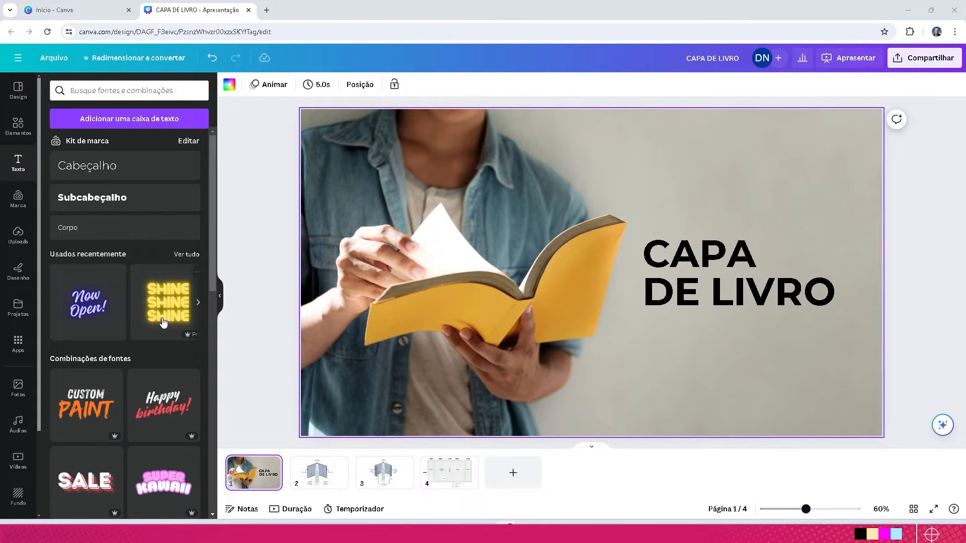
- Examine and compare the book anatomy diagrams on pages 2 and 3: the hardcover with endpapers and the cover with flaps
left_click(321, 471)
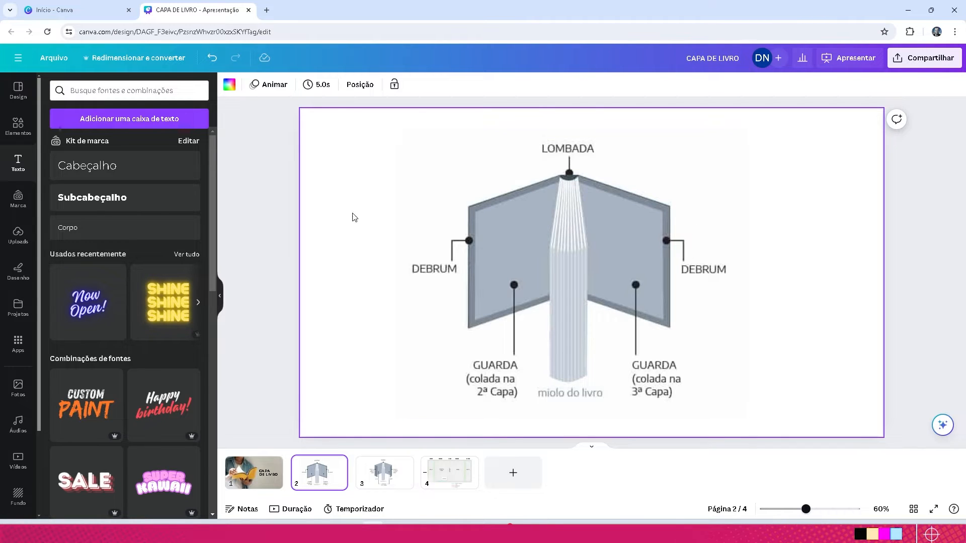
left_click(385, 474)
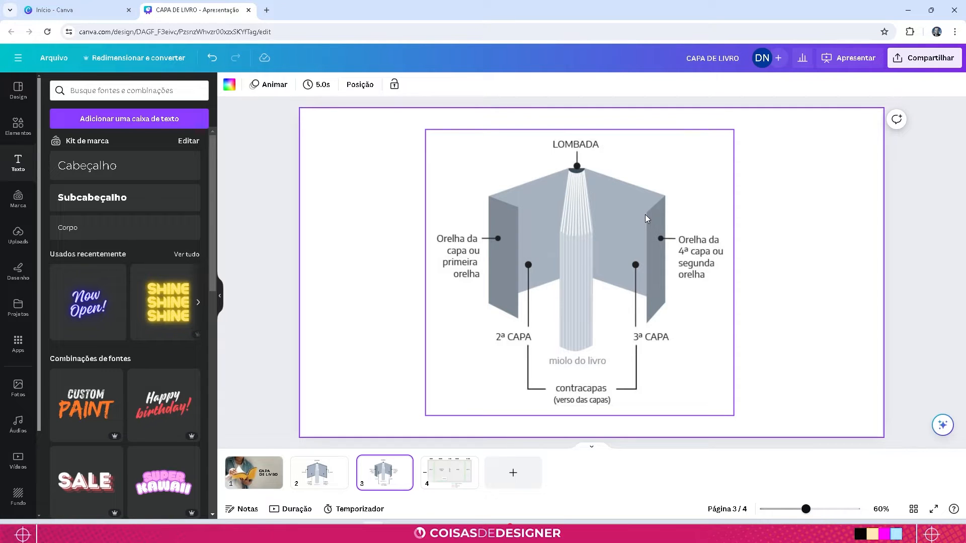
left_click(334, 482)
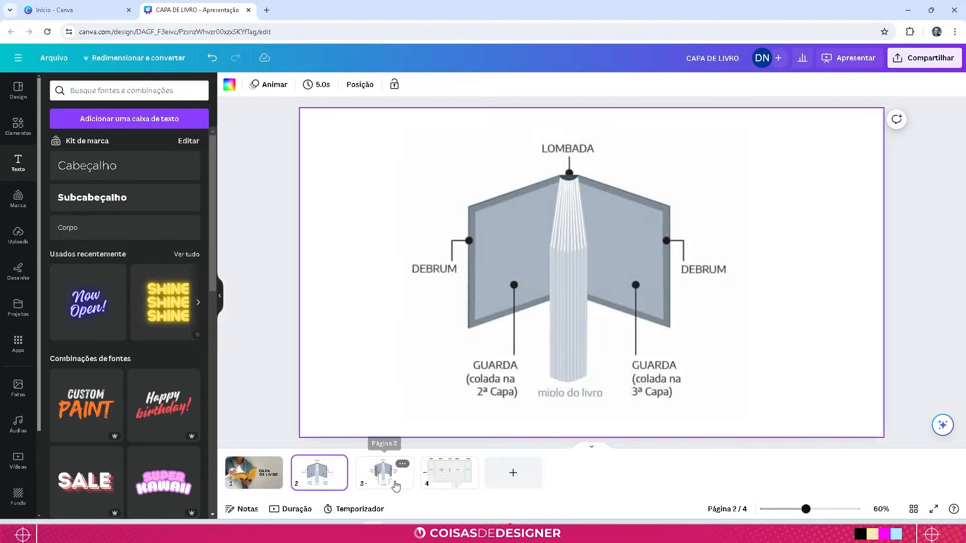
left_click(396, 485)
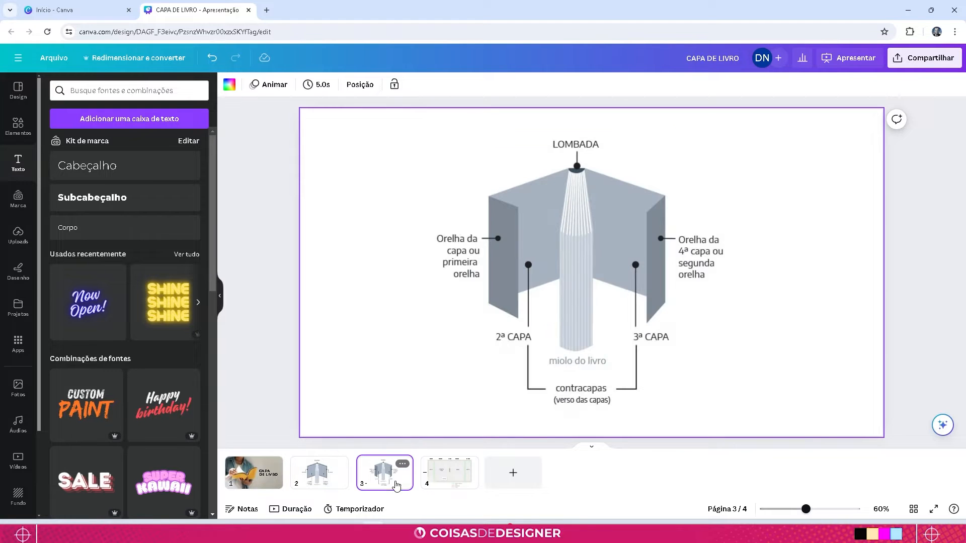
left_click(327, 481)
left_click(383, 482)
left_click(318, 482)
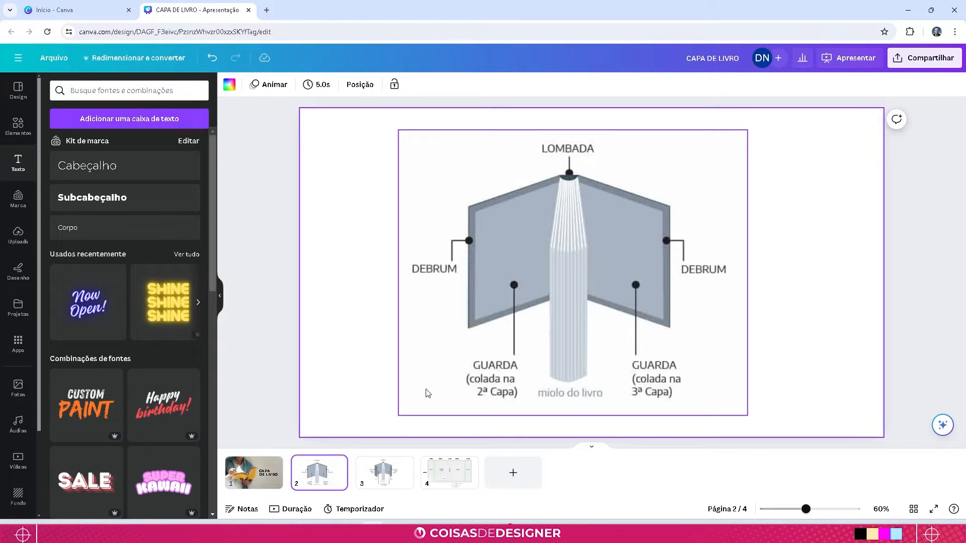
left_click(383, 470)
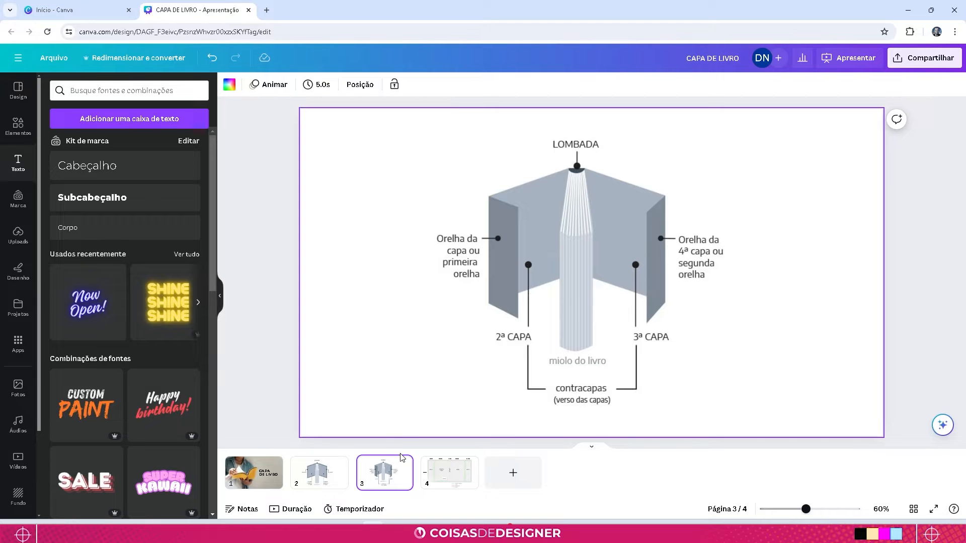
- Study the flat cover layout on page 4 with its widths, height and margins, checking it against the flap diagram on page 3
left_click(447, 475)
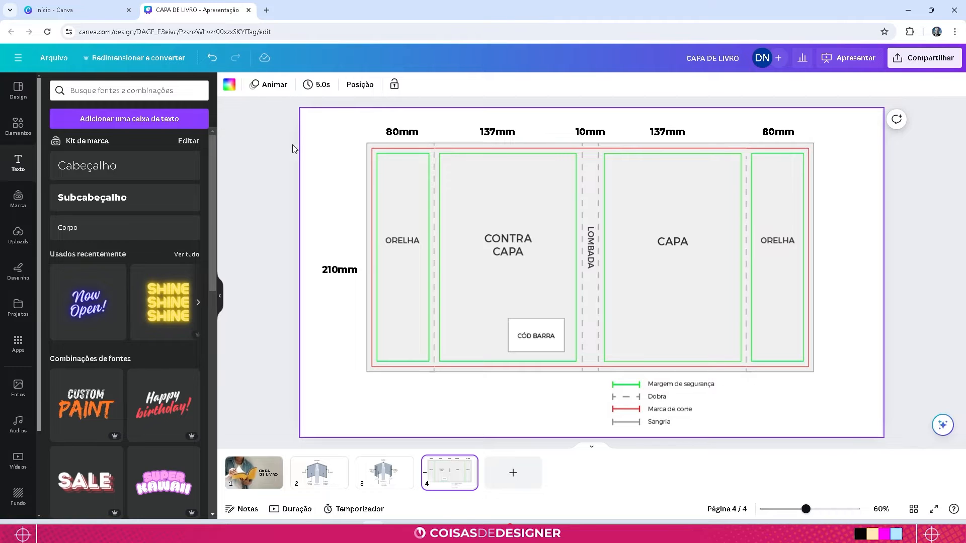
left_click(265, 144)
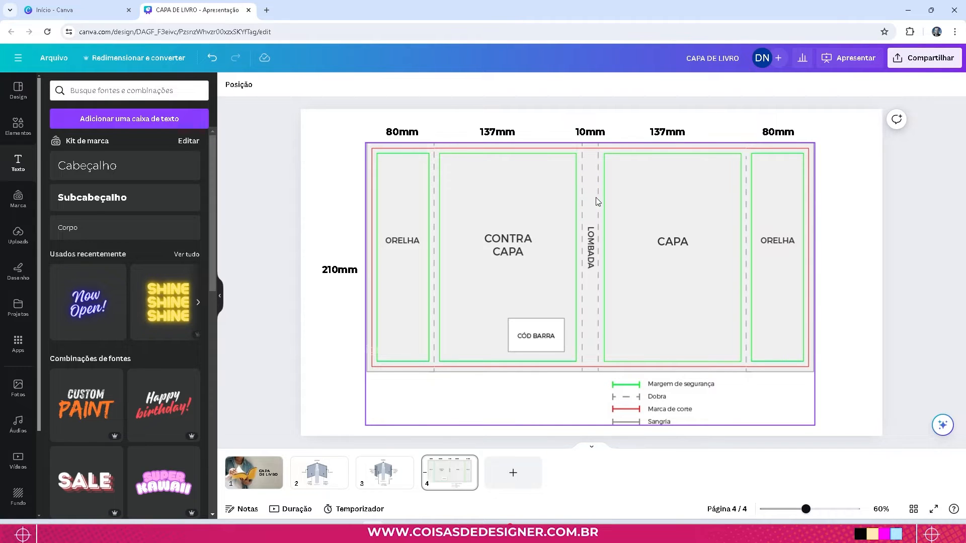
left_click(384, 472)
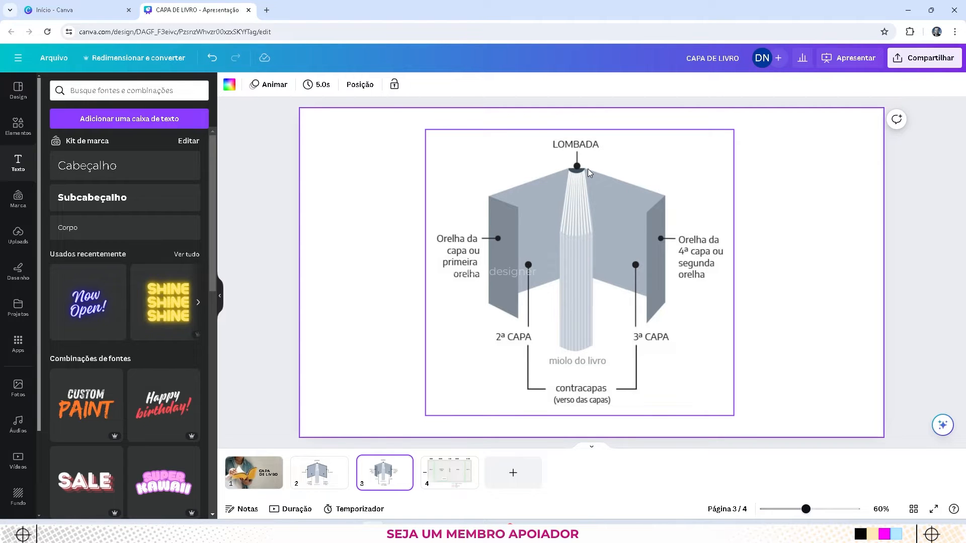
left_click(454, 483)
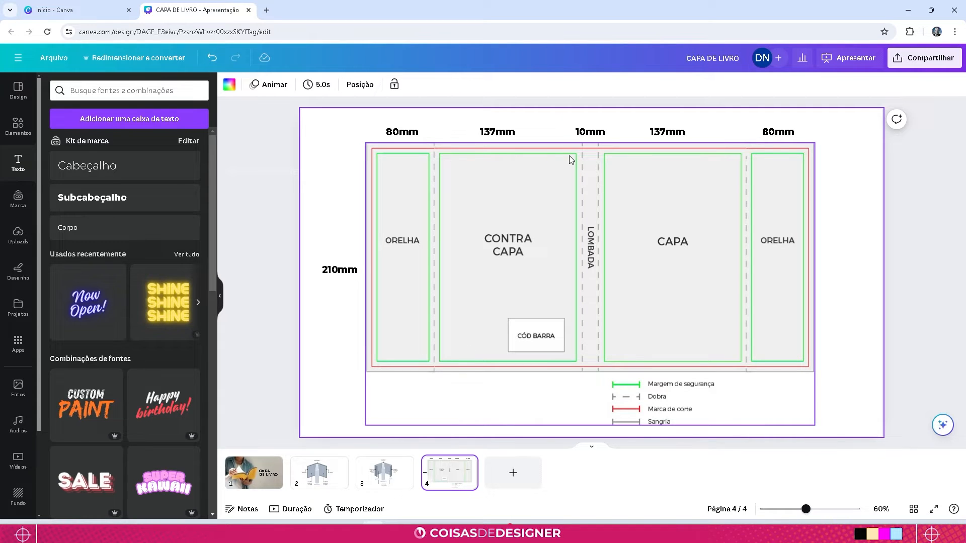
left_click(335, 349)
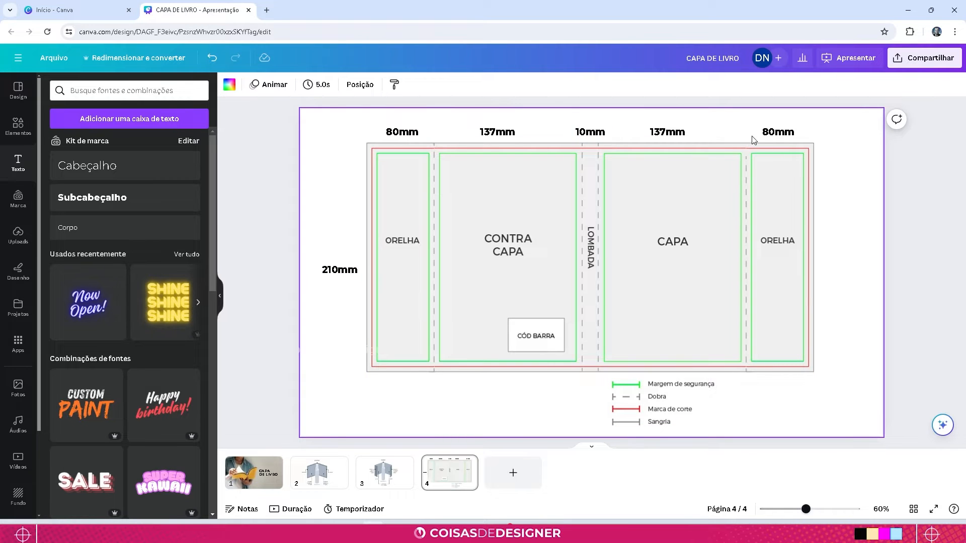
- Open the calculator beside the cover layout and add the two 80 mm flap widths together
left_click(351, 533)
left_click_drag(379, 205, 251, 103)
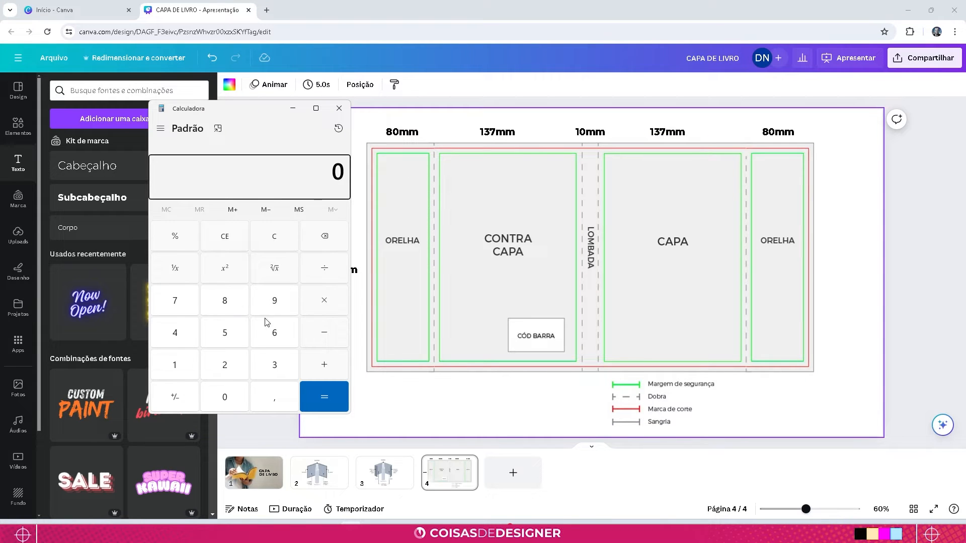
left_click(232, 312)
left_click(225, 398)
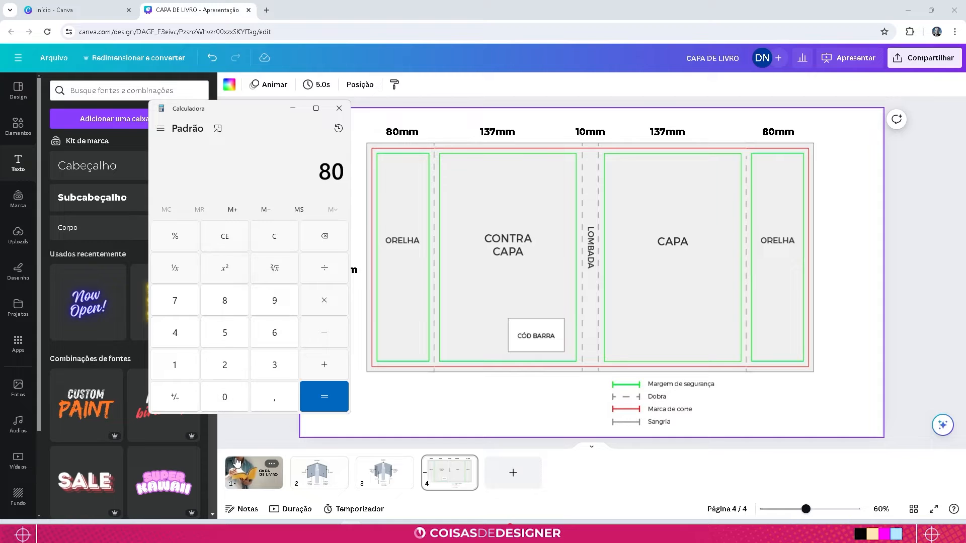
left_click(329, 370)
left_click(231, 308)
left_click(224, 402)
left_click(322, 367)
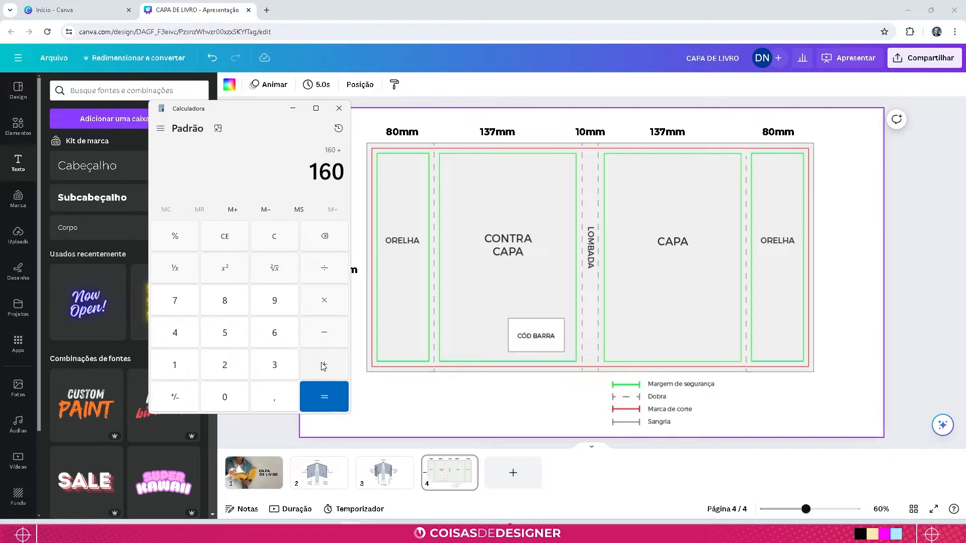
- Add the 137 mm back cover, 137 mm front cover and 10 mm spine to the running sum for the total width
left_click(169, 366)
left_click(274, 365)
left_click(174, 304)
left_click(323, 367)
left_click(184, 369)
left_click(272, 367)
left_click(180, 300)
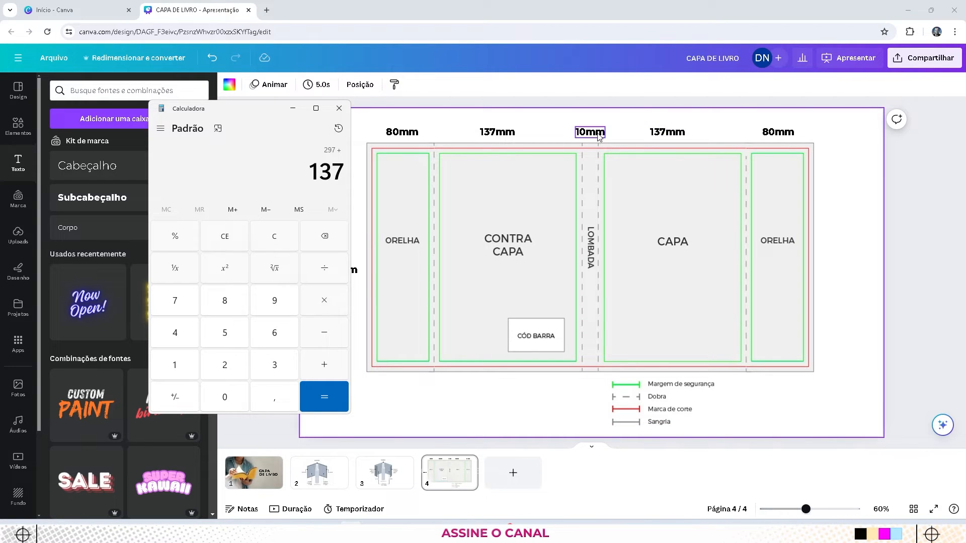
left_click(323, 368)
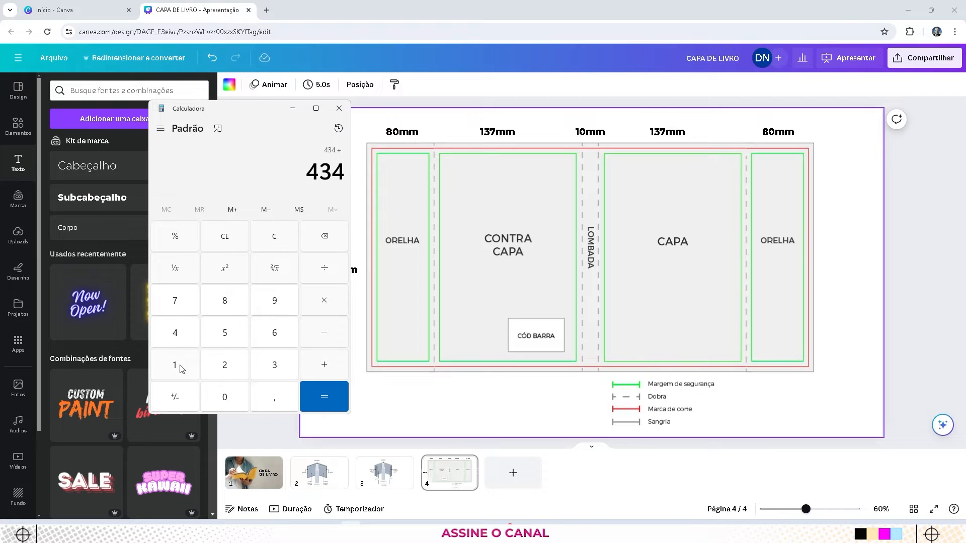
left_click(181, 367)
left_click(224, 397)
left_click(323, 397)
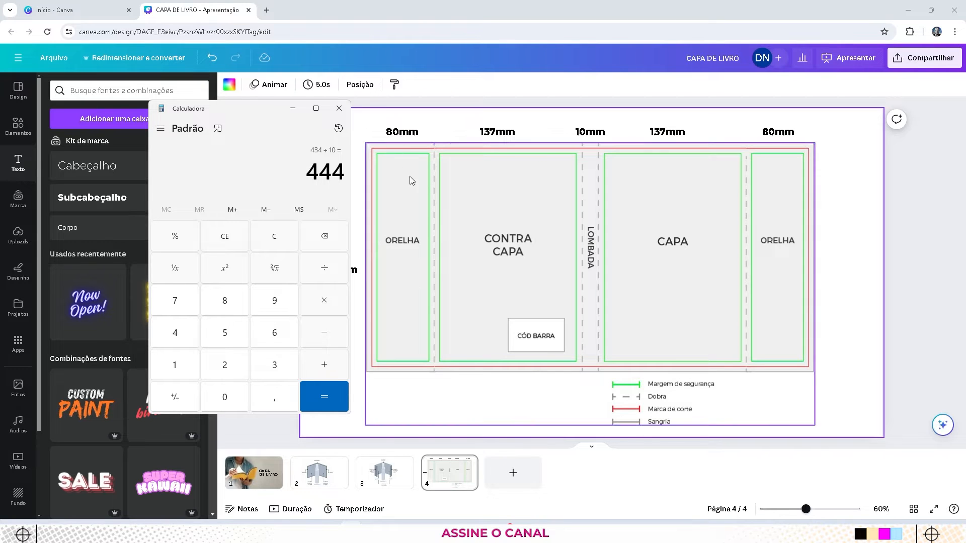
left_click_drag(268, 108, 202, 108)
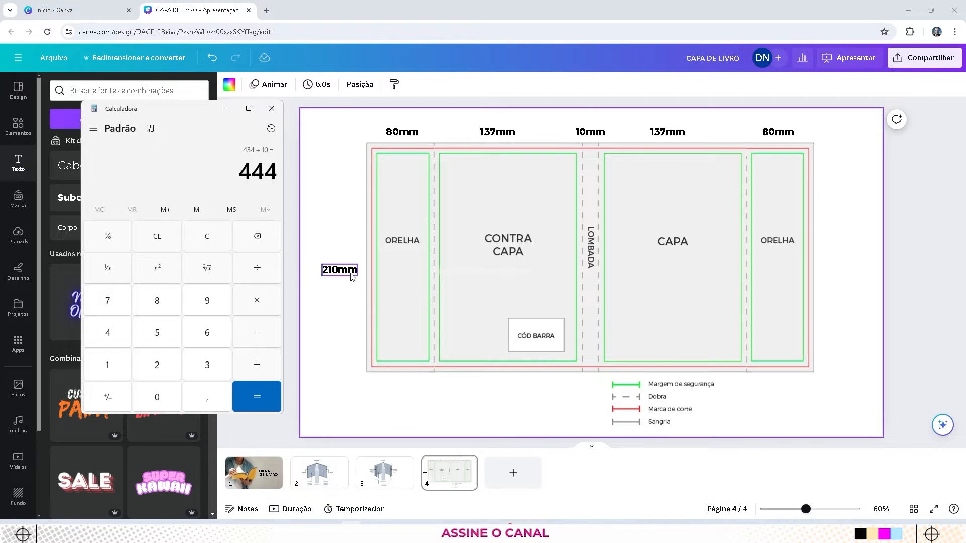
- Create a new custom-size design in millimetres, 444 mm wide and 210 mm high
left_click(93, 10)
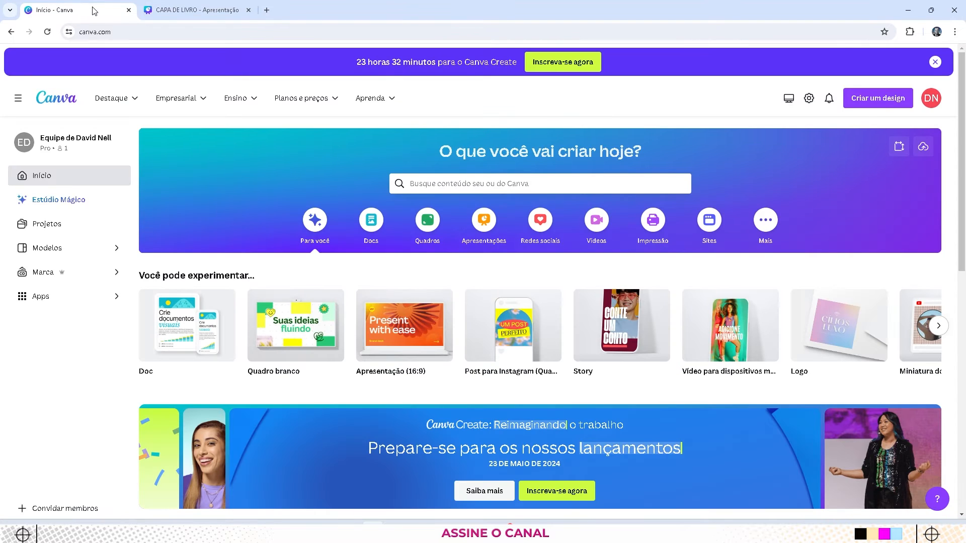
left_click(880, 101)
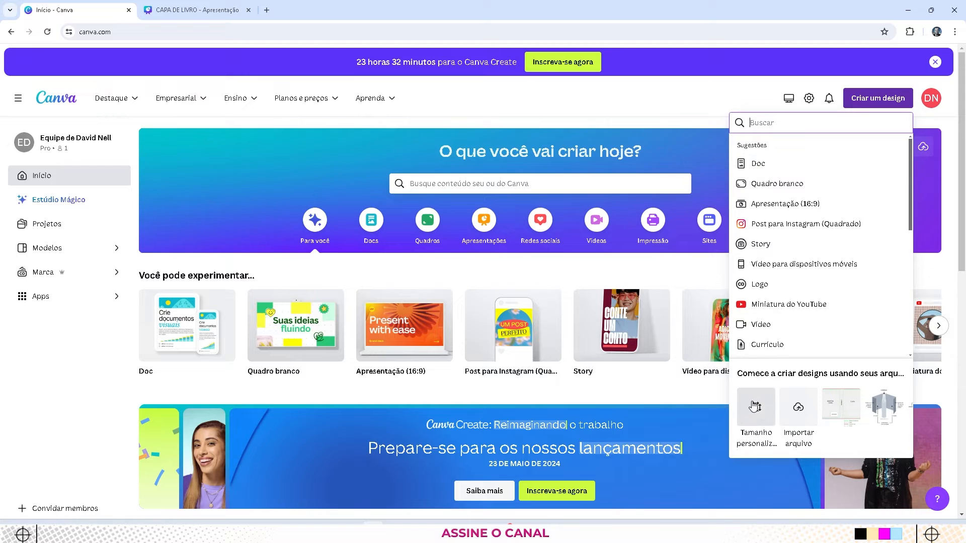
left_click(755, 411)
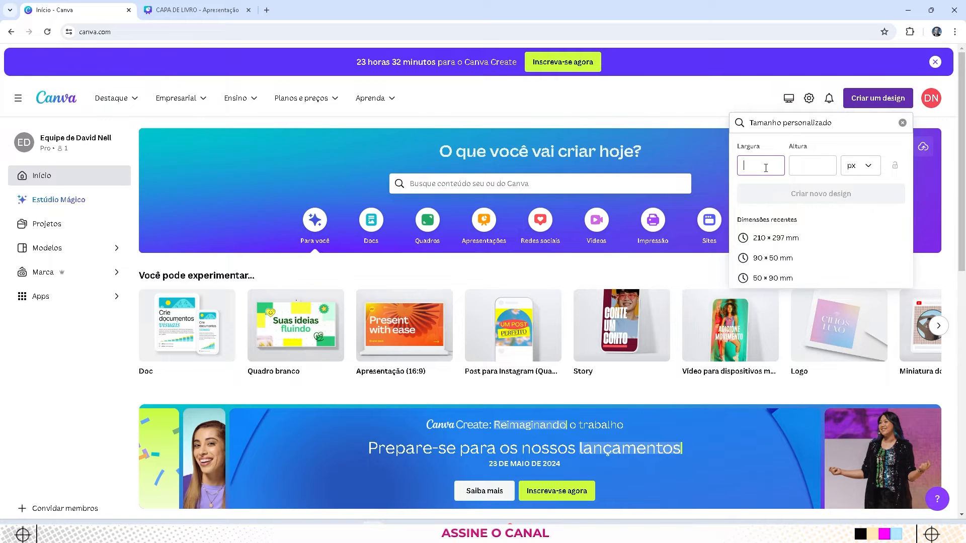
left_click(861, 166)
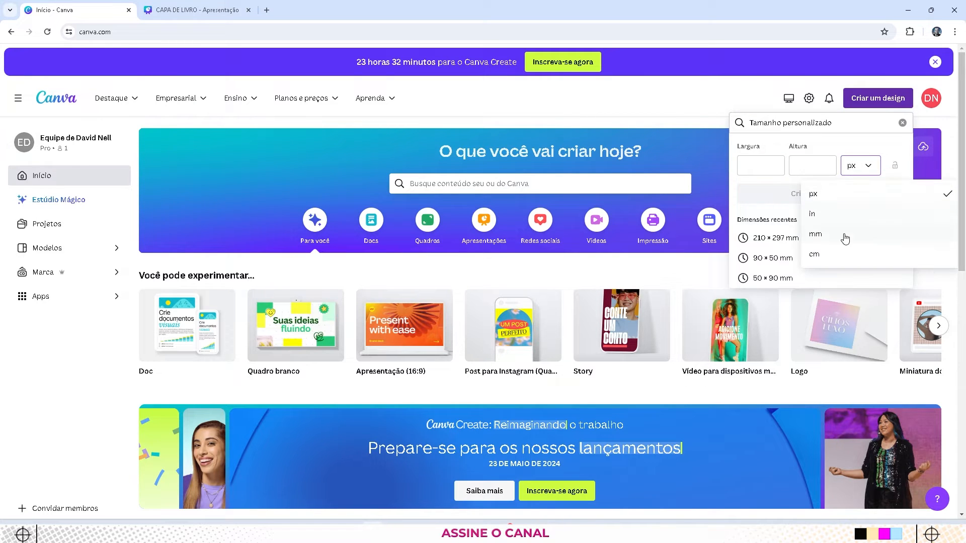
left_click(842, 237)
left_click(761, 165)
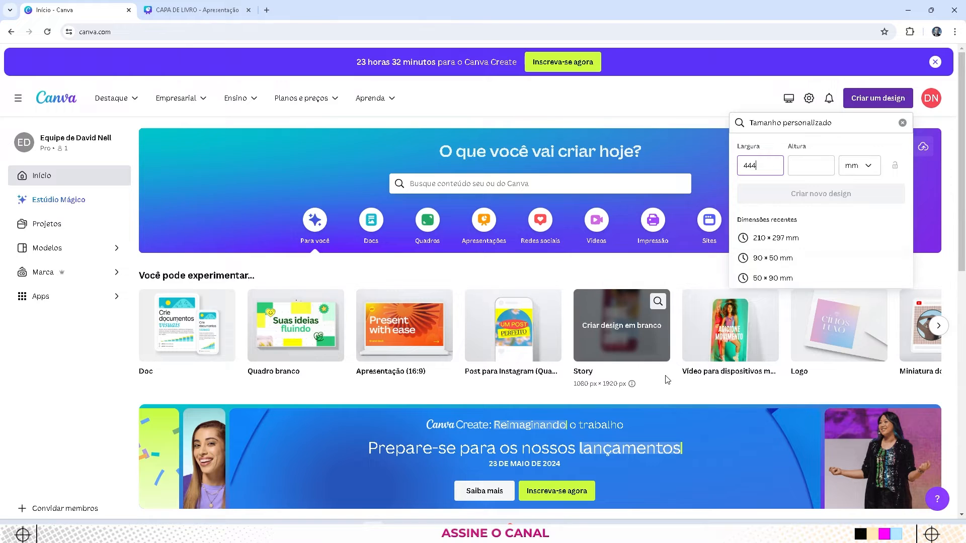
left_click(806, 168)
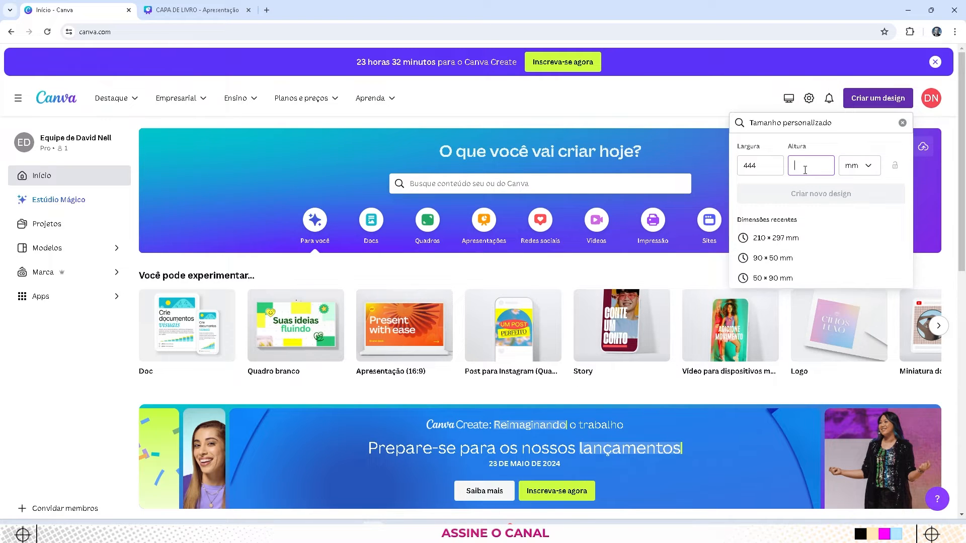
type("210")
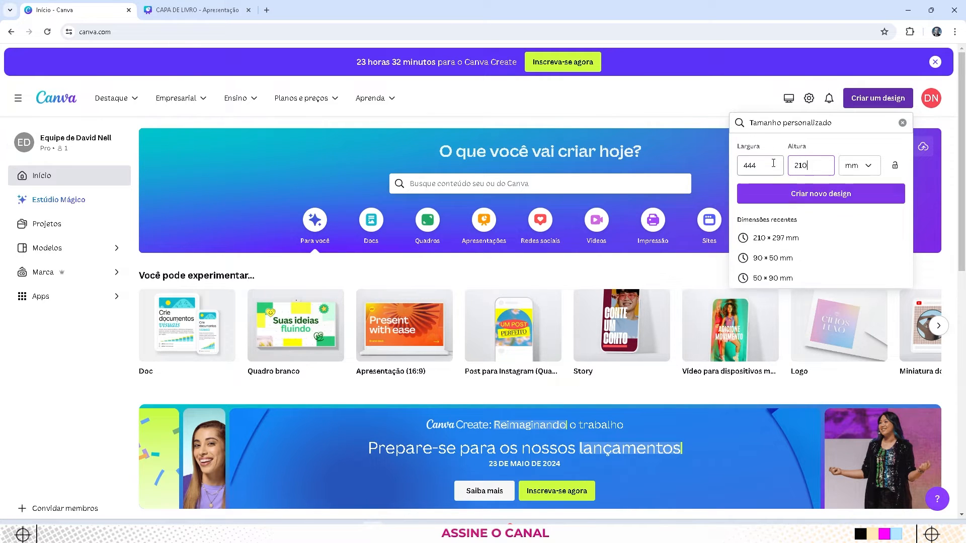
left_click(826, 196)
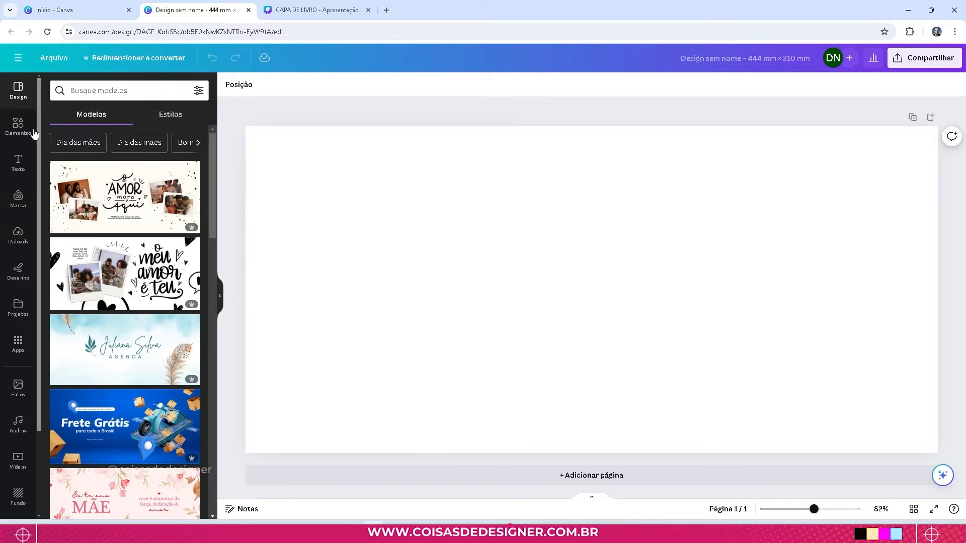
- Add a square shape, set its width to 10 mm for the spine, and centre it on the page
left_click(14, 125)
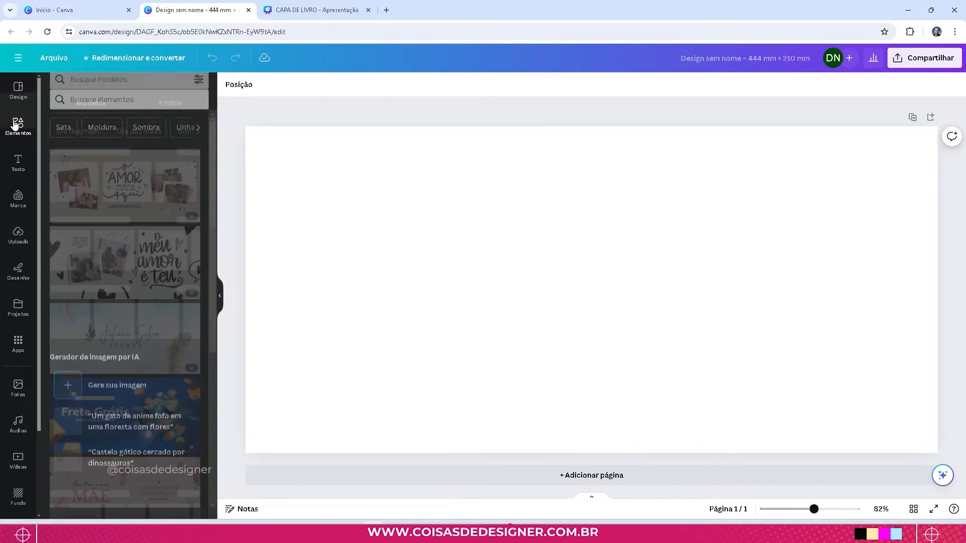
left_click(61, 244)
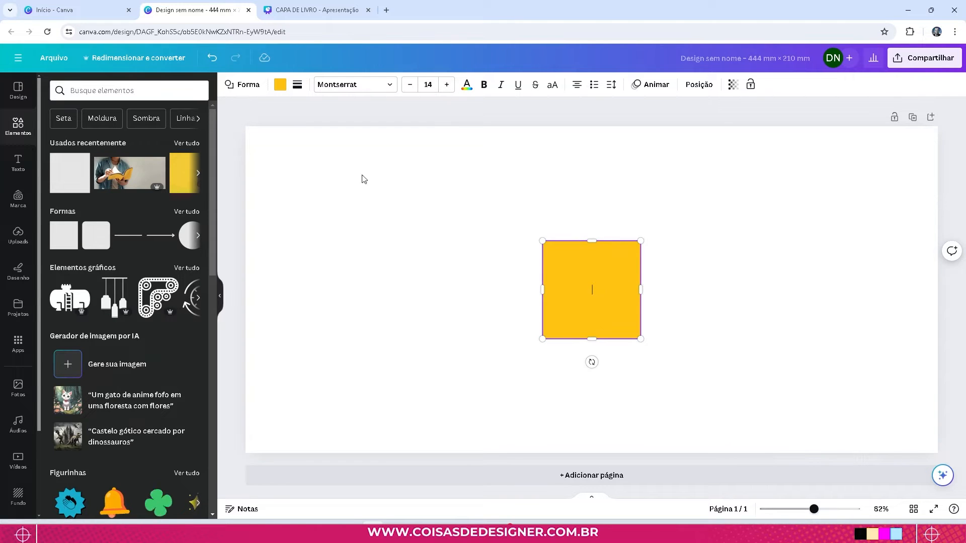
left_click(702, 85)
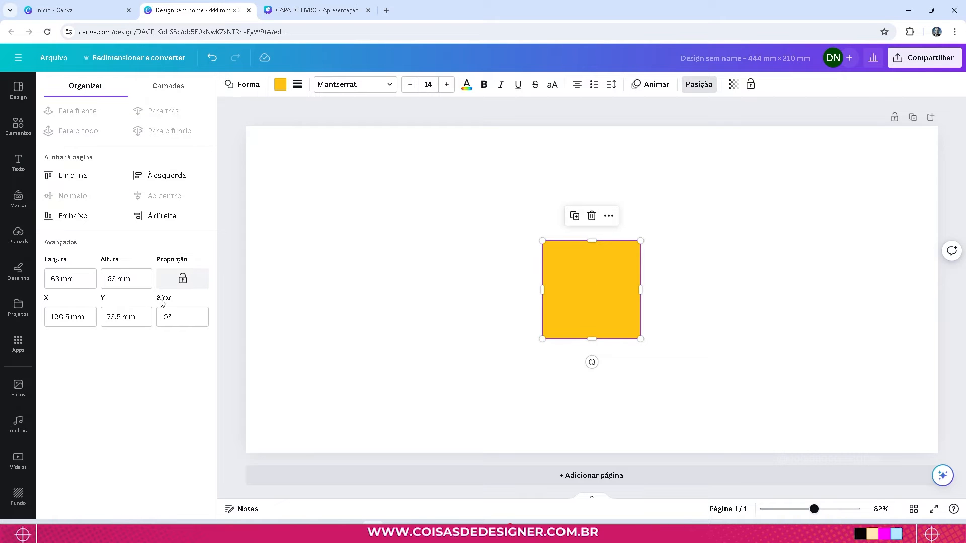
left_click(70, 278)
type("10")
key("Return")
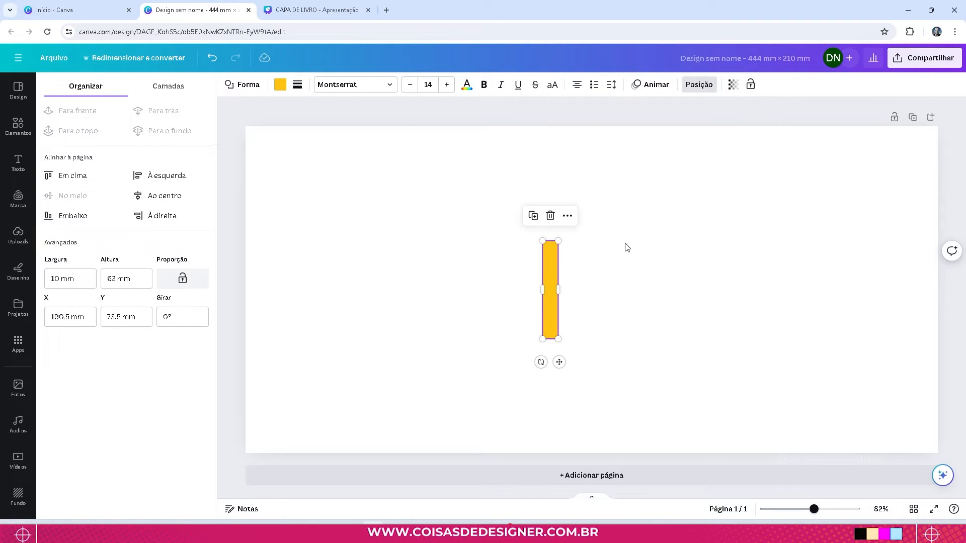
left_click_drag(550, 253, 592, 252)
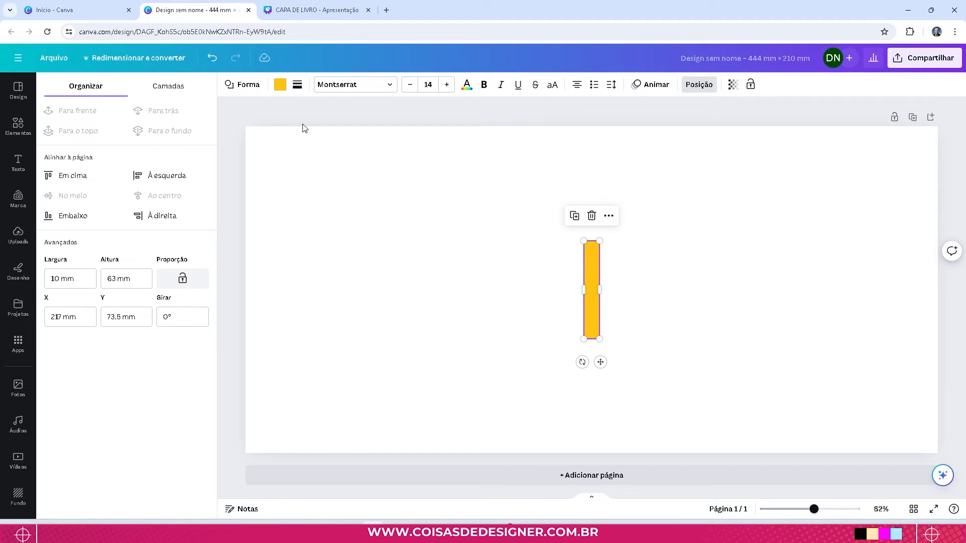
- Show the rulers and place two vertical guides along the side edges of the 10 mm spine shape
left_click(59, 62)
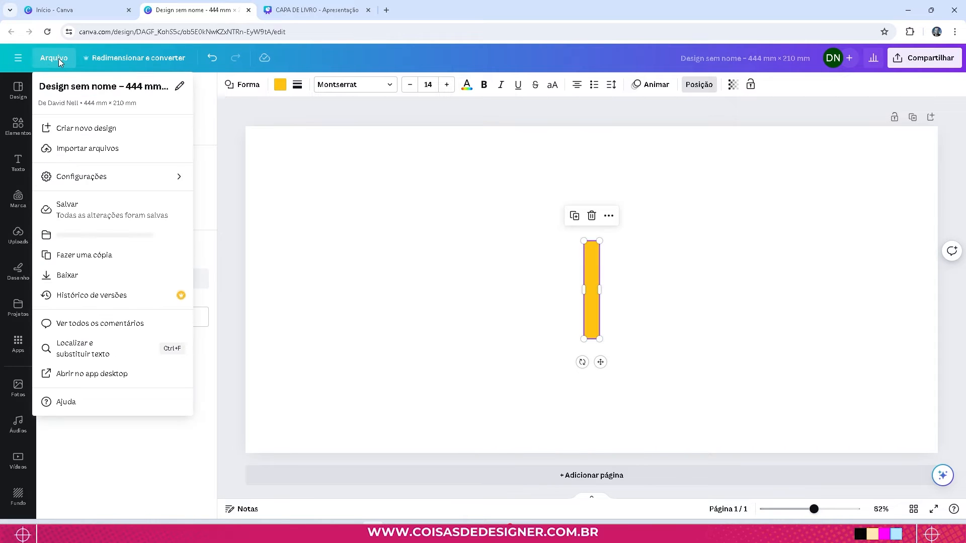
left_click(80, 178)
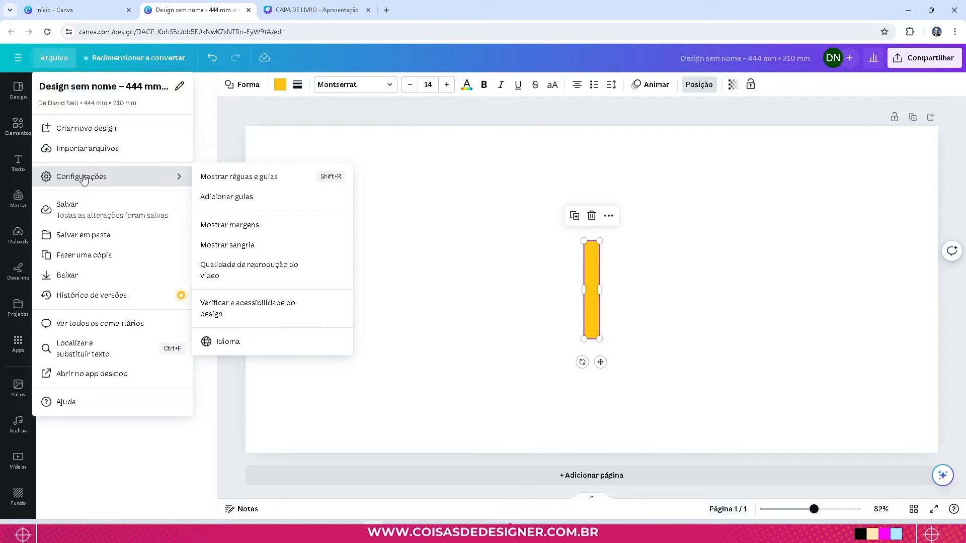
left_click(247, 183)
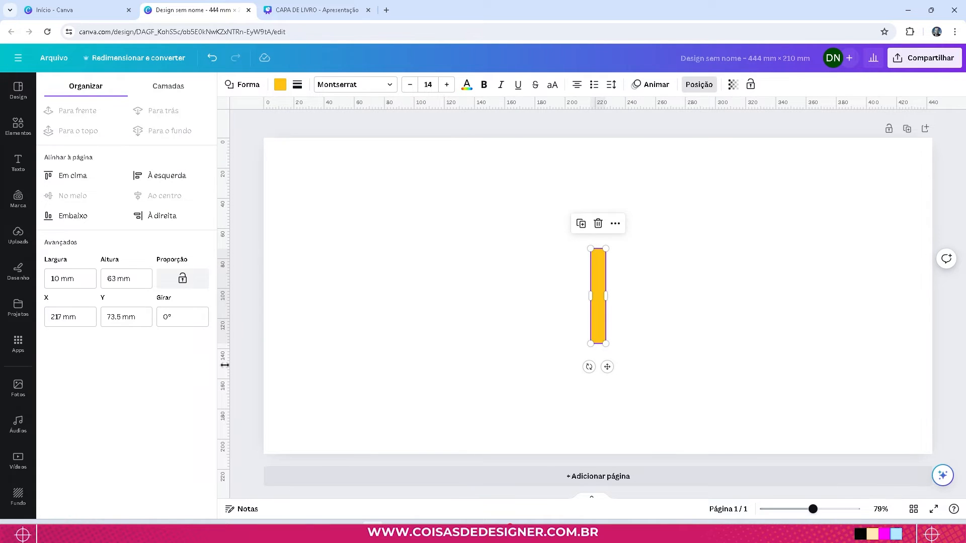
left_click_drag(227, 259, 591, 272)
left_click_drag(229, 225, 606, 278)
left_click(473, 388)
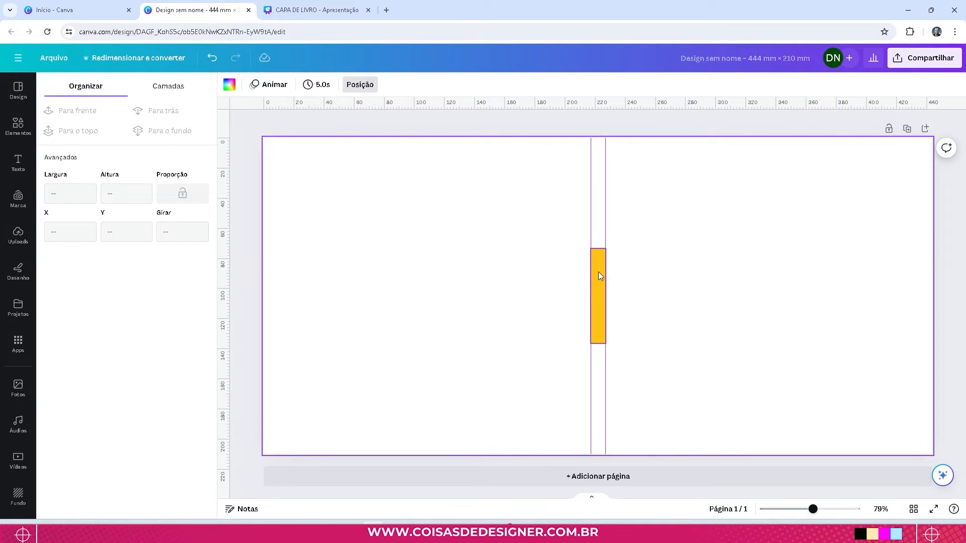
- Set the yellow shape's width to 80 mm, align it with the page's left edge, and place a vertical guide along its inner side
left_click_drag(599, 271, 343, 261)
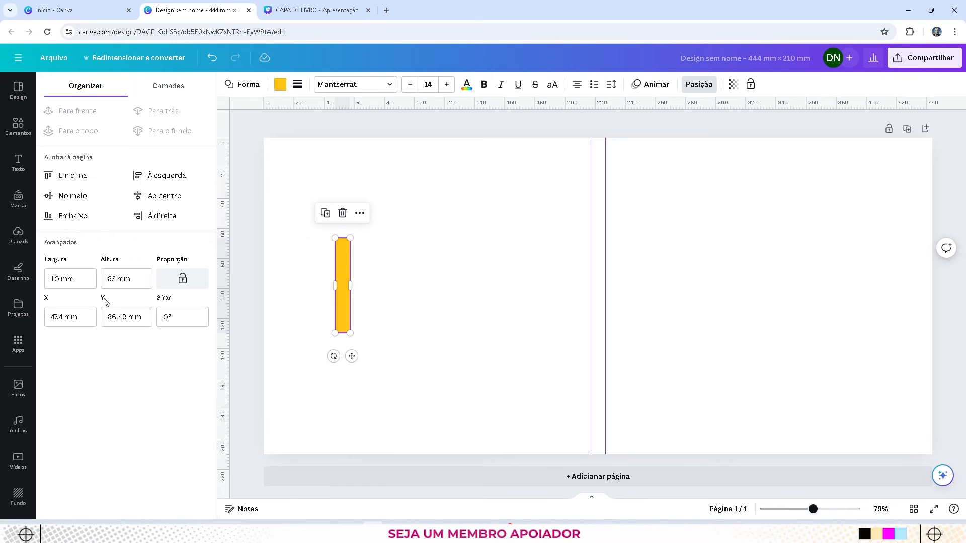
left_click(83, 279)
type("80")
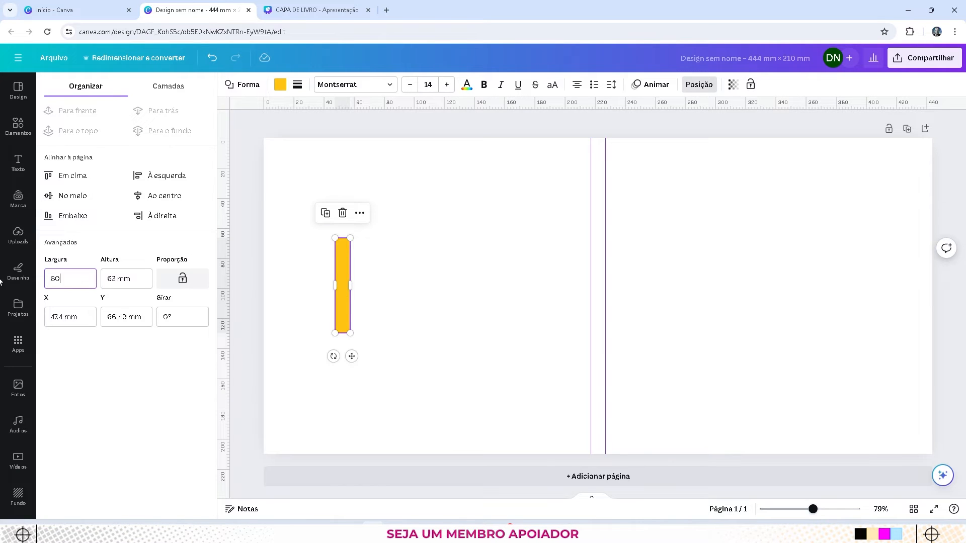
key("Return")
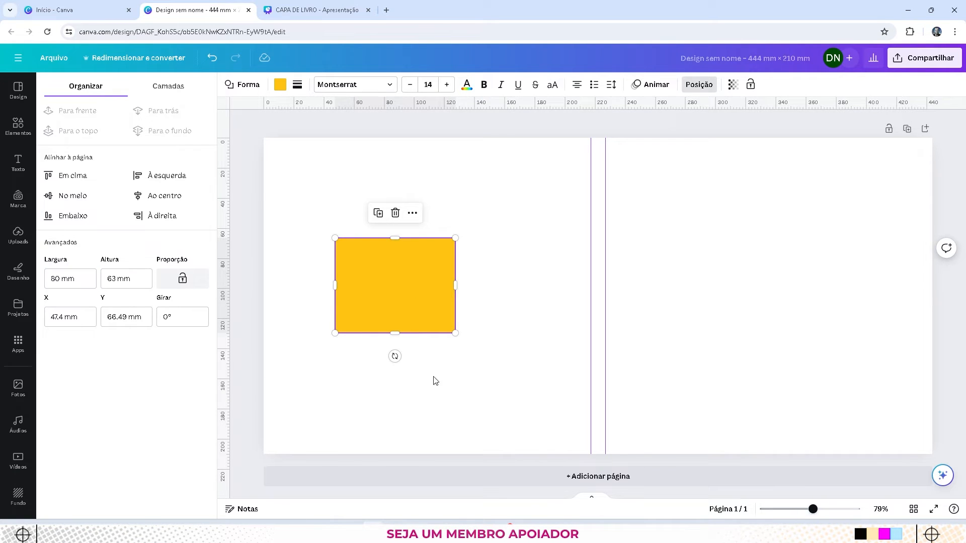
left_click_drag(432, 283, 361, 294)
left_click_drag(225, 243, 384, 291)
left_click(435, 317)
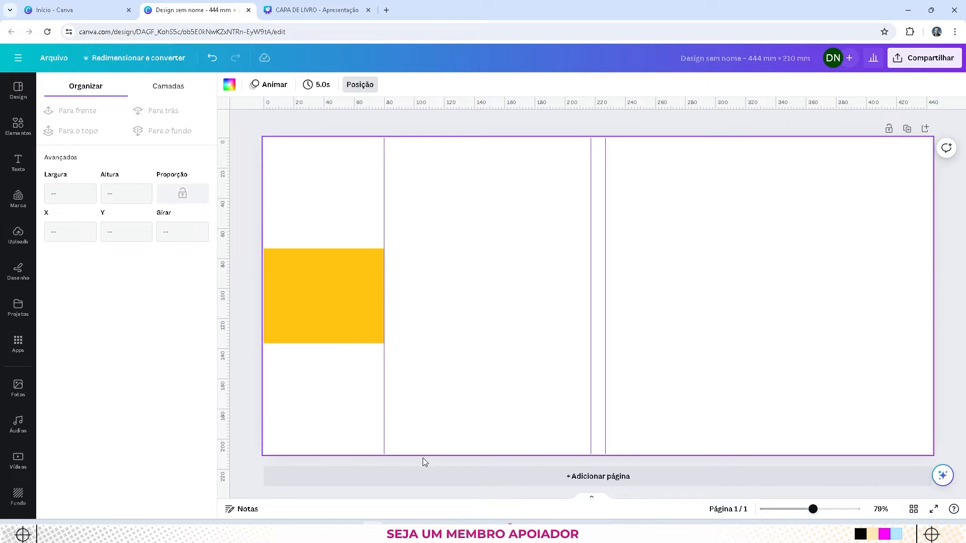
- Move the 80 mm shape to the page's right edge and place a vertical guide along its inner side
left_click_drag(333, 321, 875, 322)
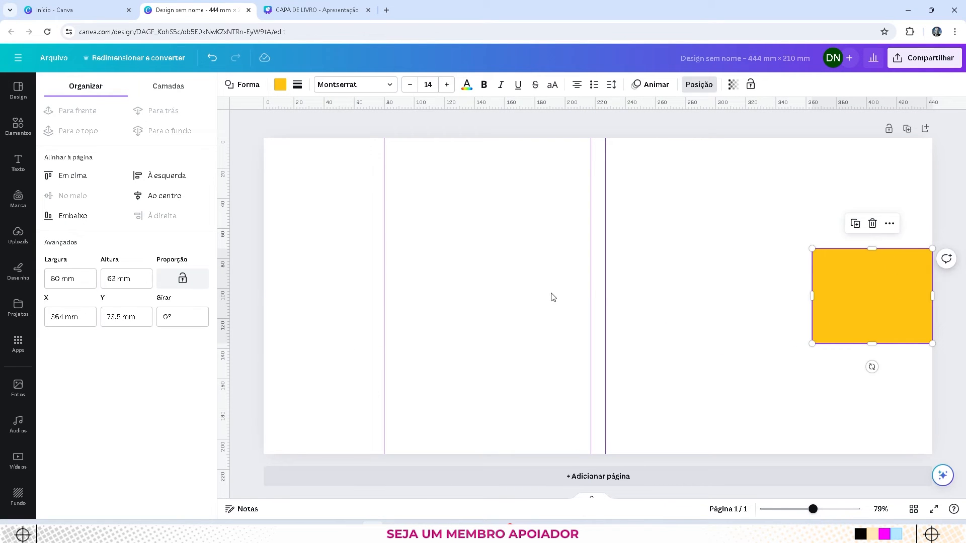
left_click_drag(225, 275, 458, 260)
left_click(735, 359)
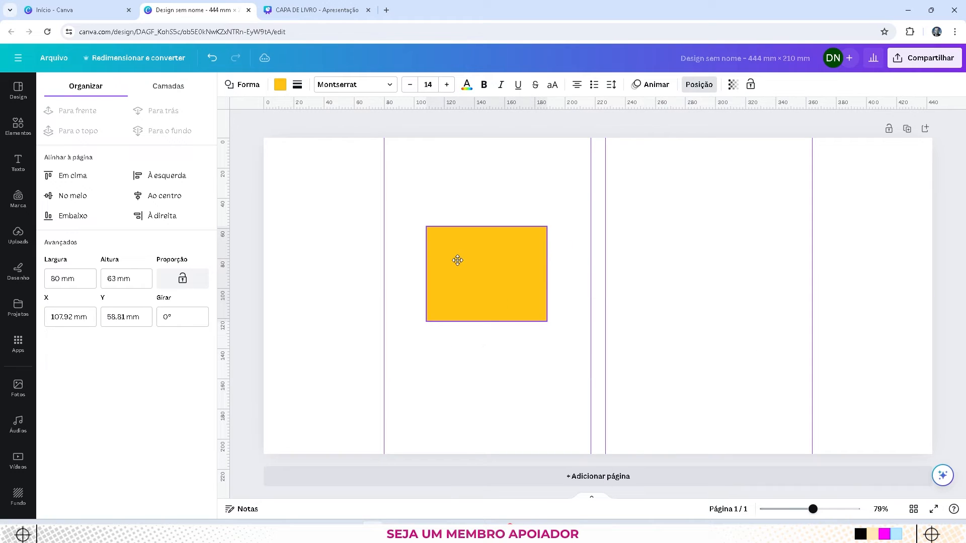
- Set the shape's width to 137 mm, check its fit between the left flap and spine guides, and delete it
left_click_drag(79, 279, 44, 279)
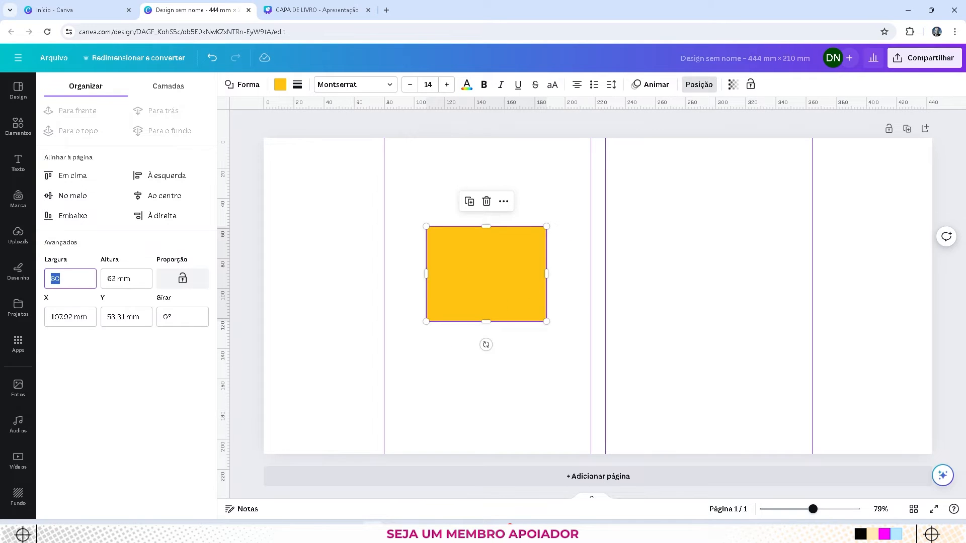
type("137")
key("Return")
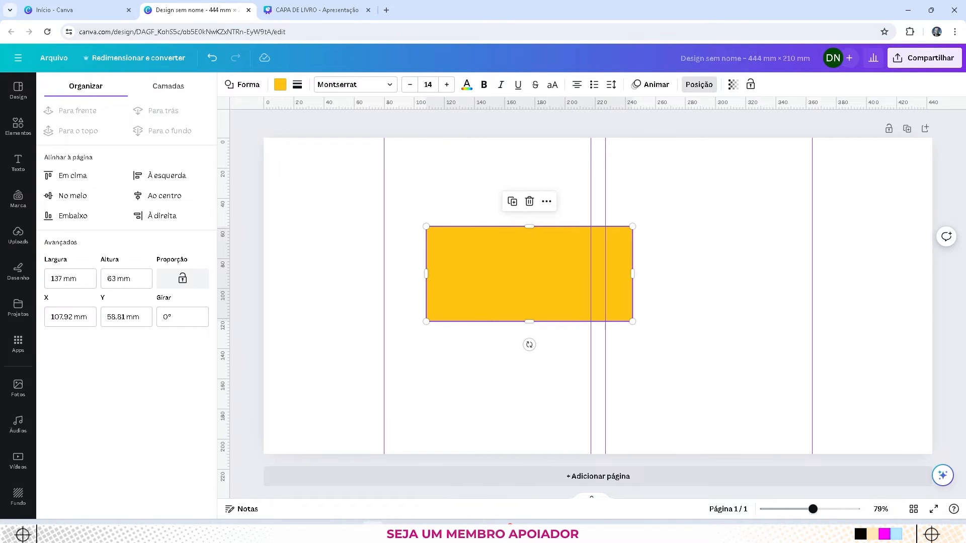
left_click_drag(495, 267, 452, 270)
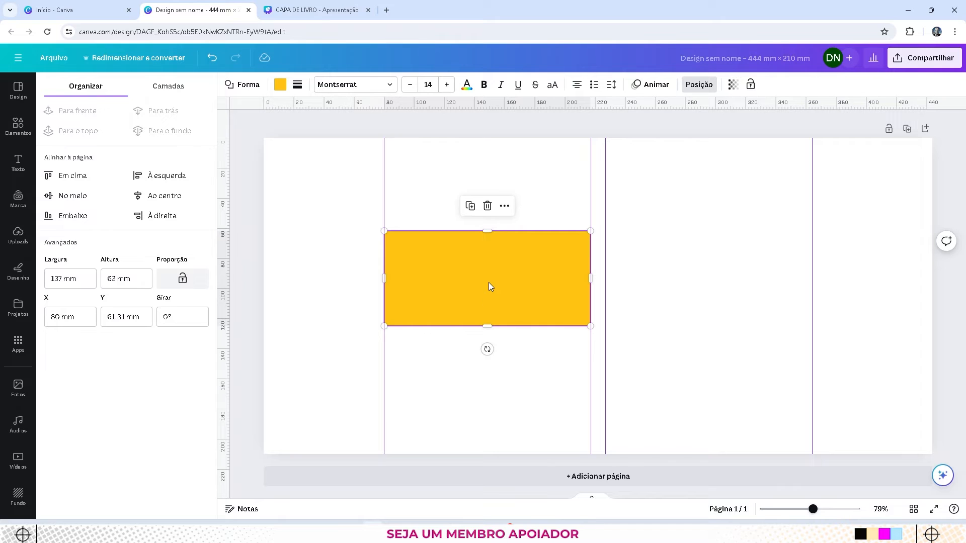
key("Delete")
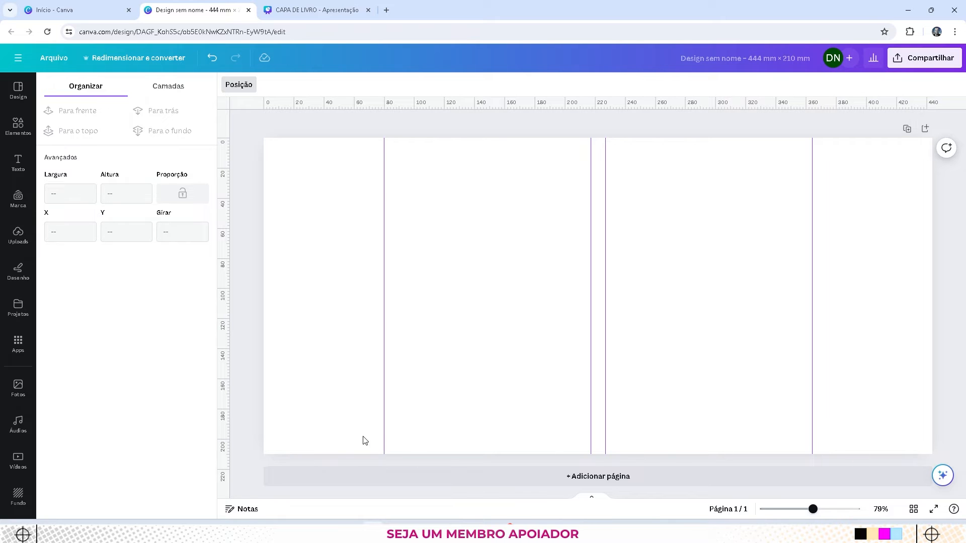
- Consult the book cover diagram in the CAPA DE LIVRO presentation and show the print bleed on the 444 mm design
left_click(282, 11)
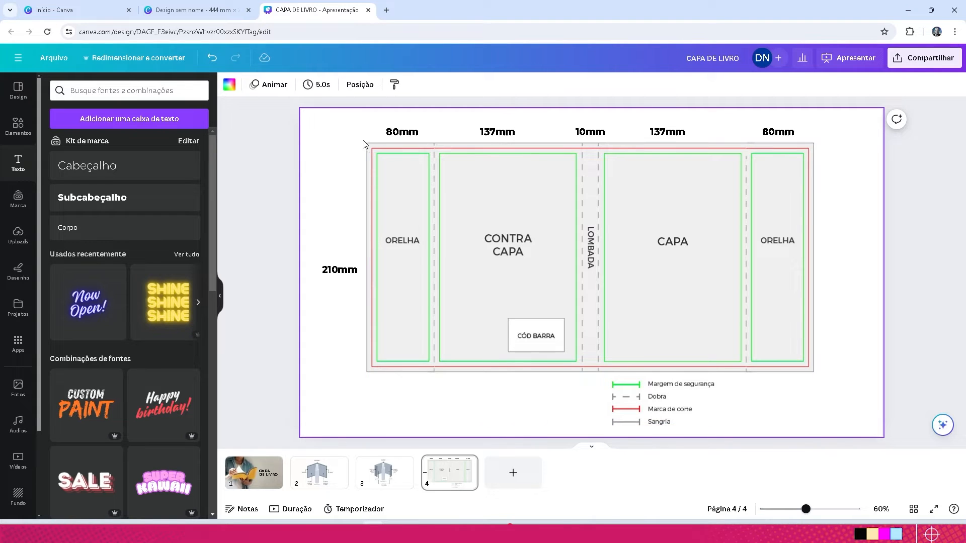
left_click(198, 7)
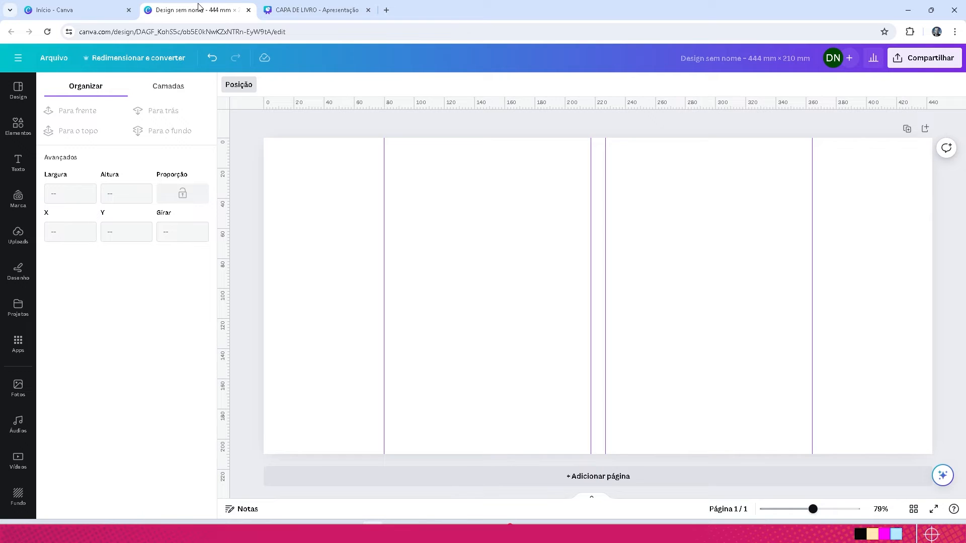
left_click(60, 59)
left_click(89, 176)
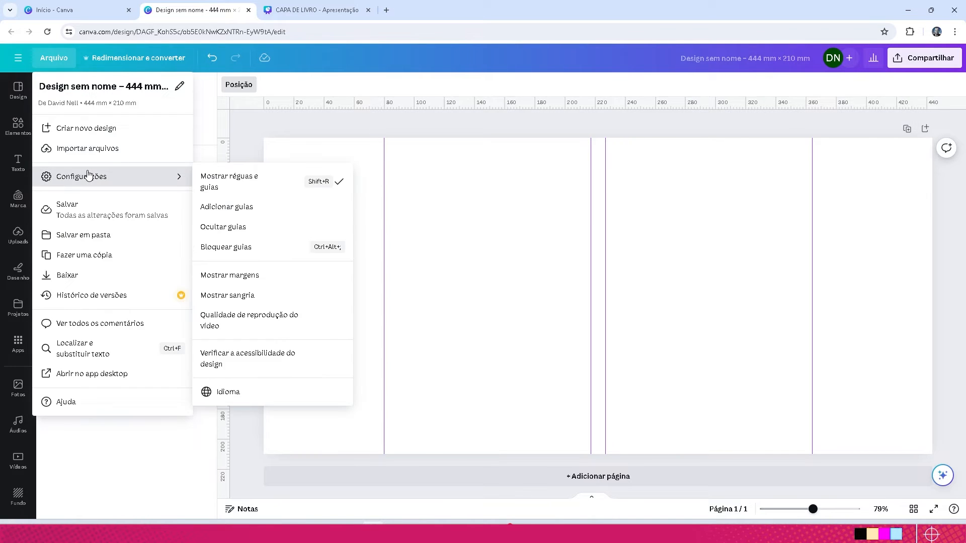
left_click(239, 300)
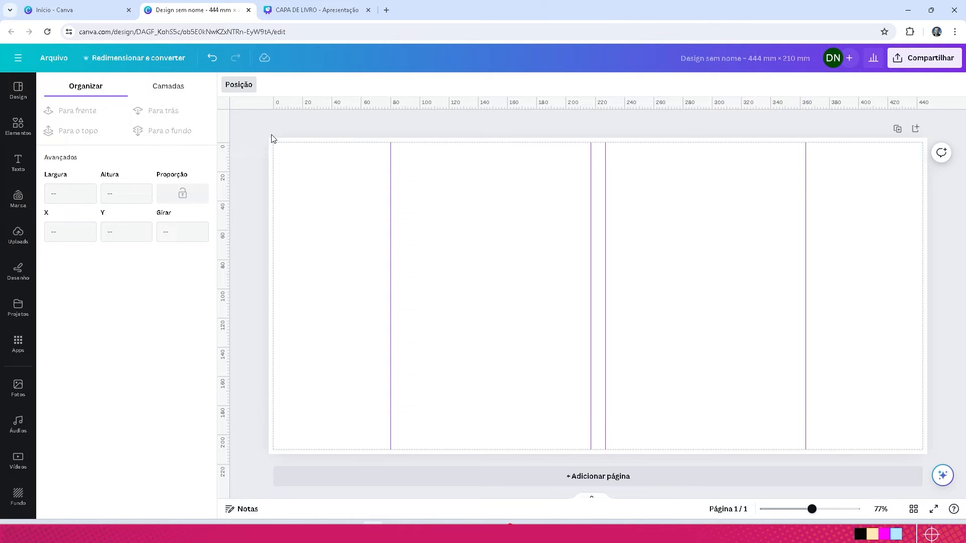
left_click(286, 144)
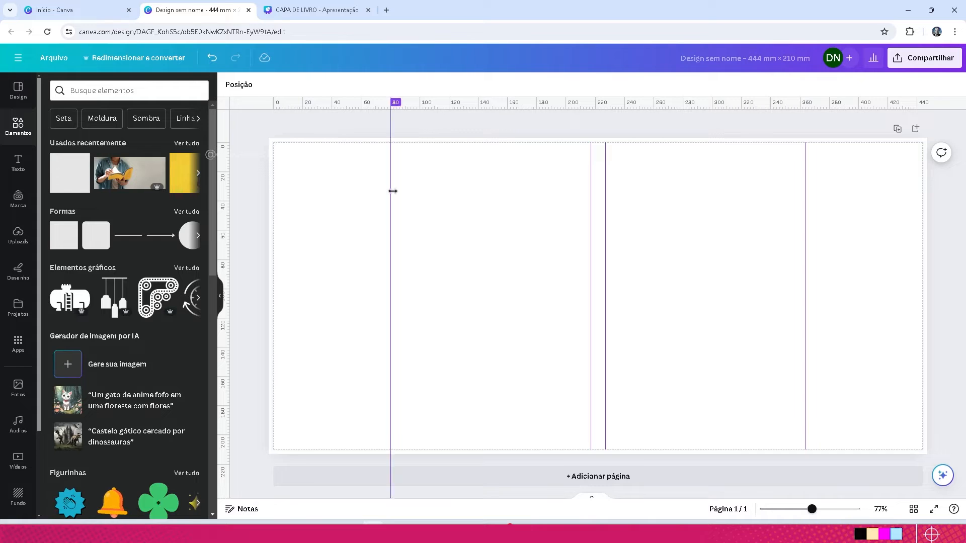
- Recheck the cover diagram, paste the yellow square into the design, and stretch it over the whole 444 × 210 mm page
left_click(317, 10)
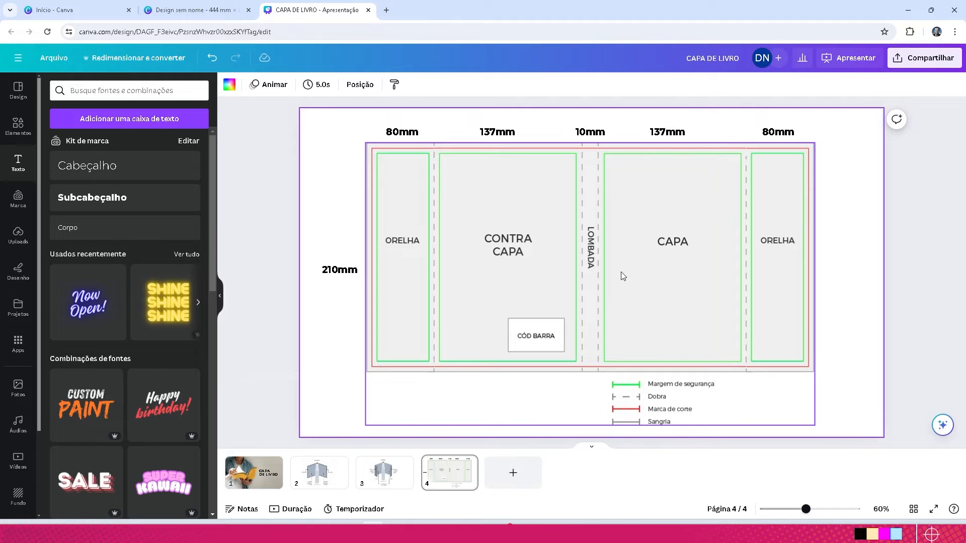
left_click(191, 11)
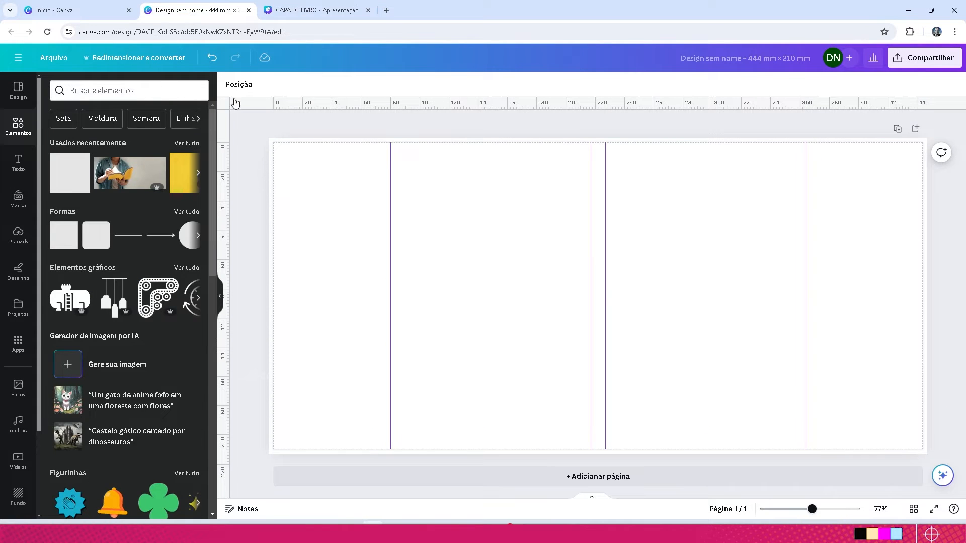
key("ctrl+v")
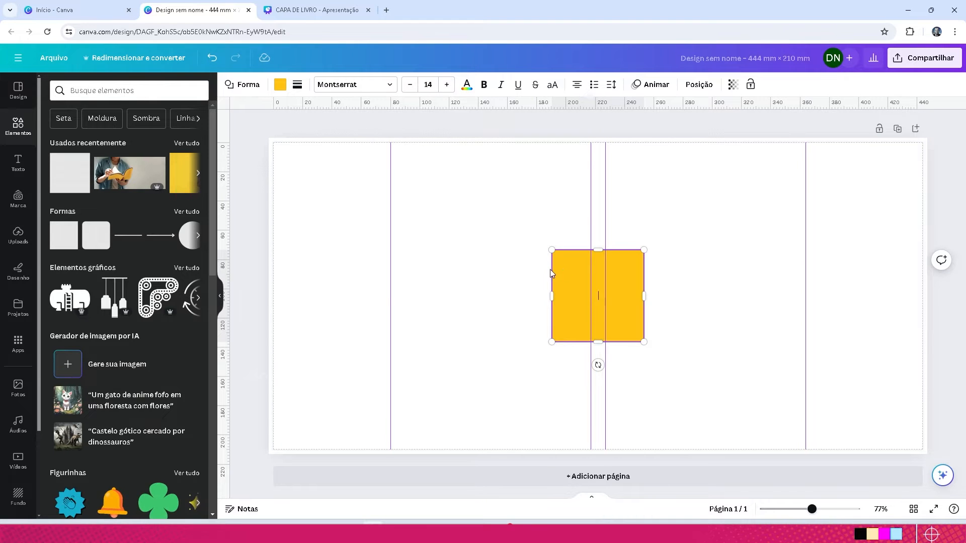
left_click_drag(563, 273, 316, 188)
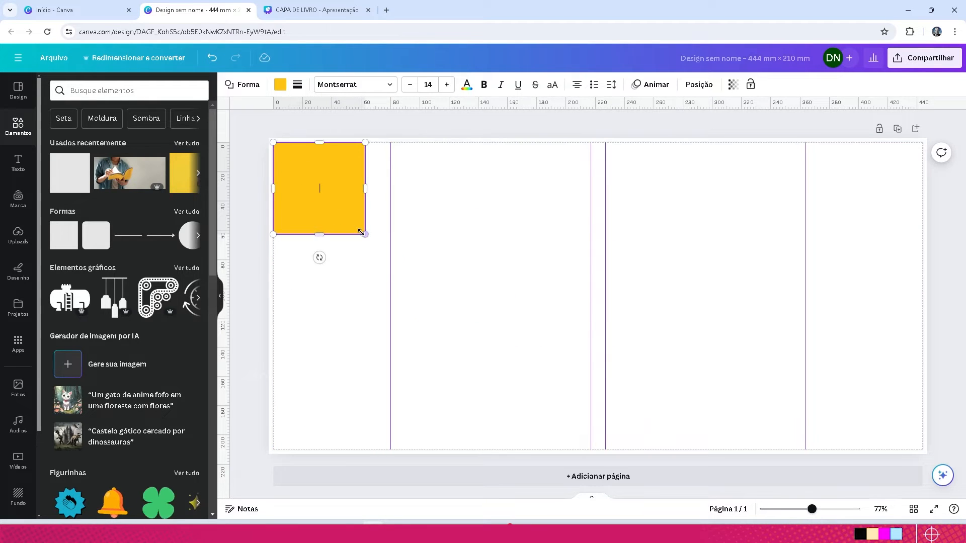
left_click_drag(366, 235, 923, 449)
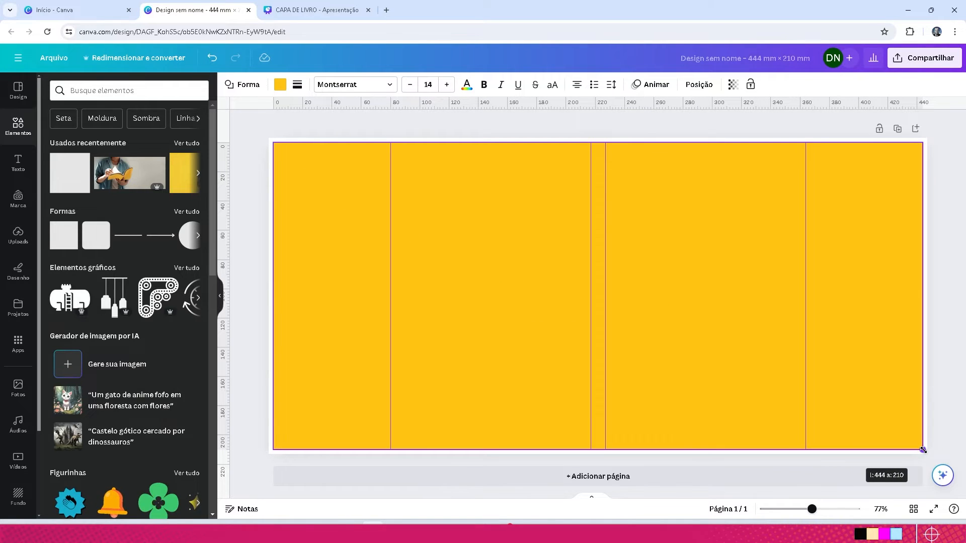
right_click(923, 449)
left_click(567, 266)
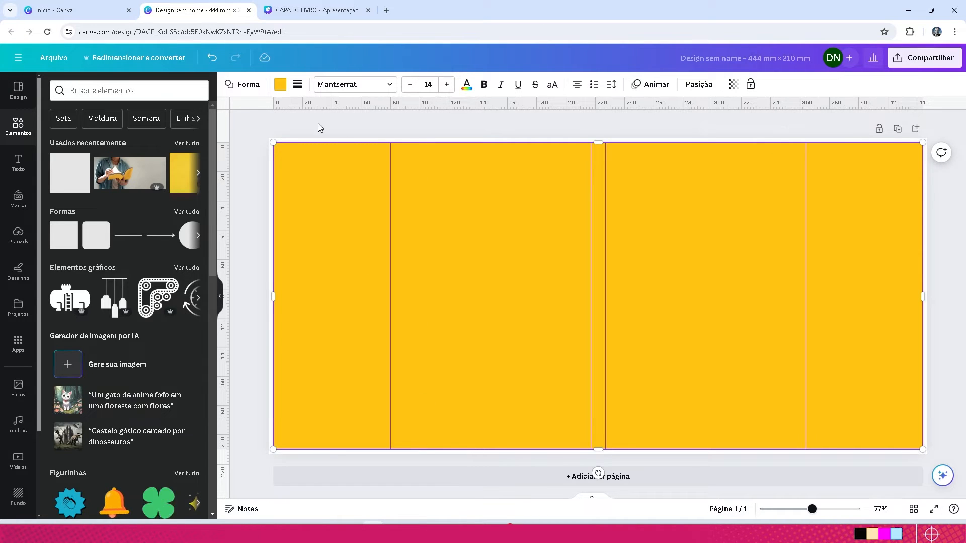
- Resize the yellow rectangle to 434 mm wide and 200 mm high and centre it on the page
left_click(698, 85)
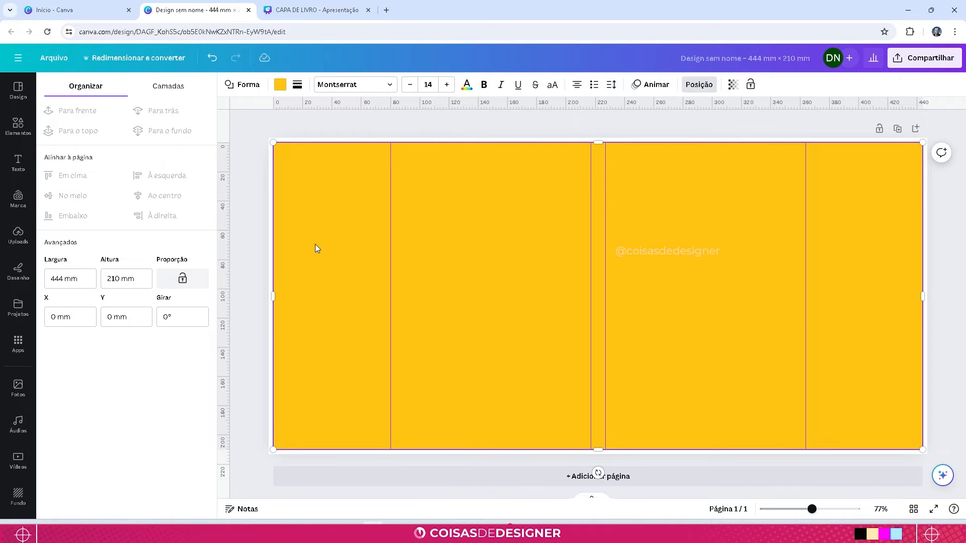
left_click(61, 279)
type("34")
left_click(116, 278)
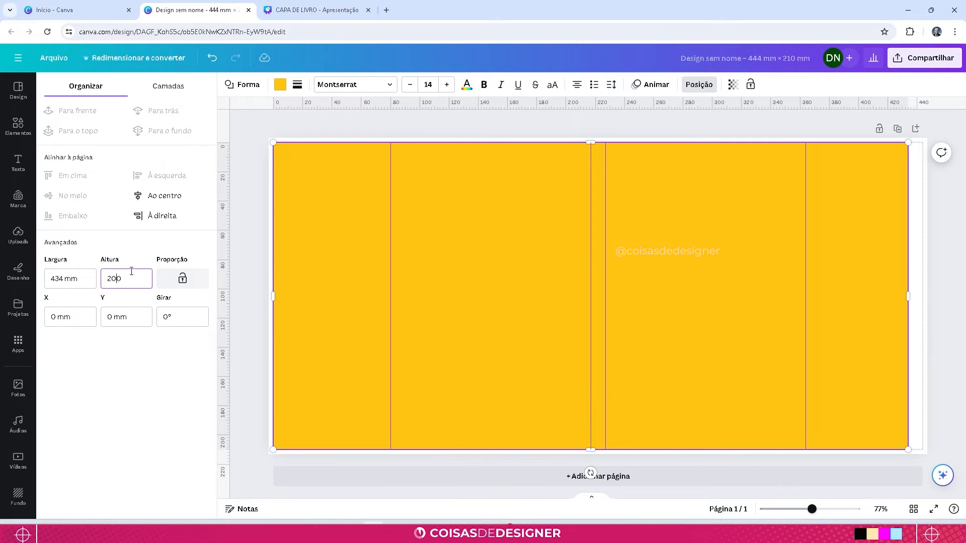
type("0")
left_click(135, 362)
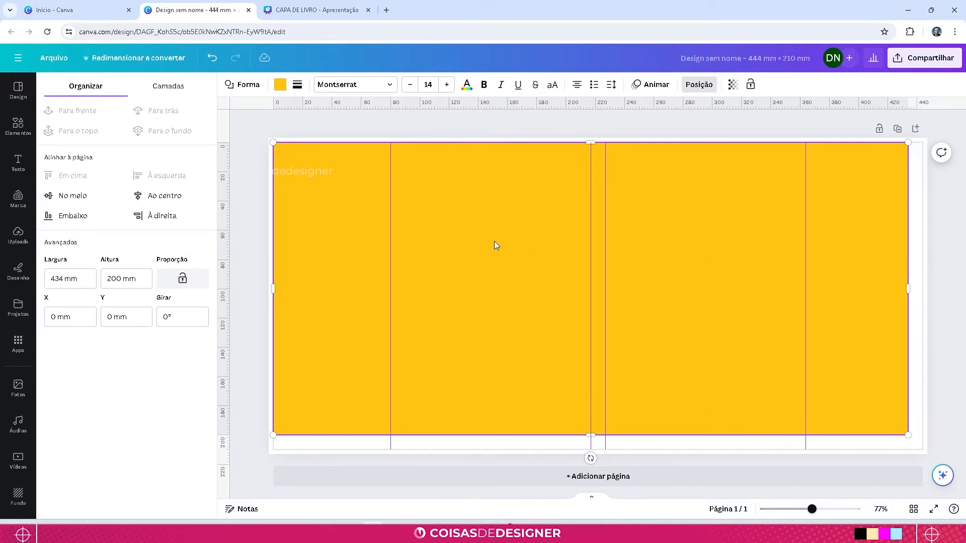
left_click_drag(494, 241, 501, 254)
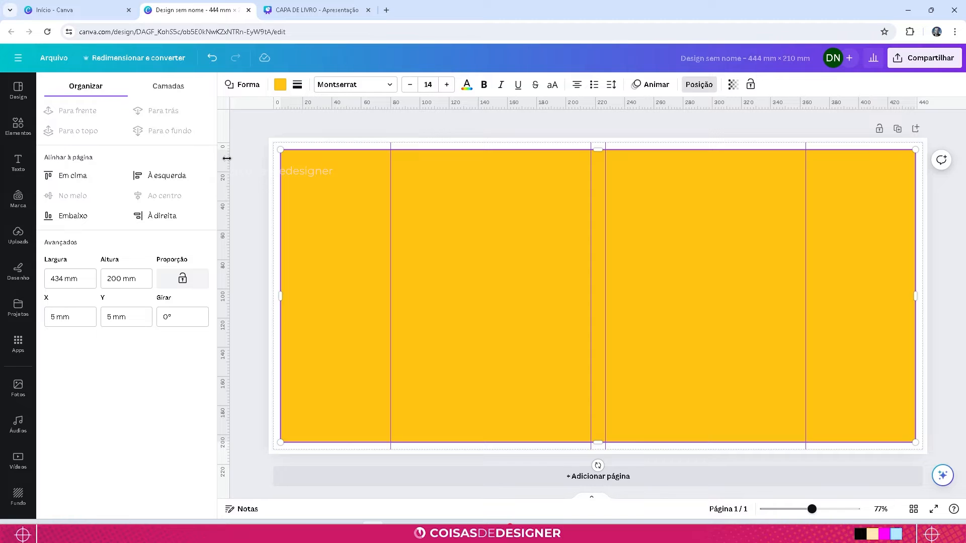
- Place guides along all four edges of the centred yellow rectangle, and delete the rectangle
left_click_drag(229, 160, 281, 173)
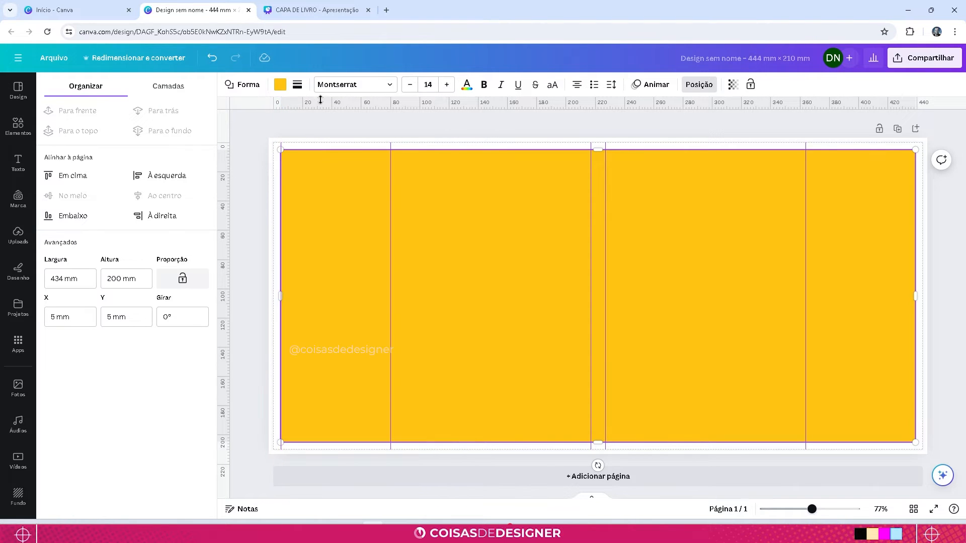
left_click_drag(321, 103, 308, 150)
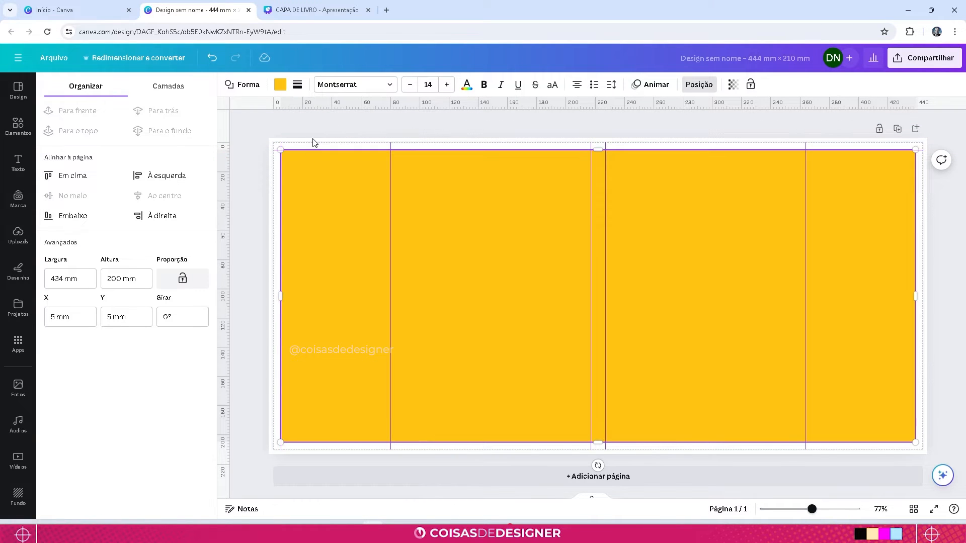
left_click_drag(321, 106, 358, 443)
left_click_drag(225, 240, 915, 238)
key("Delete")
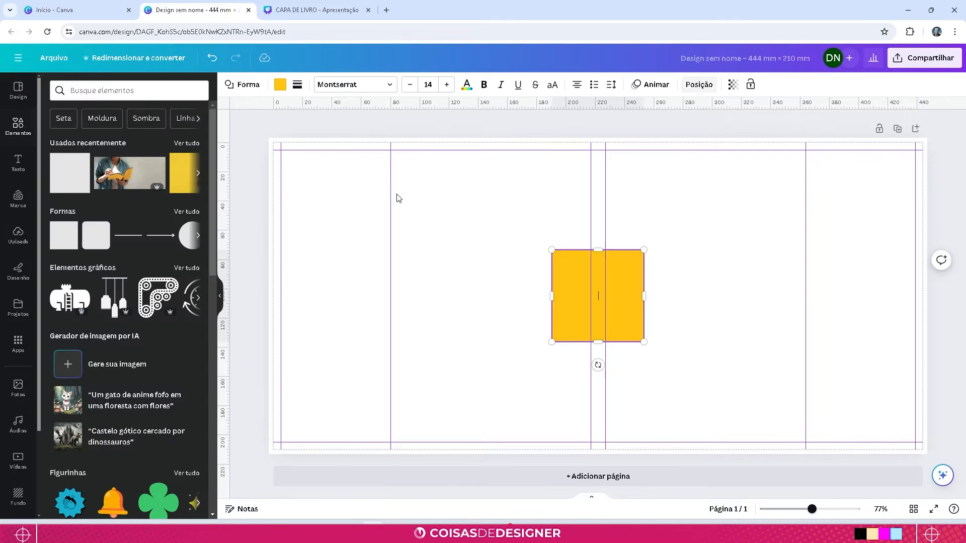
- Paste the yellow square, reduce its height to the top margin's depth, and set the strip upright against the left flap's fold guide
left_click_drag(557, 267, 446, 168)
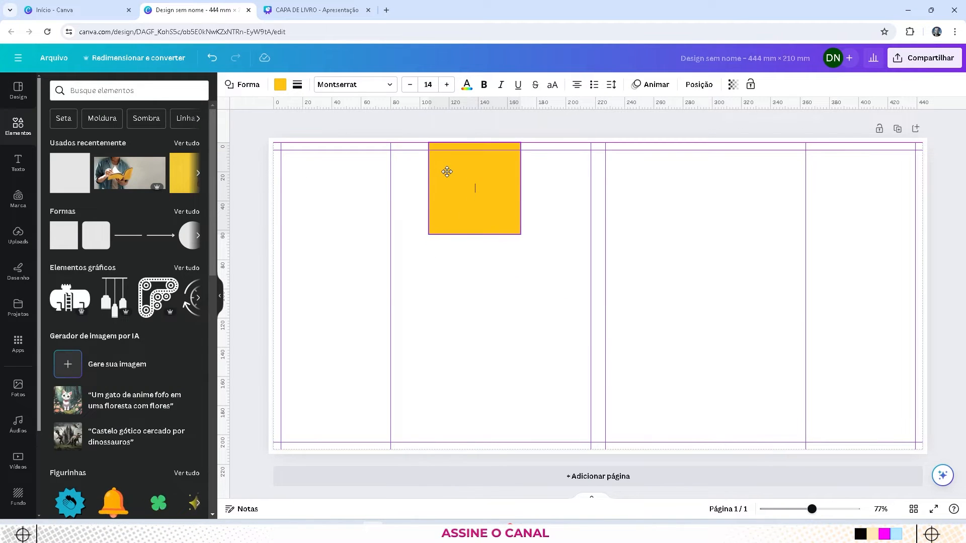
left_click_drag(474, 233, 474, 149)
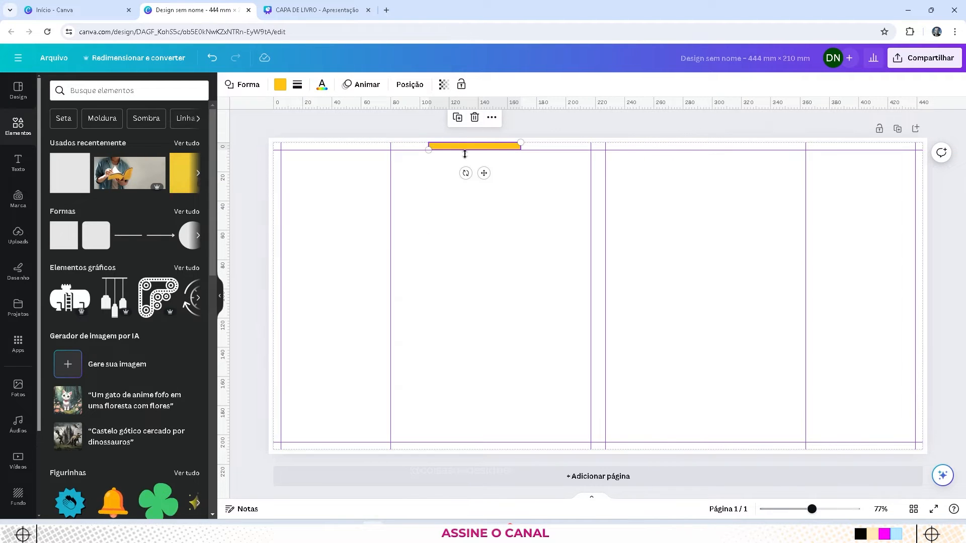
left_click_drag(484, 173, 408, 294)
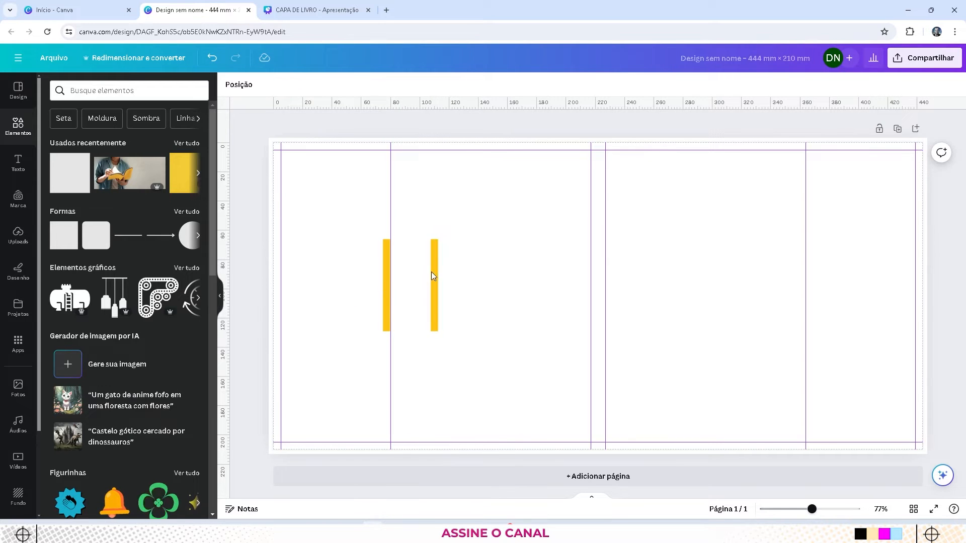
- Place the copied strip on the other side of the left fold guide and add vertical guides along both strips' outer edges
left_click_drag(434, 264, 395, 263)
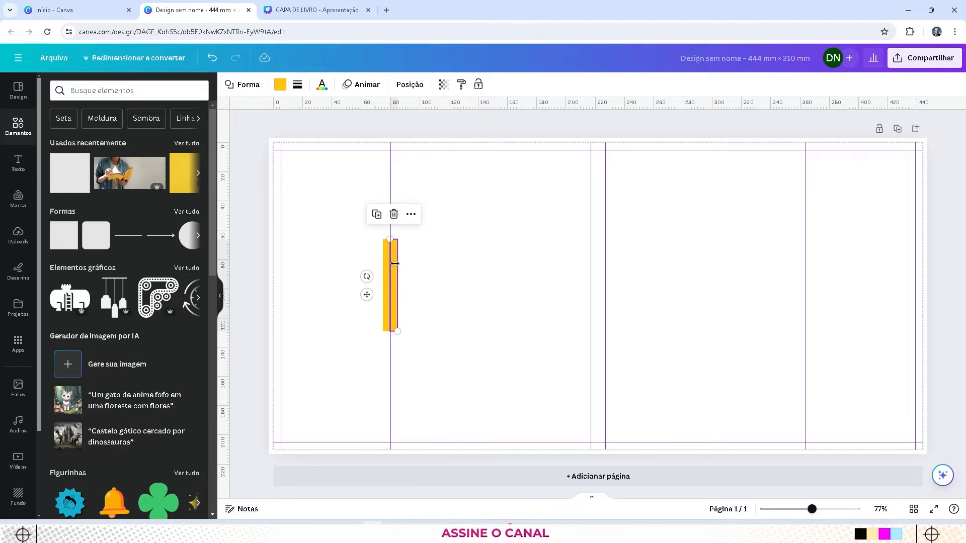
left_click(253, 217)
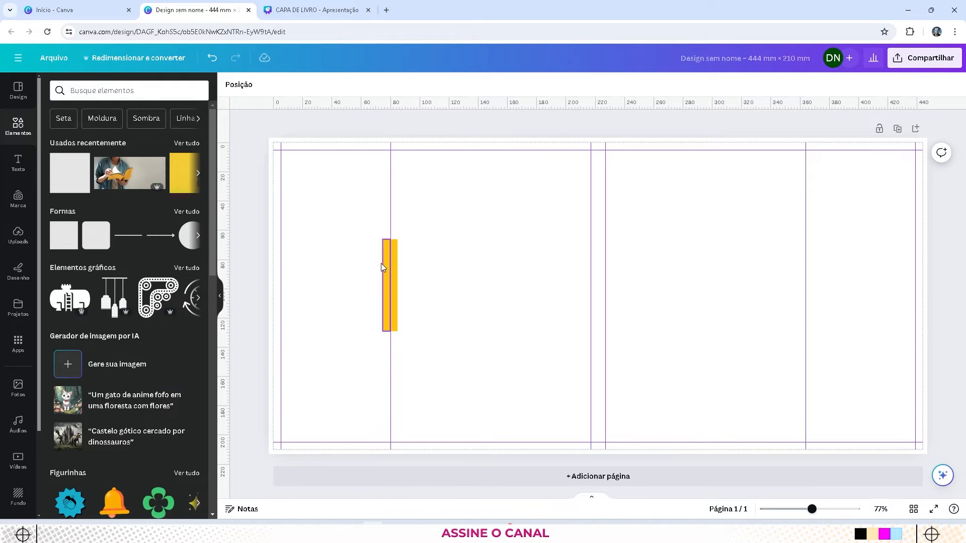
left_click_drag(226, 240, 383, 267)
left_click_drag(226, 250, 398, 269)
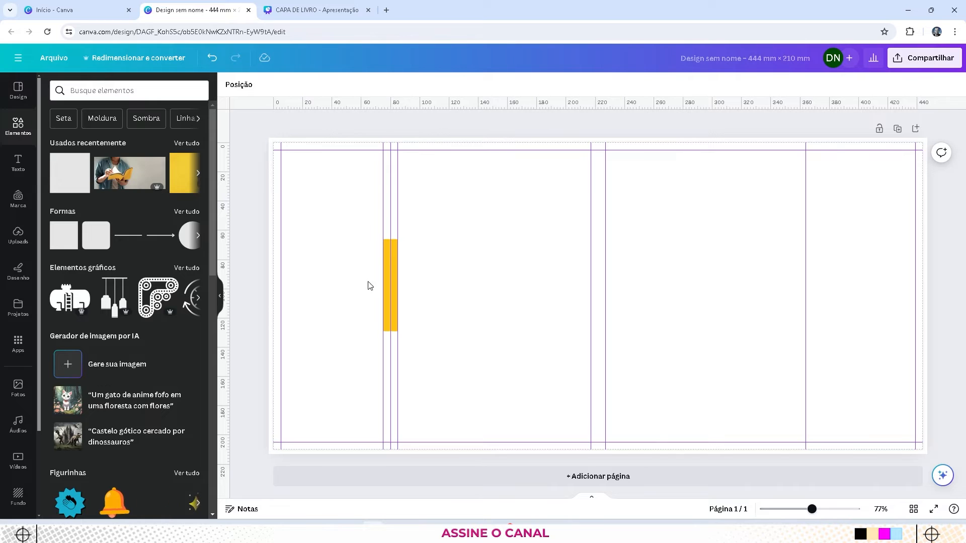
left_click(395, 251)
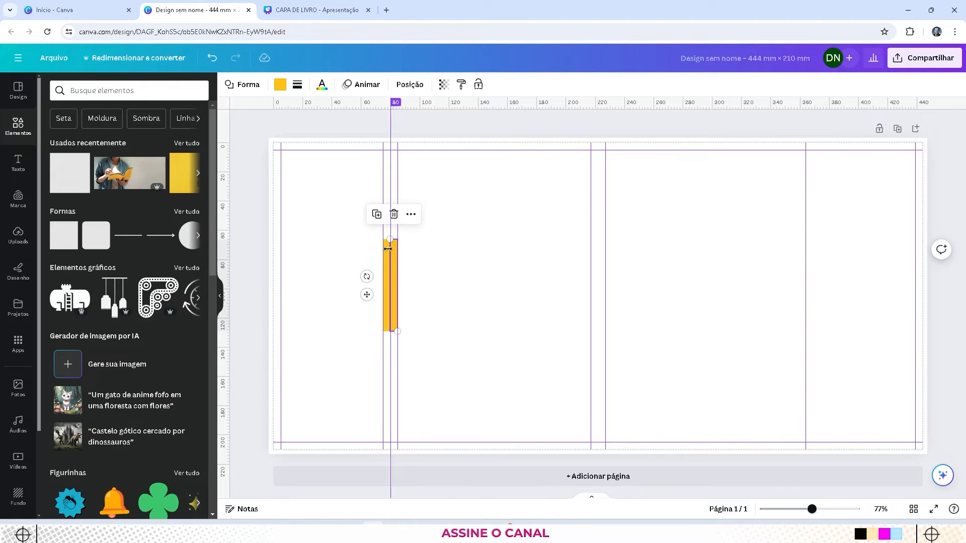
- Place the paired yellow strips centred across both spine fold guides and the right flap's fold guide
mouse_move(252, 220)
left_mouse_down()
mouse_move(390, 281)
mouse_move(434, 359)
left_mouse_up()
left_click_drag(395, 256, 396, 274)
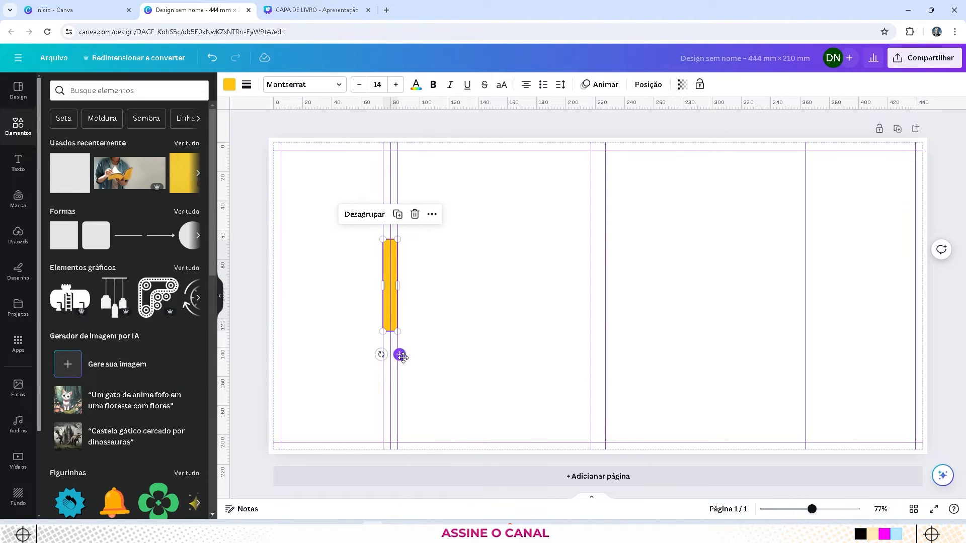
left_click_drag(399, 355, 813, 357)
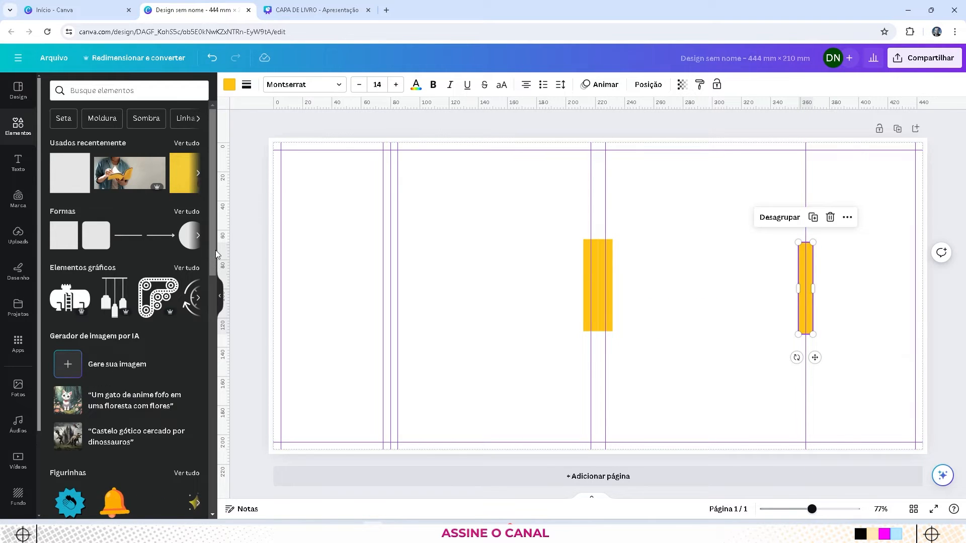
- Add vertical guides along the outer edges of the strips at the spine and right fold, and delete the strips
left_click_drag(225, 245, 583, 282)
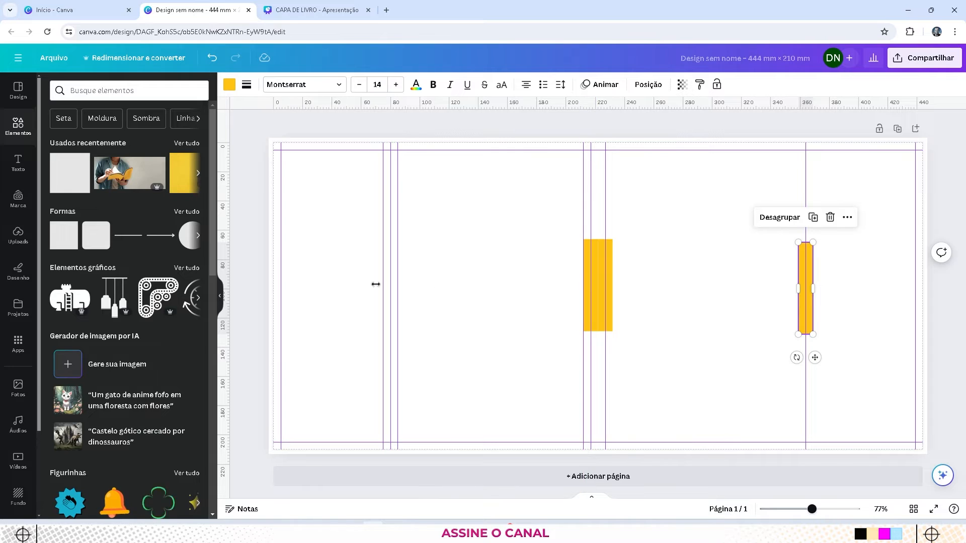
left_click_drag(224, 264, 611, 256)
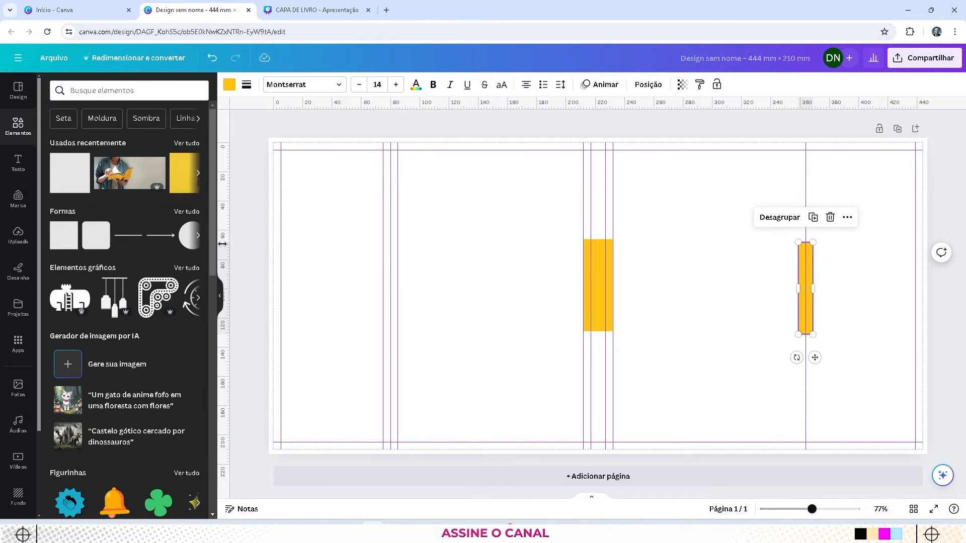
left_click_drag(222, 243, 798, 269)
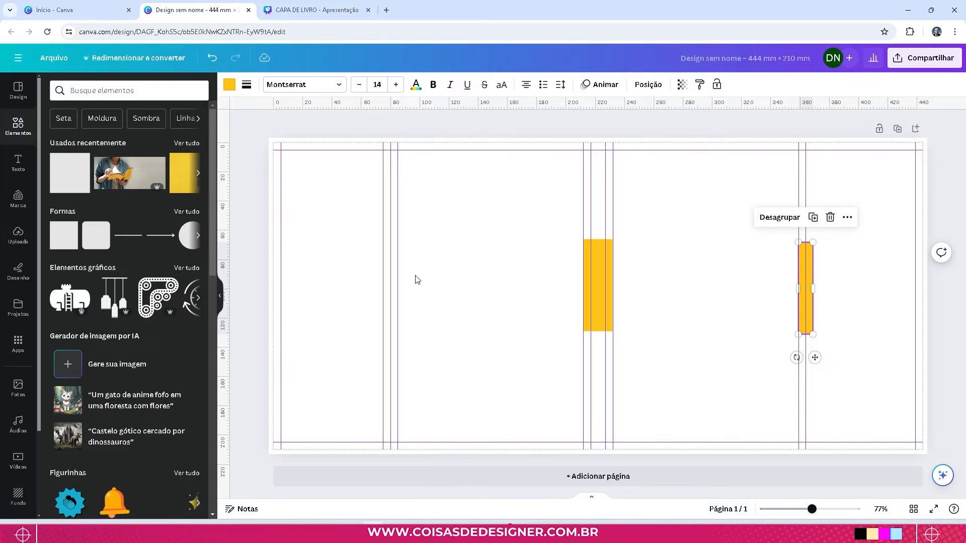
mouse_move(223, 243)
left_mouse_down()
mouse_move(733, 271)
mouse_move(821, 268)
mouse_move(814, 267)
left_mouse_up()
left_click_drag(510, 227, 876, 370)
key("Delete")
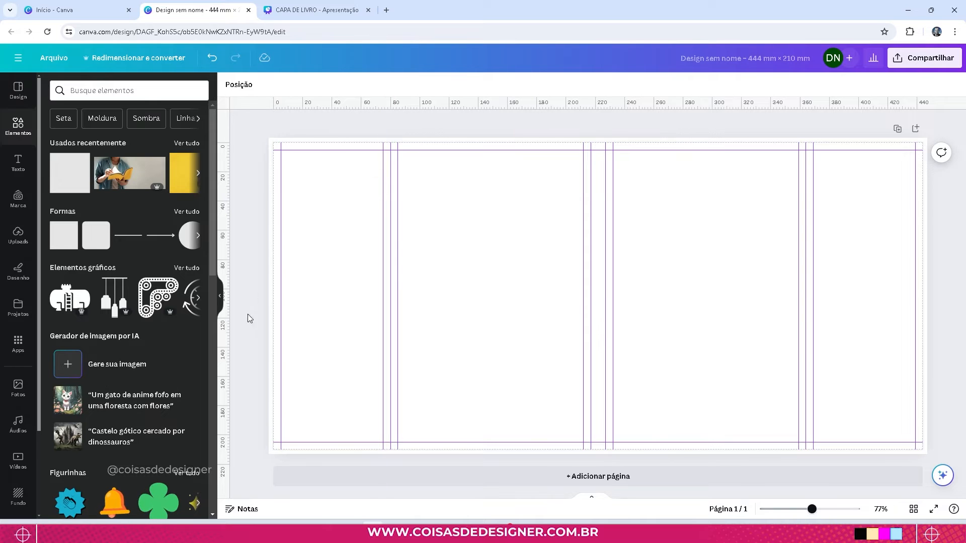
- Review the panel and margin diagram in the CAPA DE LIVRO presentation, and return to the cover design
left_click(312, 10)
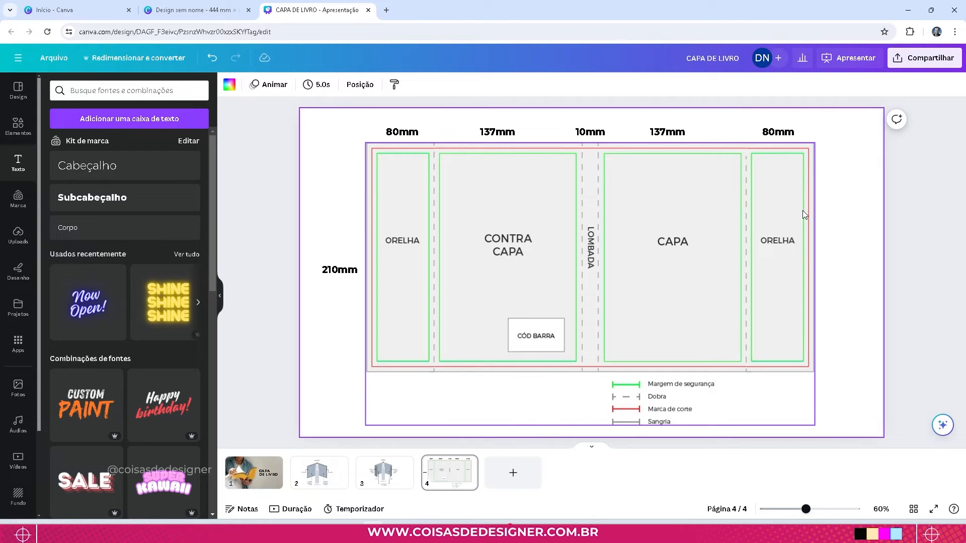
left_click(234, 11)
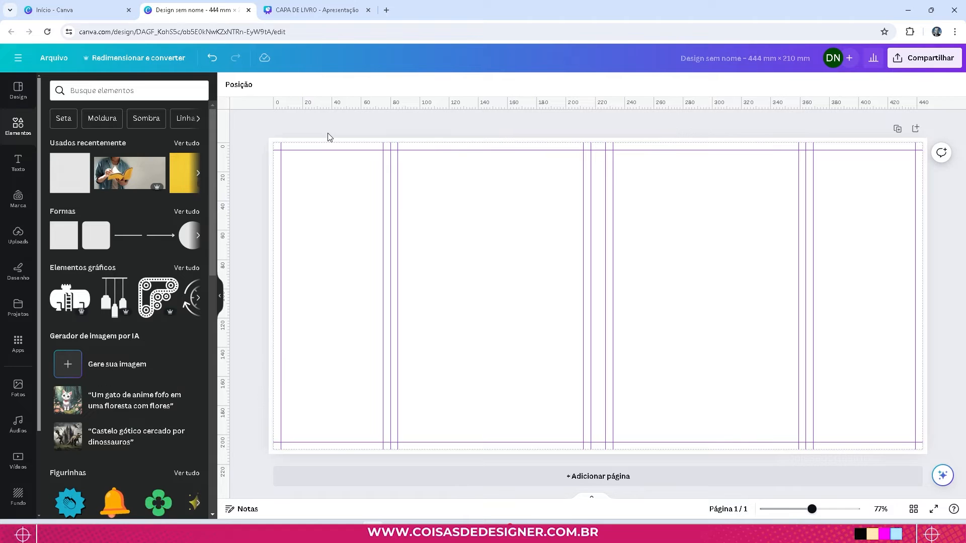
- Add the text "TÍTULO" in bold at about size 72.4 near the top of the front cover panel
key("t")
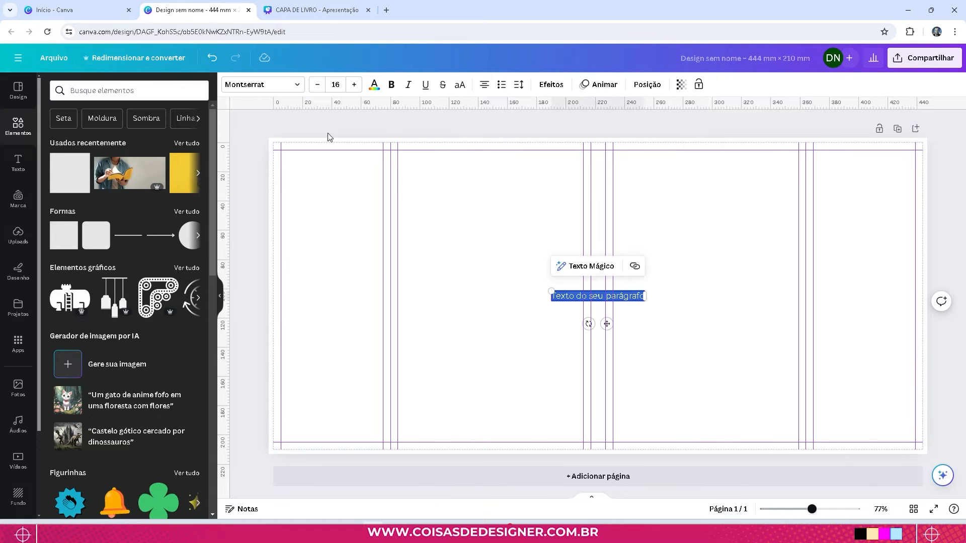
type("TÍTULO")
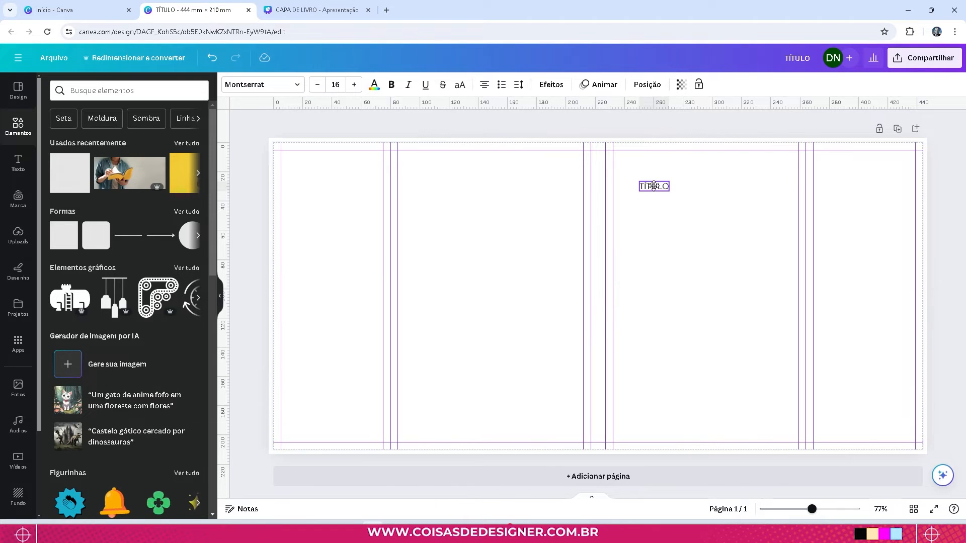
left_click_drag(679, 190, 769, 250)
left_click_drag(722, 200, 722, 195)
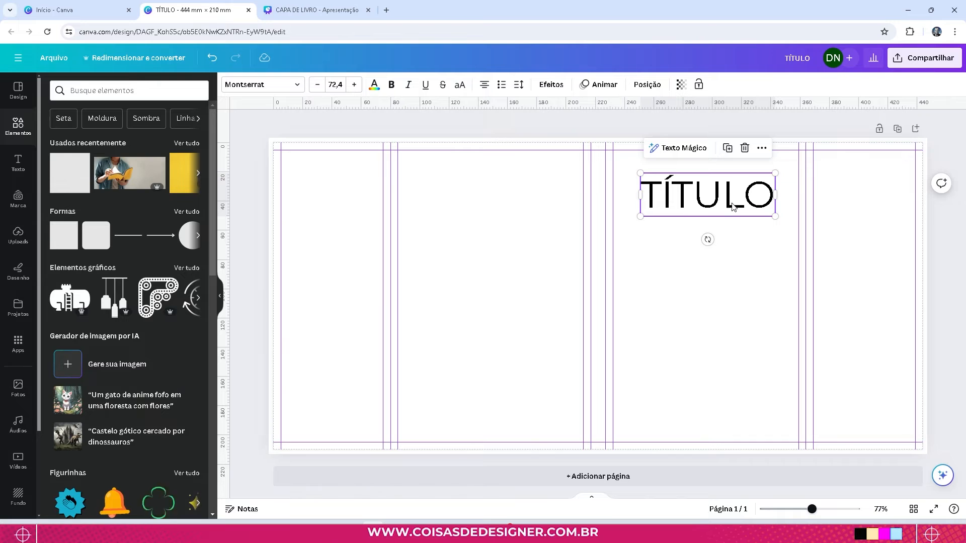
left_click(391, 85)
left_click_drag(734, 209, 733, 198)
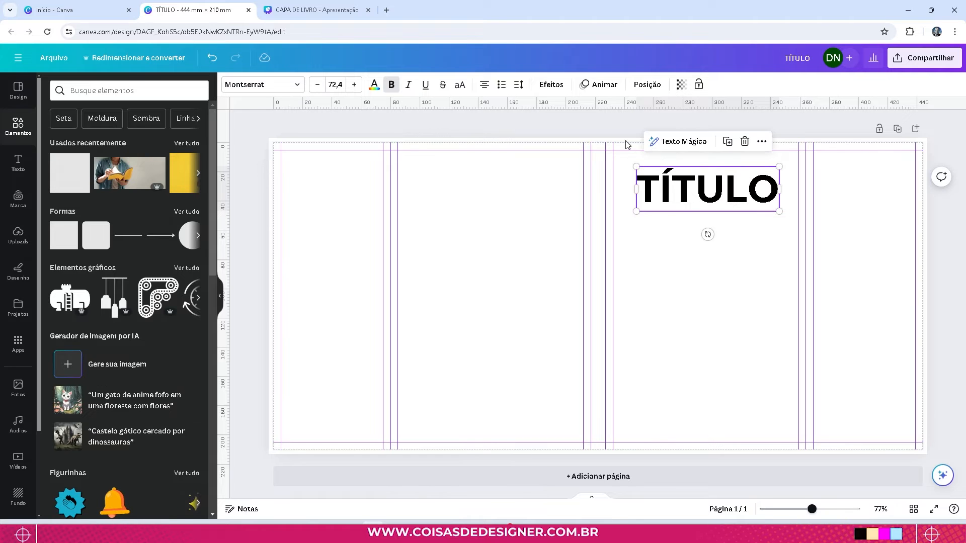
left_click(611, 123)
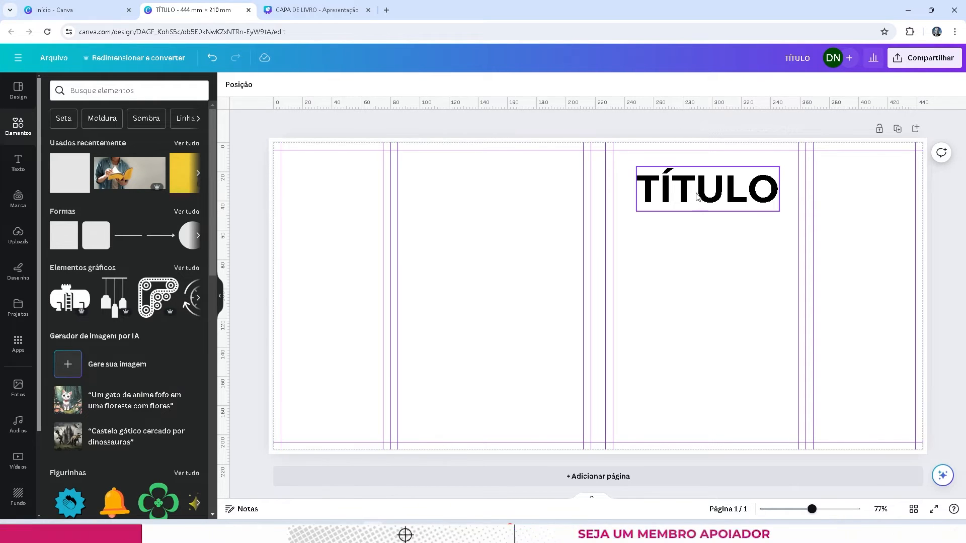
- Duplicate the title near the bottom of the front cover, shrink it to about size 20.5 and change its text to "AUTOR"
left_click_drag(703, 189, 704, 408)
left_click_drag(779, 431, 711, 414)
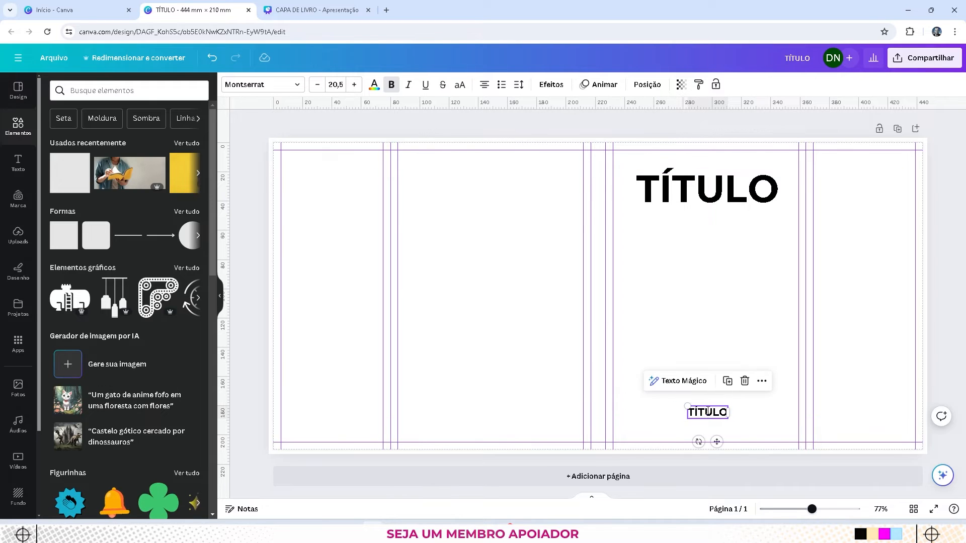
double_click(712, 414)
type("AUTOR")
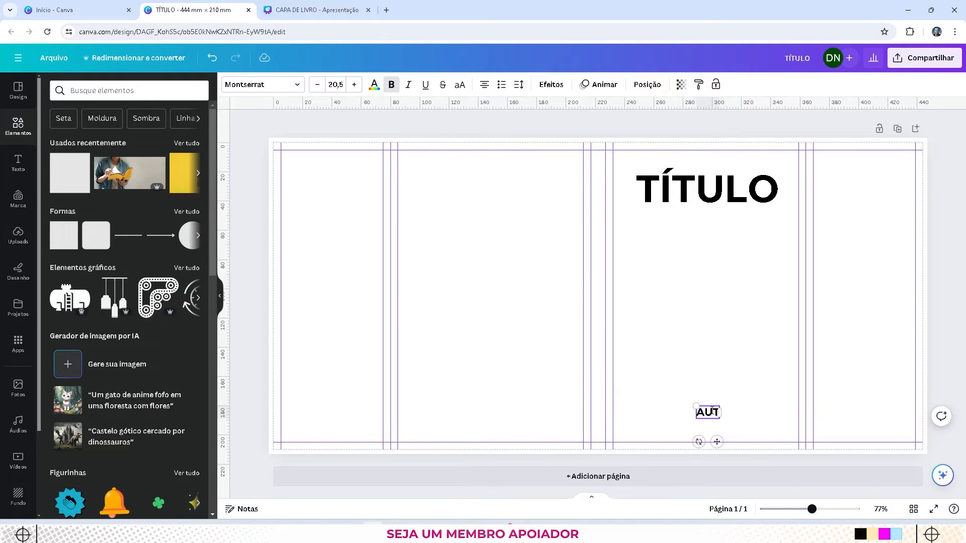
left_click(693, 351)
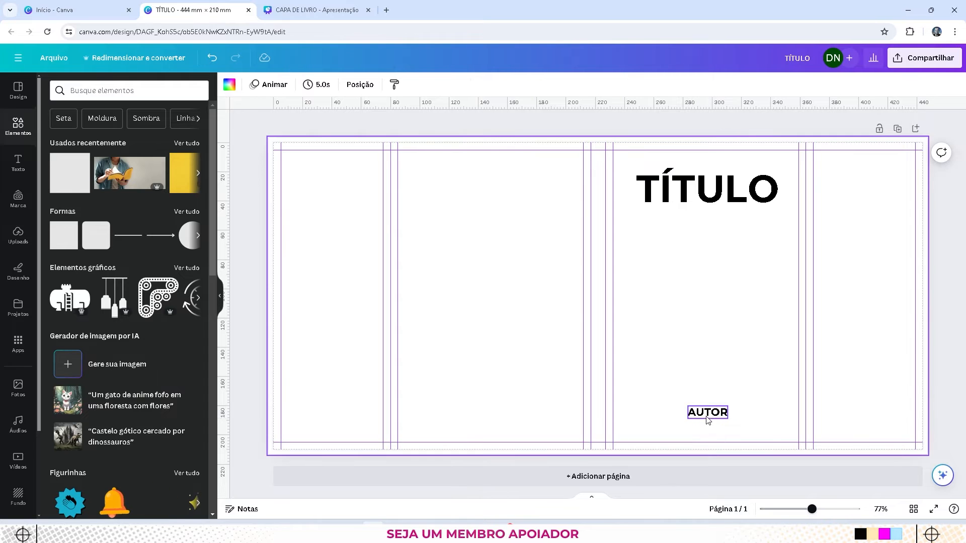
left_click_drag(707, 415, 709, 395)
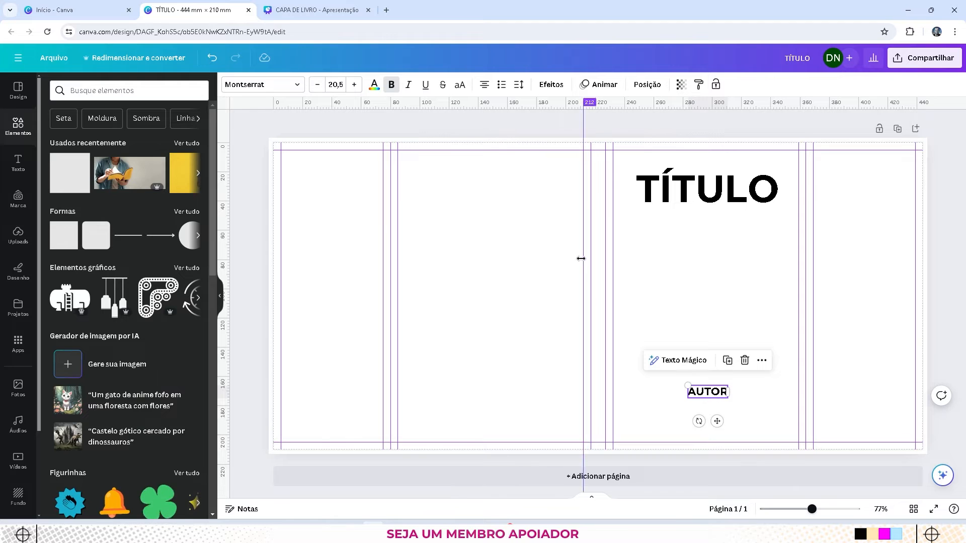
- Add a small yellow square and label it "LOGO" in bold
key("r")
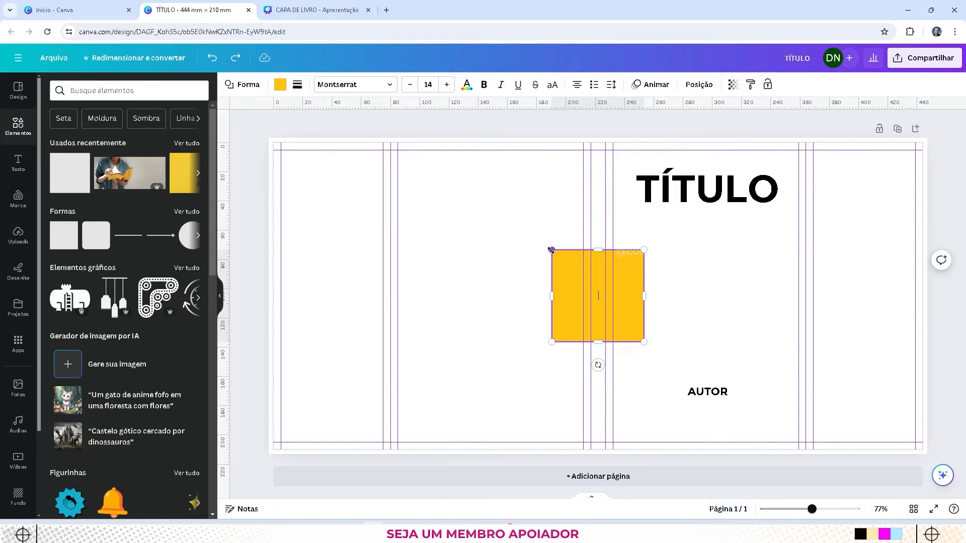
left_click_drag(552, 250, 612, 314)
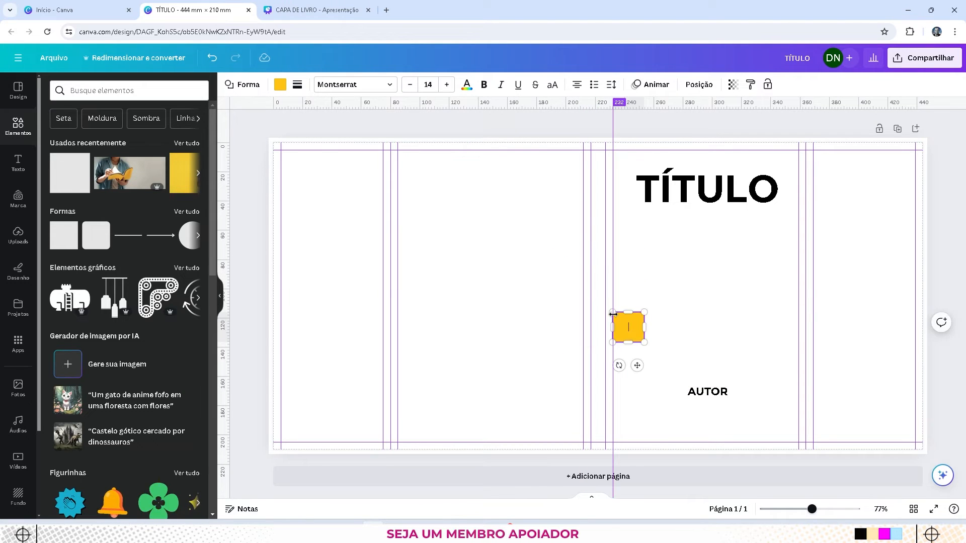
type("LOGO")
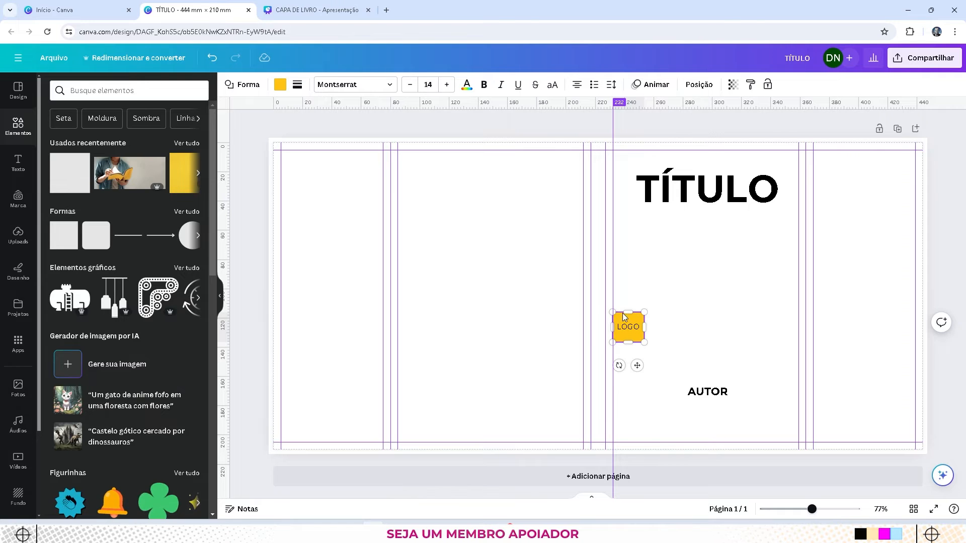
key("ctrl+a")
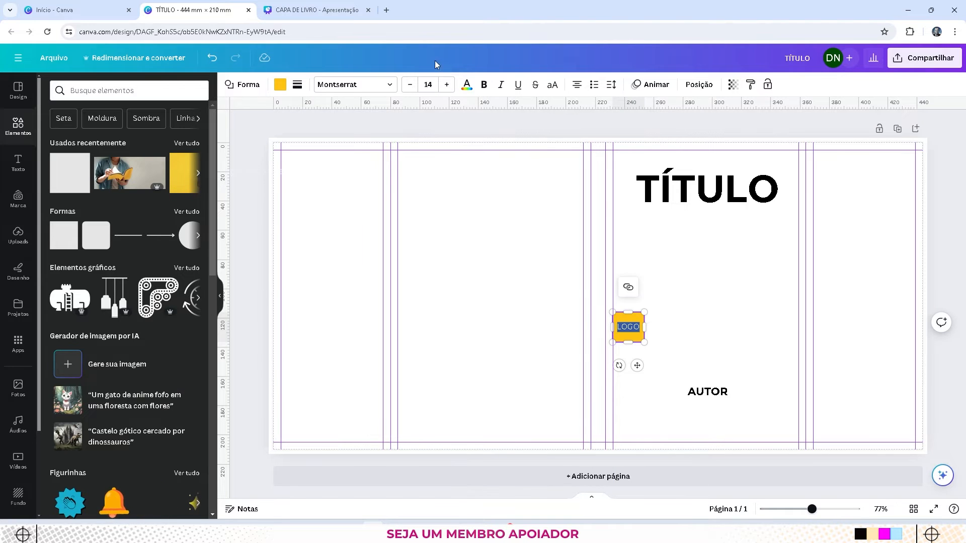
left_click(483, 85)
left_click(523, 273)
- Place the LOGO square centred directly below the AUTOR text on the front cover
left_click_drag(635, 332, 710, 412)
right_click(709, 414)
left_click(668, 240)
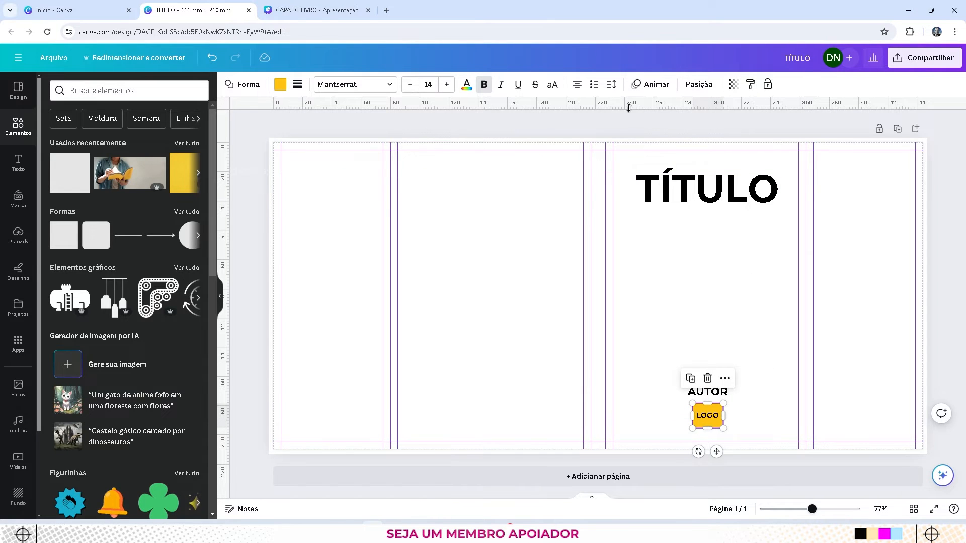
left_click(527, 125)
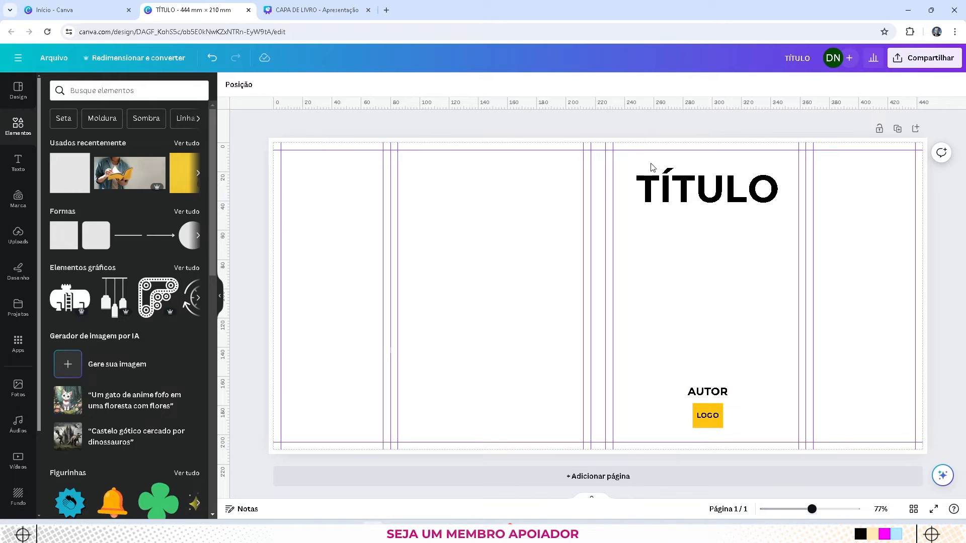
- Copy the AUTOR text onto the back cover, replace it with "Descrição do Livro" and paste the Lorem Ipsum paragraph beneath
left_click(715, 397)
left_click_drag(715, 397, 545, 226)
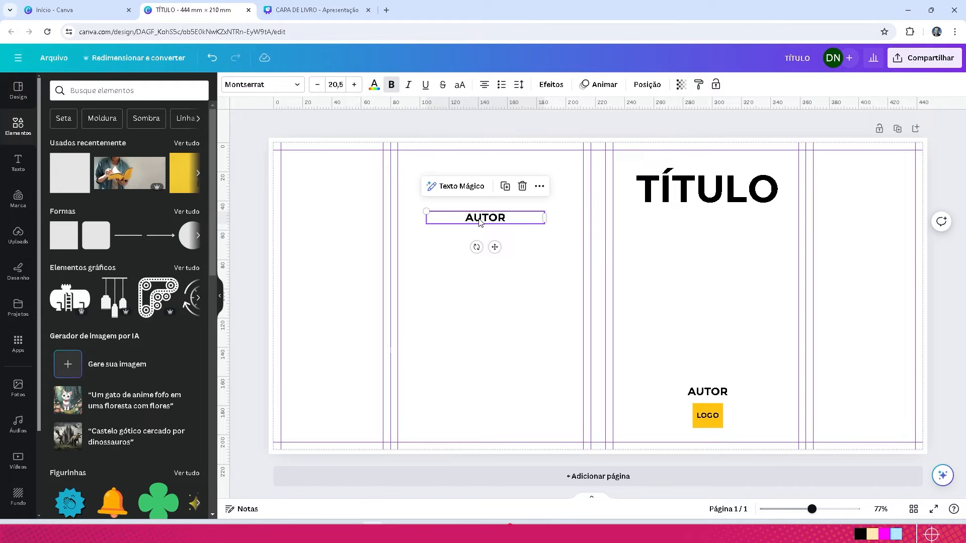
double_click(480, 220)
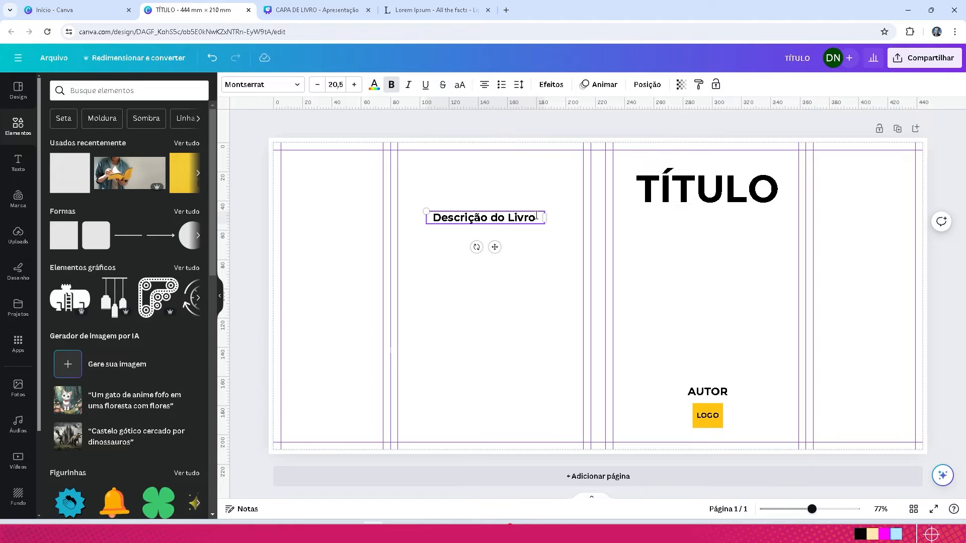
key("Return")
key("ctrl+v")
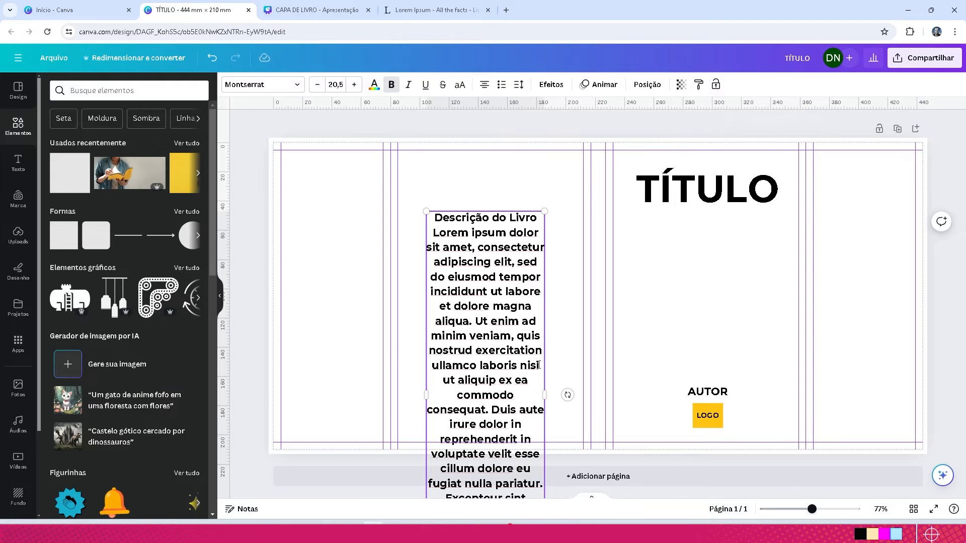
- Scale the description text block to about size 12.7, position it mid-height on the back cover and remove its bold formatting
left_click_drag(547, 395, 551, 302)
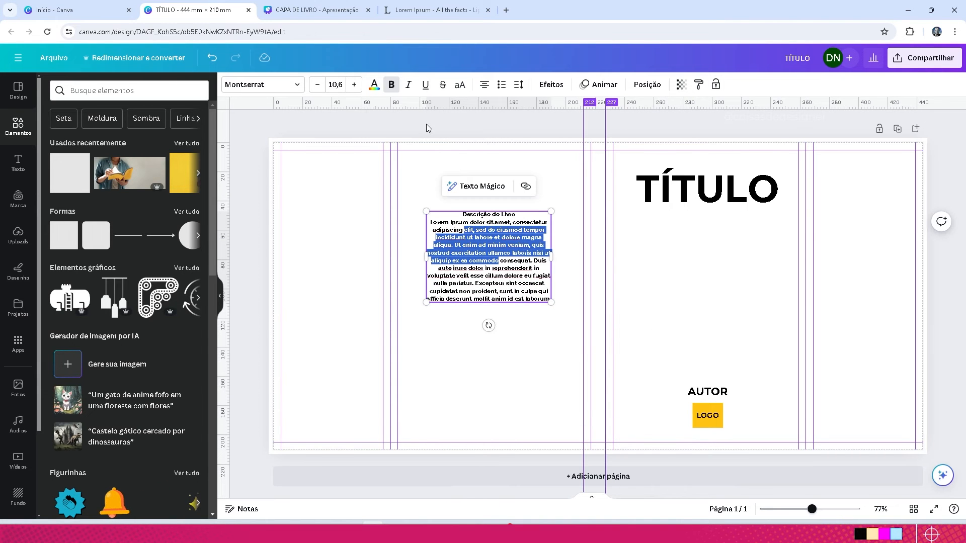
left_click(453, 122)
left_click_drag(487, 269, 490, 303)
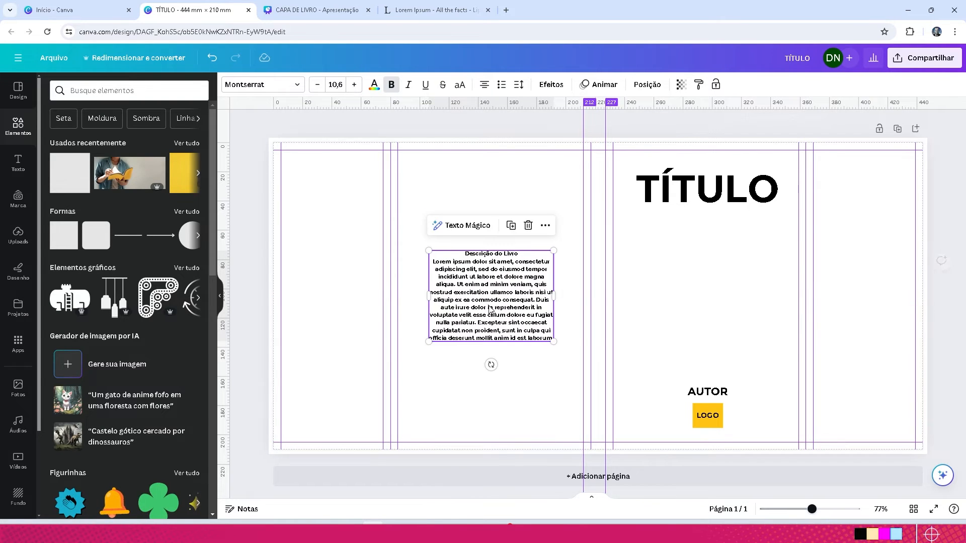
left_click_drag(429, 342, 420, 347)
left_click_drag(554, 251, 559, 246)
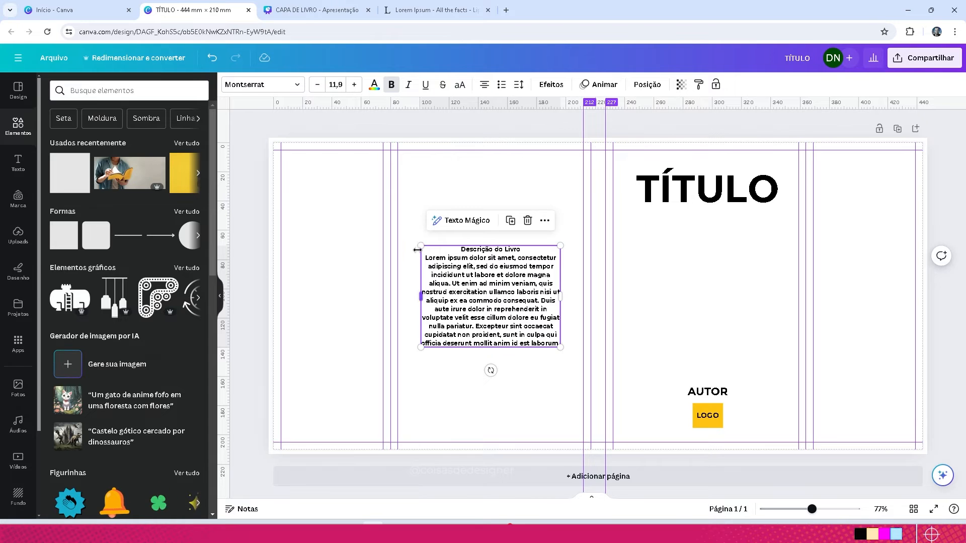
left_click_drag(421, 246, 418, 242)
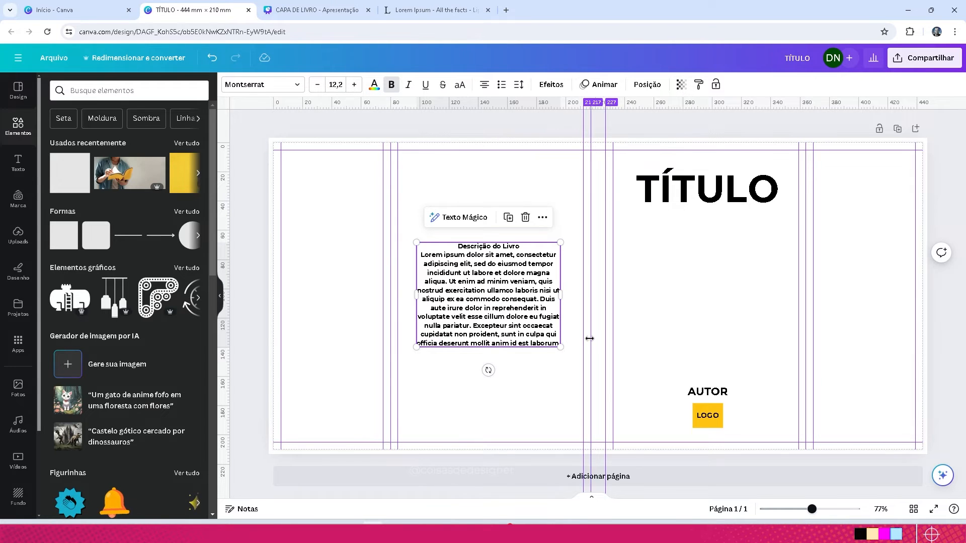
left_click_drag(562, 348, 568, 354)
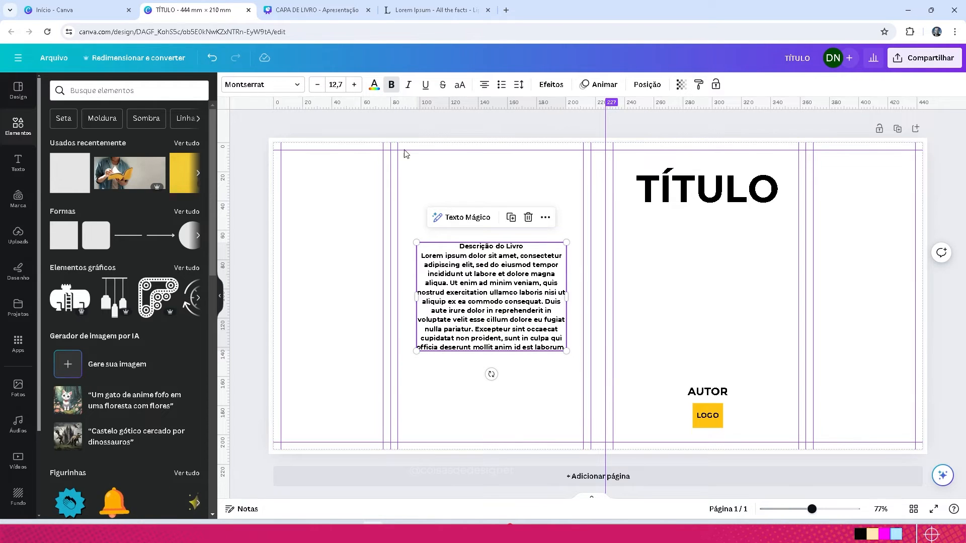
left_click(391, 85)
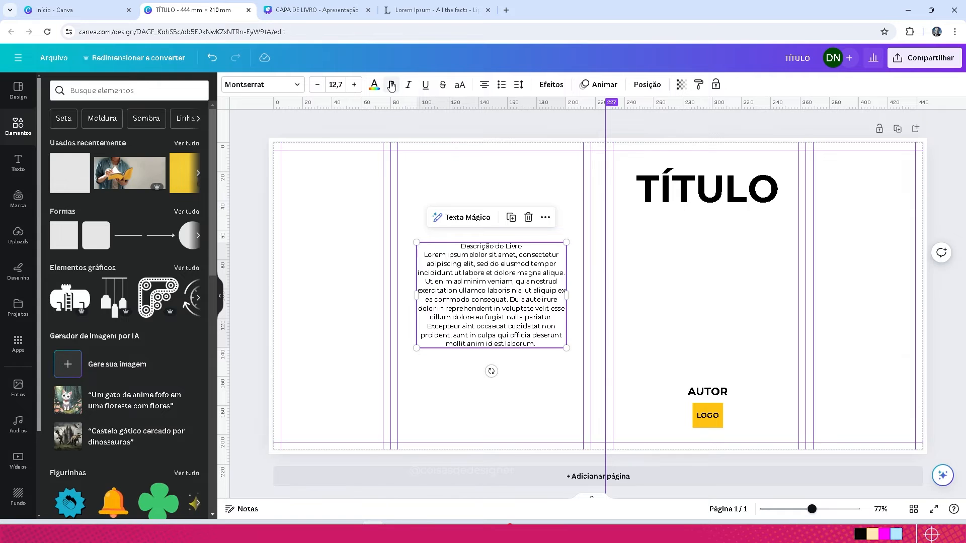
left_click(501, 130)
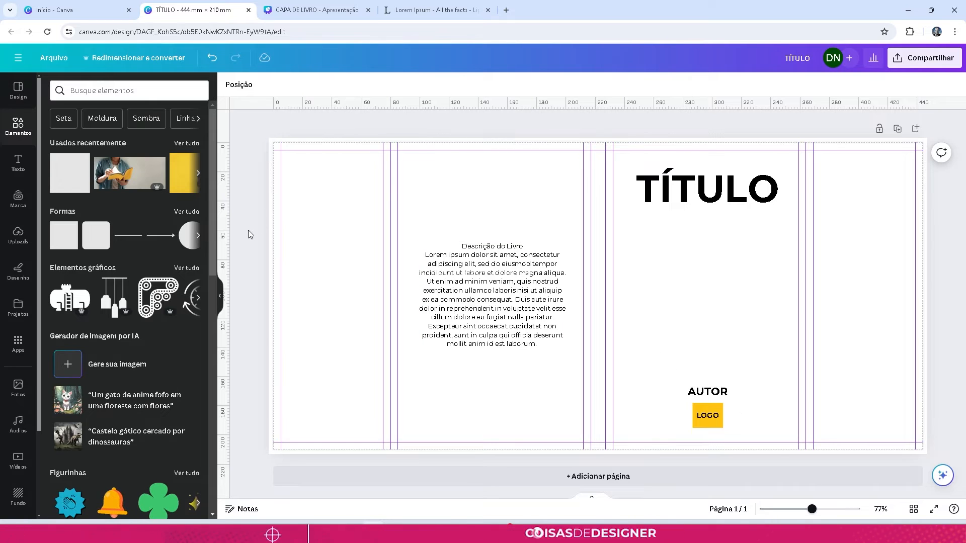
- Add a yellow rectangle as a placeholder in the upper part of the right flap
key("r")
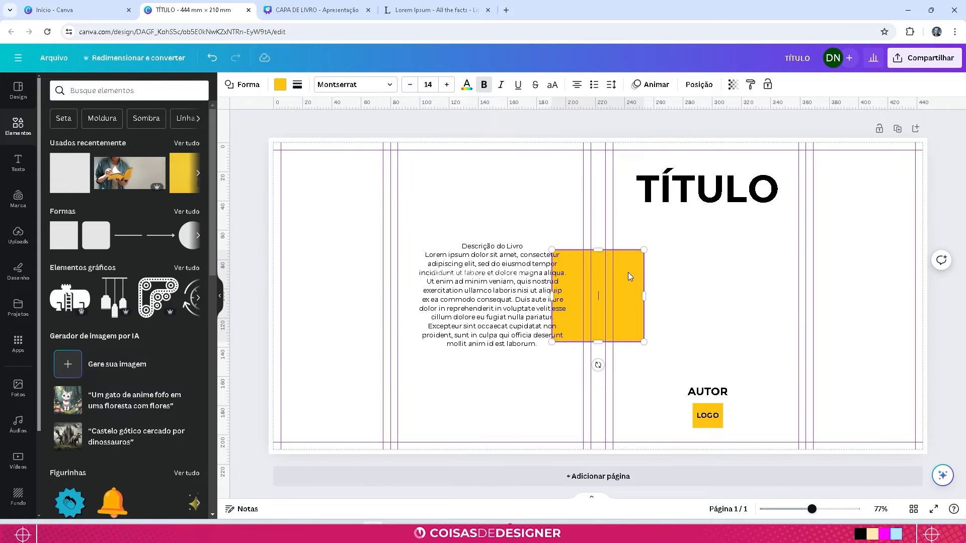
left_click_drag(628, 273, 886, 186)
left_click_drag(813, 209, 812, 210)
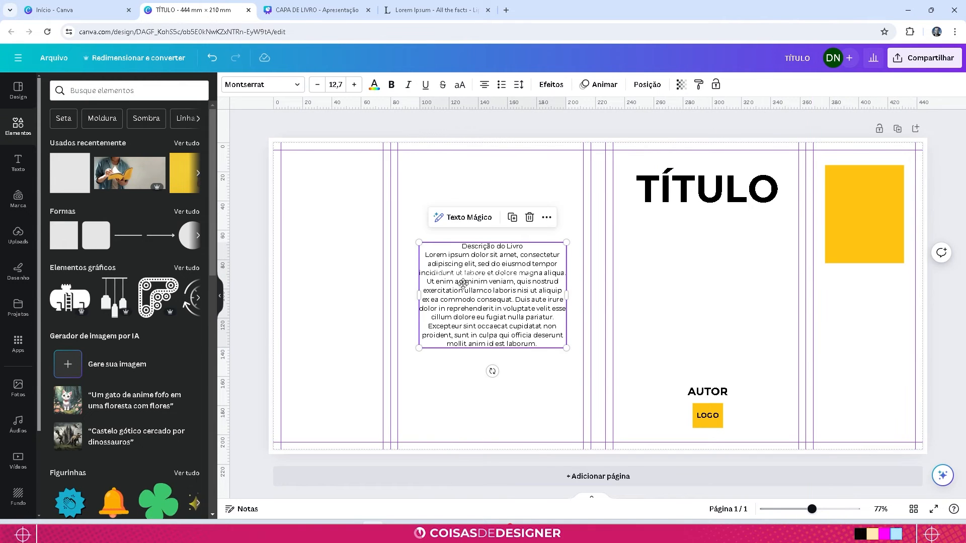
- Copy the description text beneath the right flap's yellow rectangle, retitle it "Sobre o autor" and cut passages from its Lorem Ipsum paragraph
left_click_drag(462, 283, 807, 334)
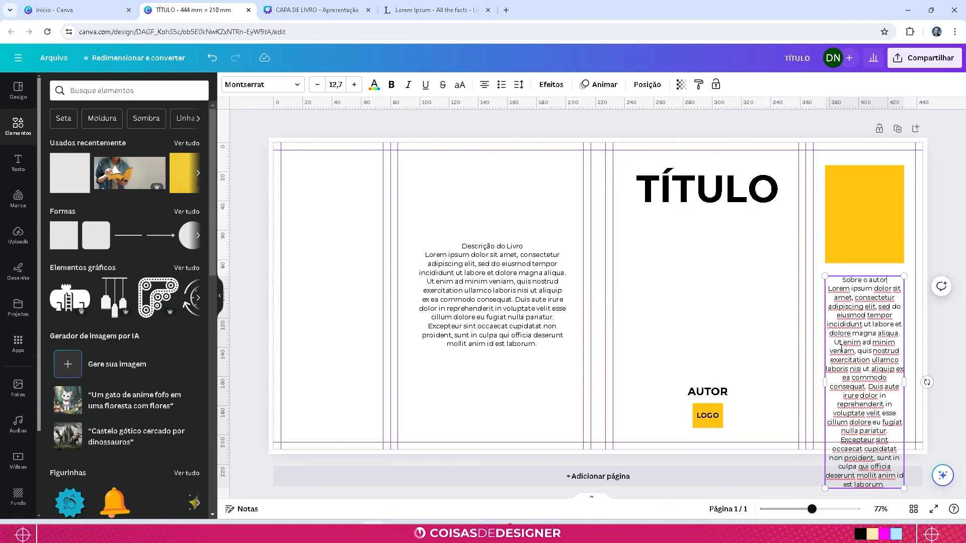
left_click_drag(847, 333, 871, 414)
key("BackSpace")
left_click_drag(850, 315, 857, 351)
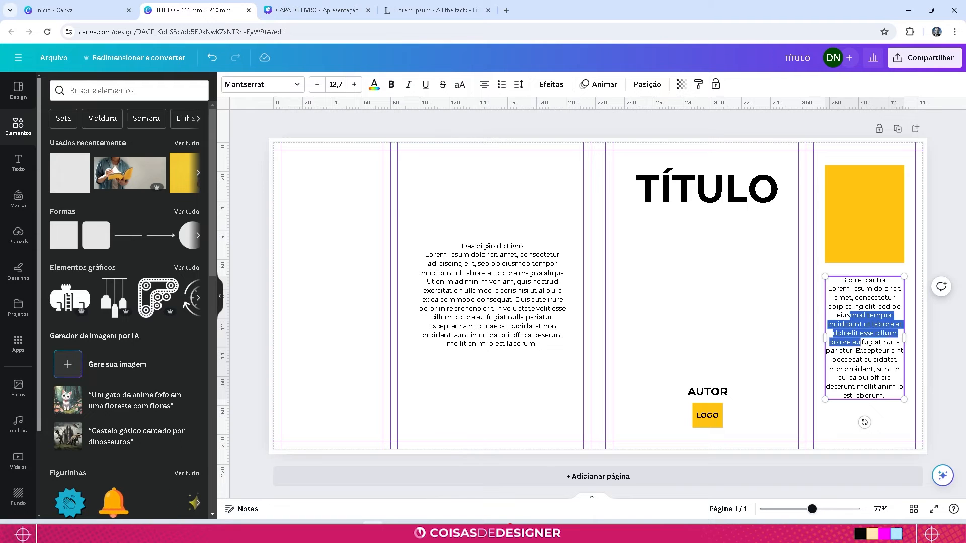
key("BackSpace")
- Reduce the whole "Sobre o autor" text block to size 10,7 and justify it
key("ctrl+a")
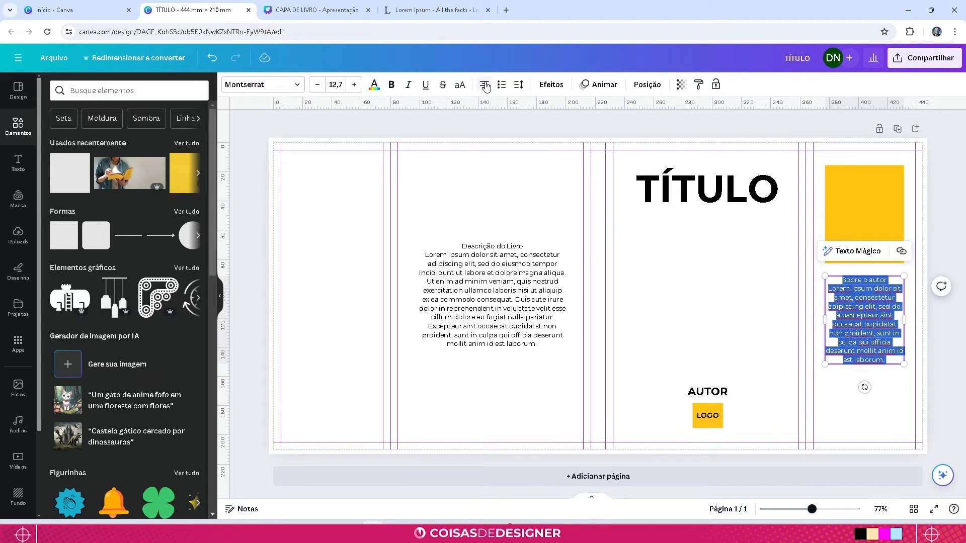
left_click(317, 85)
left_click(317, 85)
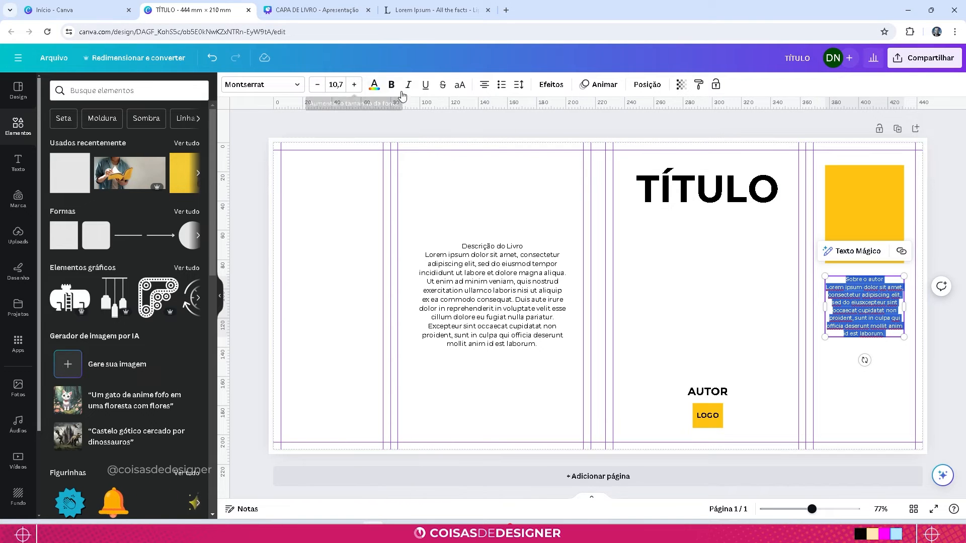
left_click(484, 85)
left_click(486, 85)
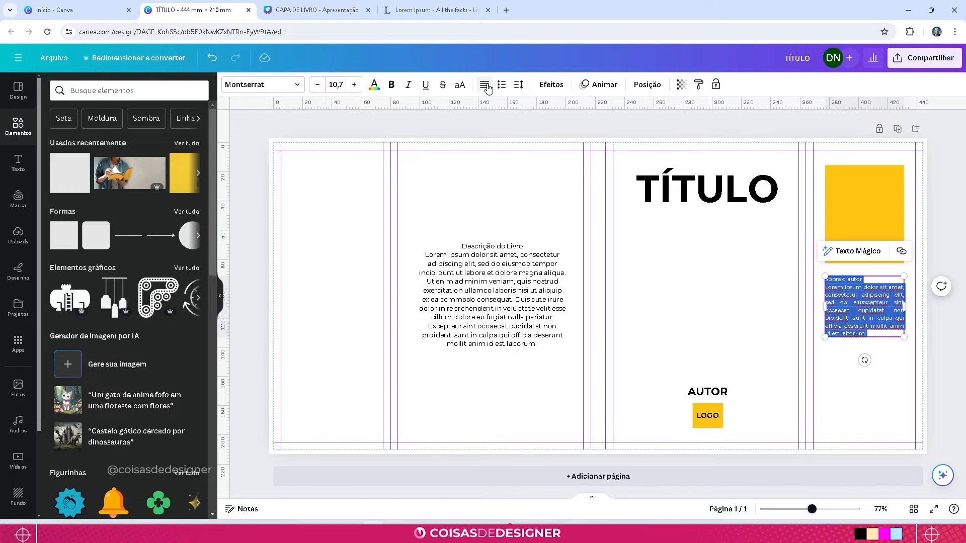
- Join the "Sobre o autor" heading to its paragraph on one line and lengthen the text by pasting its copied middle passage twice
left_click(832, 283)
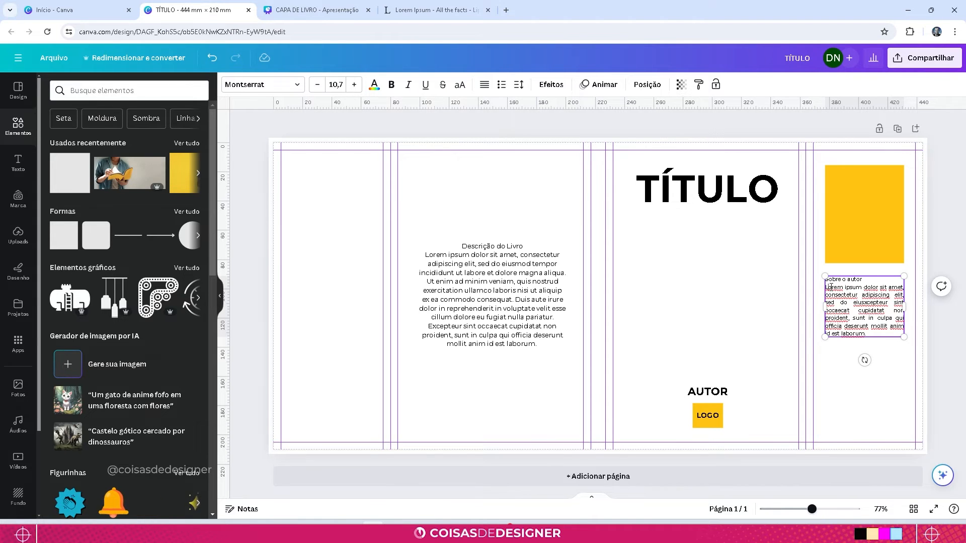
key("BackSpace")
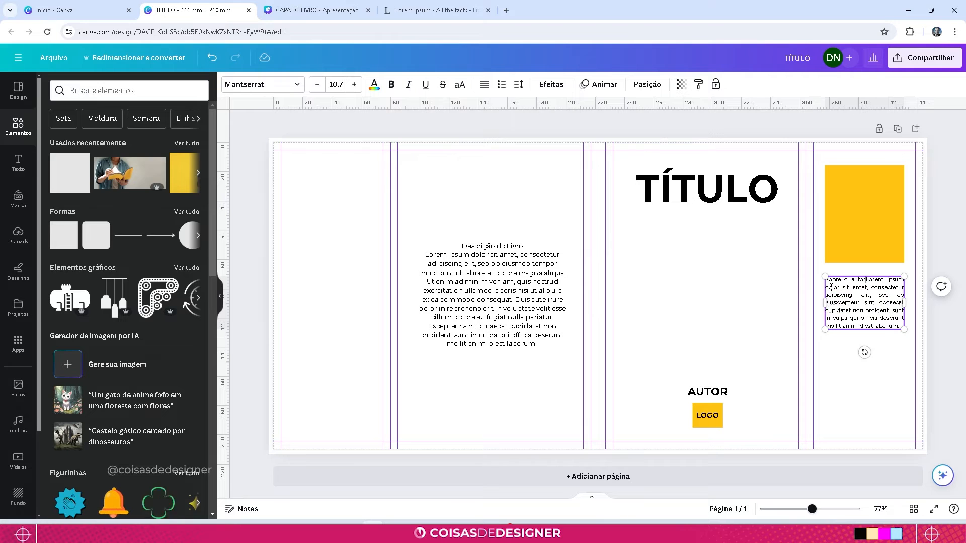
left_click_drag(881, 318, 846, 294)
key("ctrl+c")
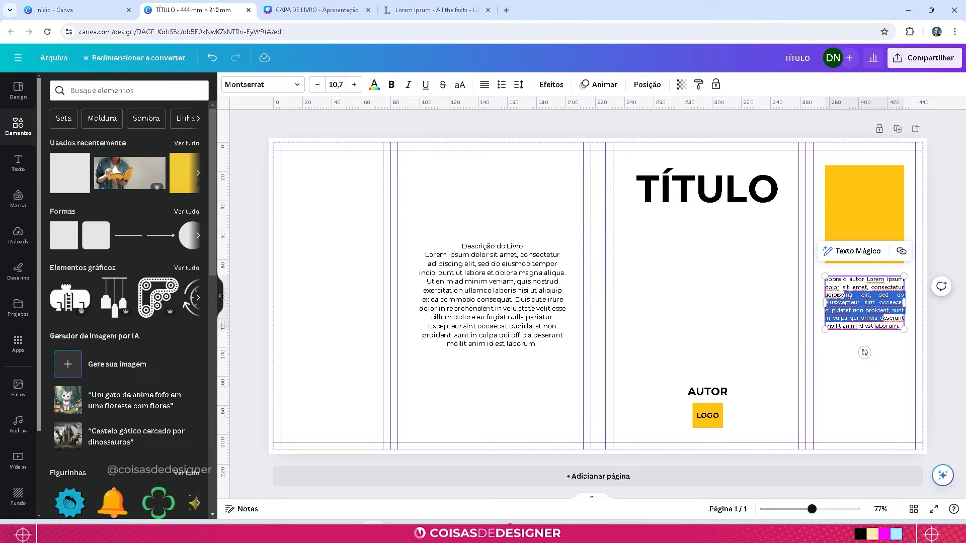
left_click(861, 294)
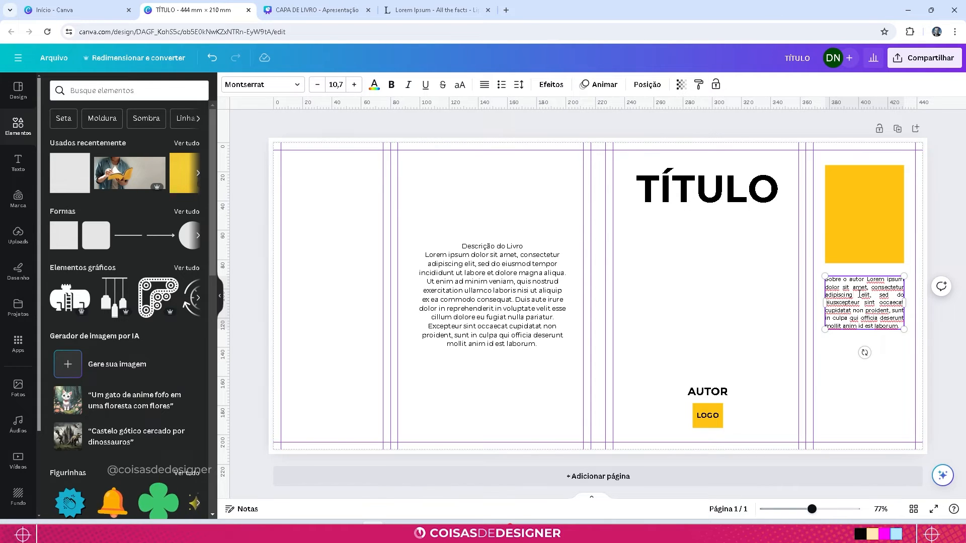
key("ctrl+v")
key("ctrl+v")
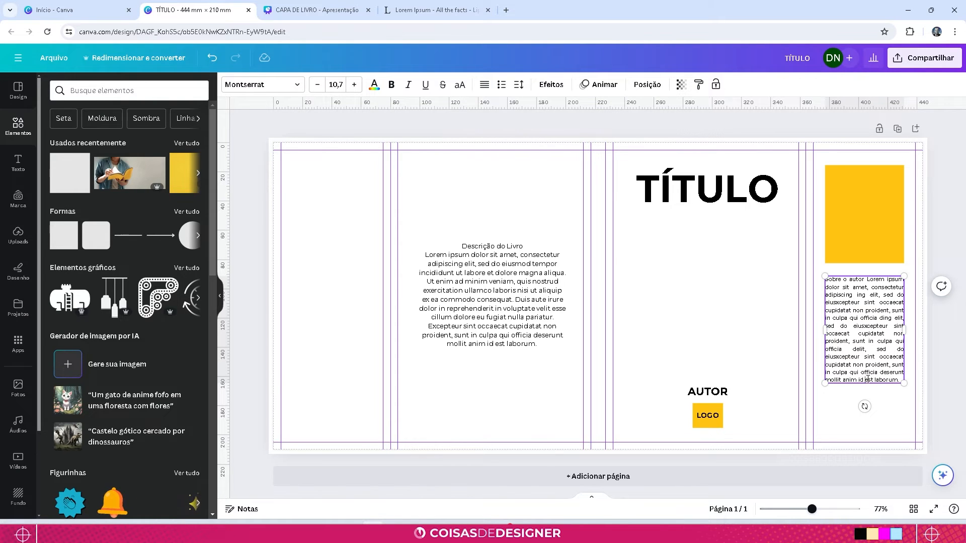
- Remove the last words of the "Sobre o autor" text so that it ends with "mollit anim id."
left_click_drag(867, 378, 904, 380)
key("BackSpace")
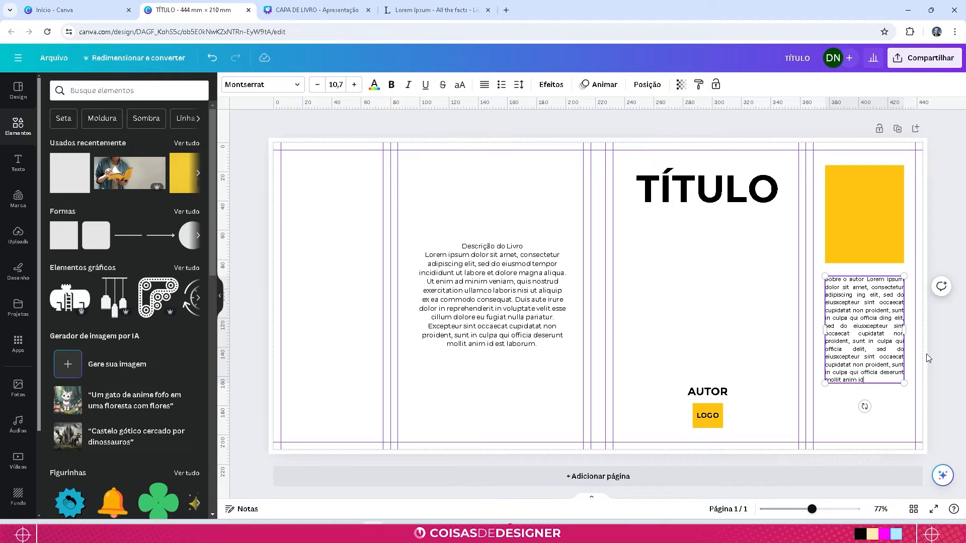
type(".")
left_click(934, 330)
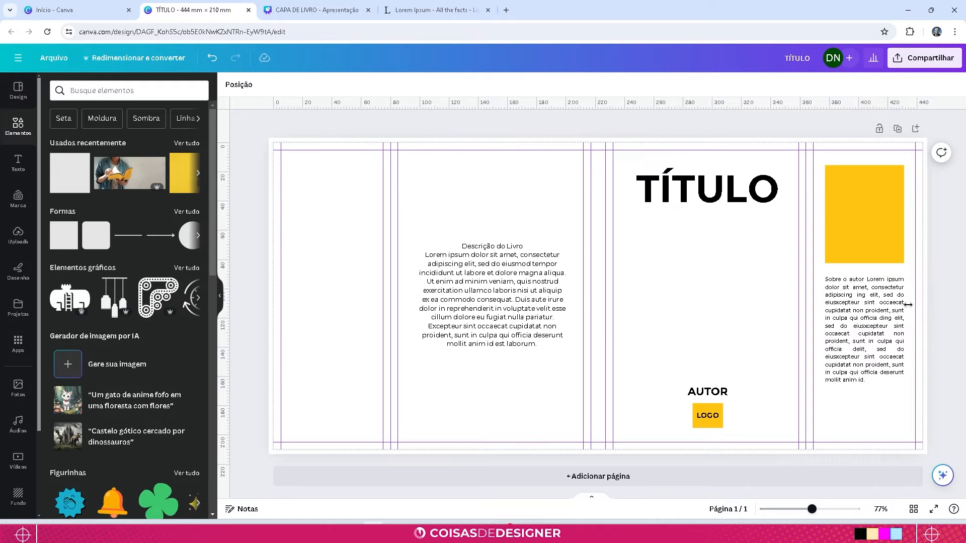
- Duplicate the right flap's yellow rectangle and text onto the left flap and change the copied heading to "Sobre o ilustrador"
left_click(880, 239)
left_click(865, 312, "shift")
left_click_drag(883, 230, 351, 231)
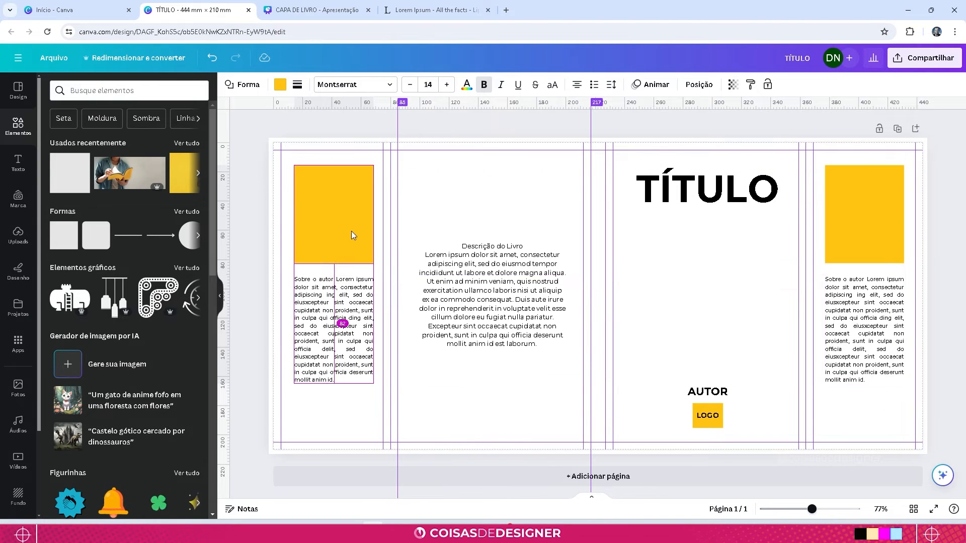
left_click(244, 258)
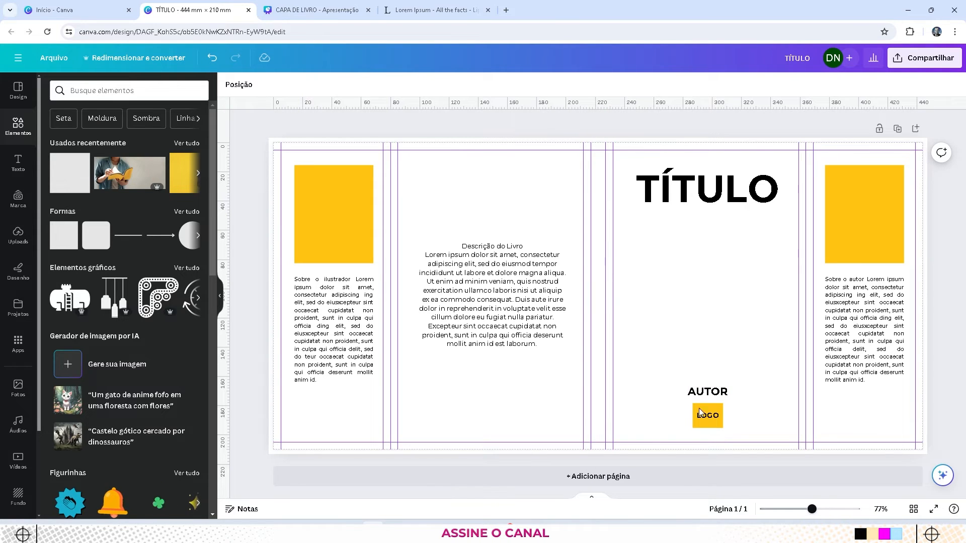
- Duplicate the AUTOR text higher on the front cover and replace the copy's wording with "TÍTULO"
left_click_drag(704, 391, 690, 290, "alt")
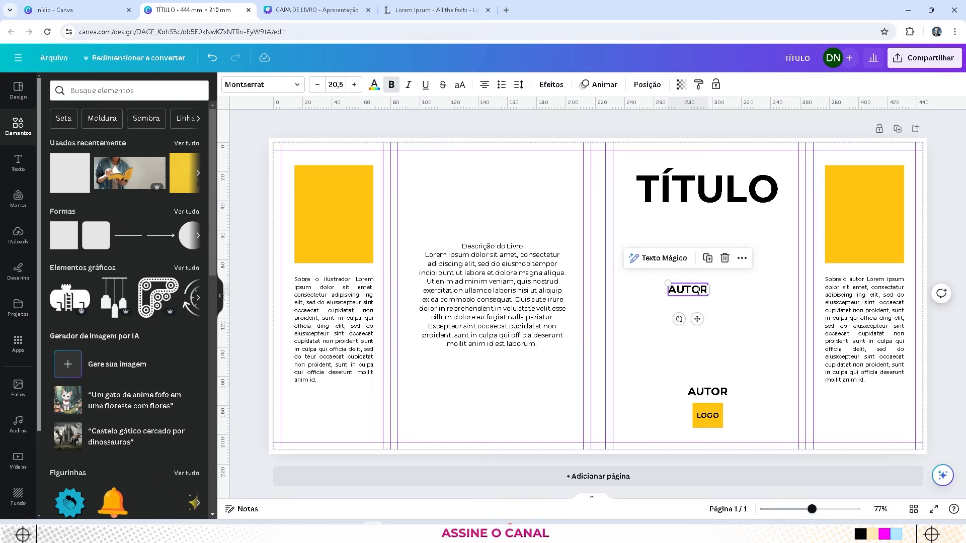
double_click(698, 290)
type("T")
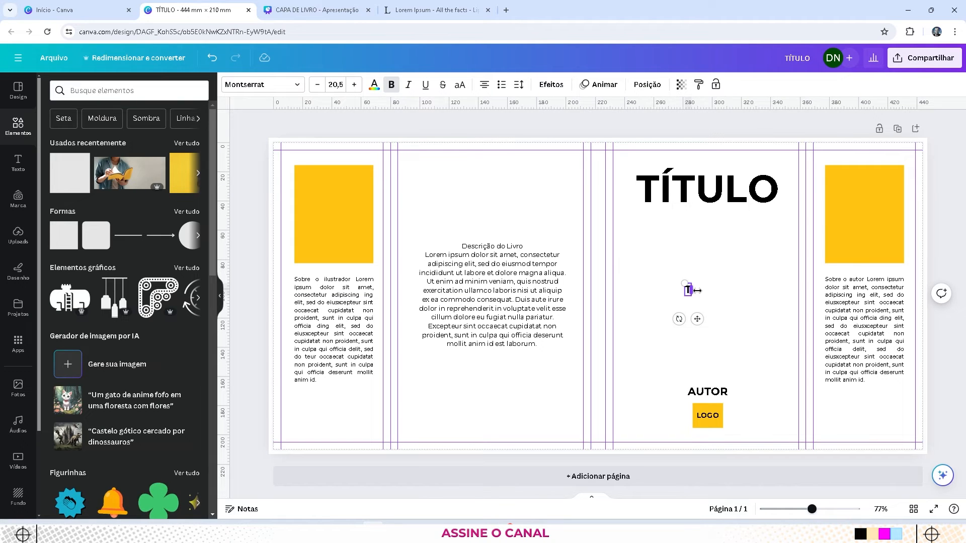
type("ÍTULO")
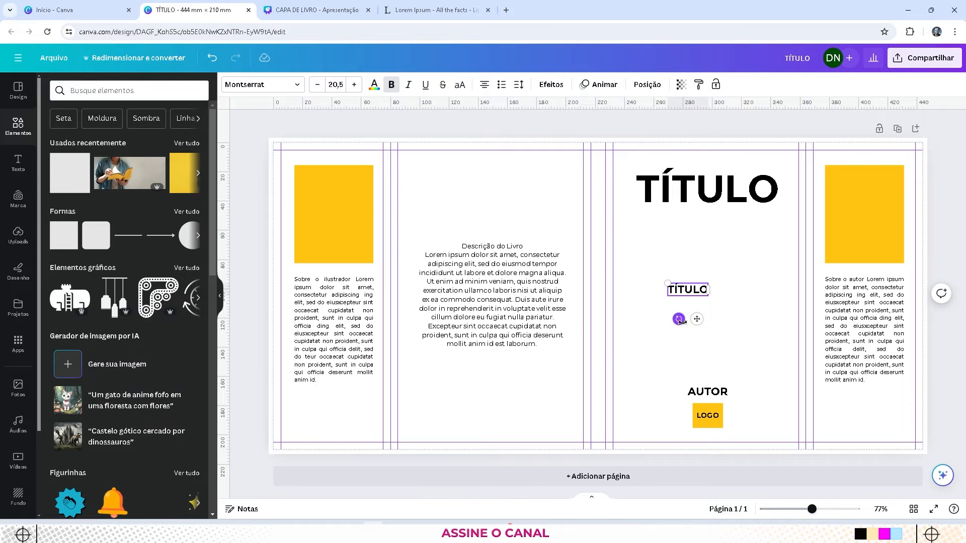
- Rotate the small TÍTULO text to read from top to bottom and centre it between the spine's fold guides
left_click_drag(679, 319, 785, 287)
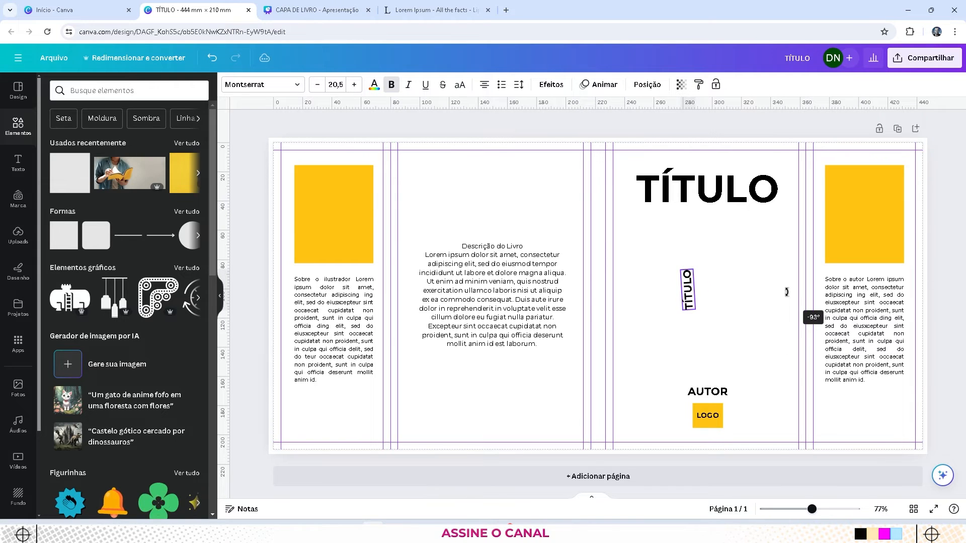
left_click_drag(687, 281, 589, 260)
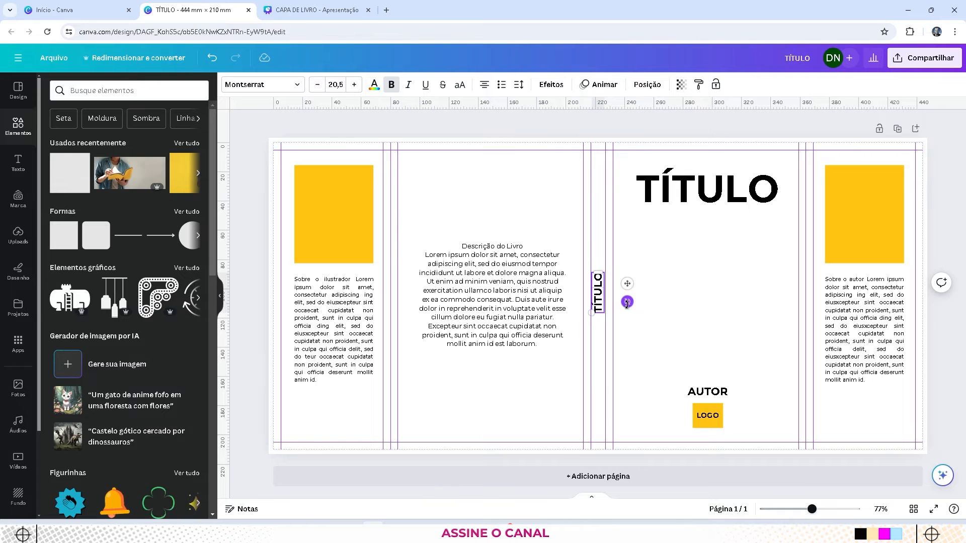
left_click_drag(626, 301, 556, 281)
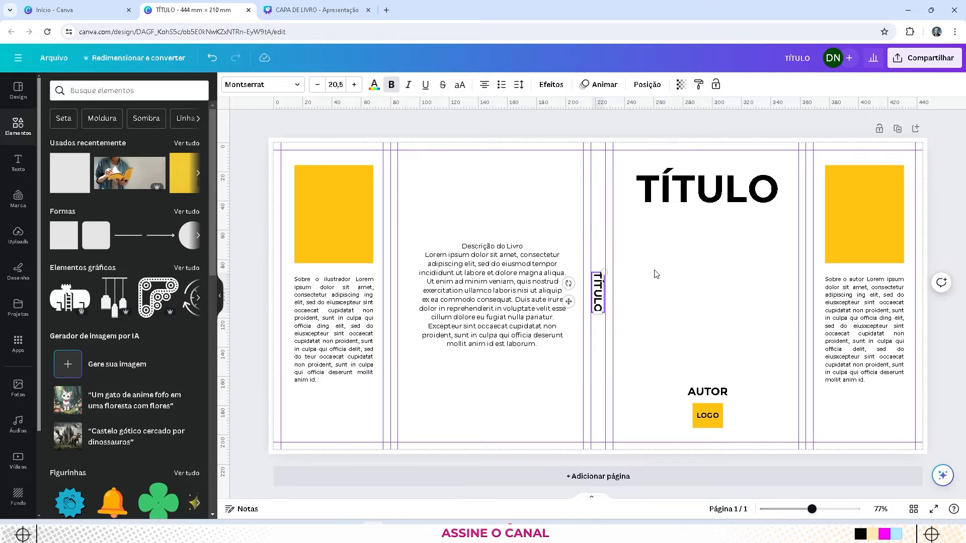
left_click(596, 133)
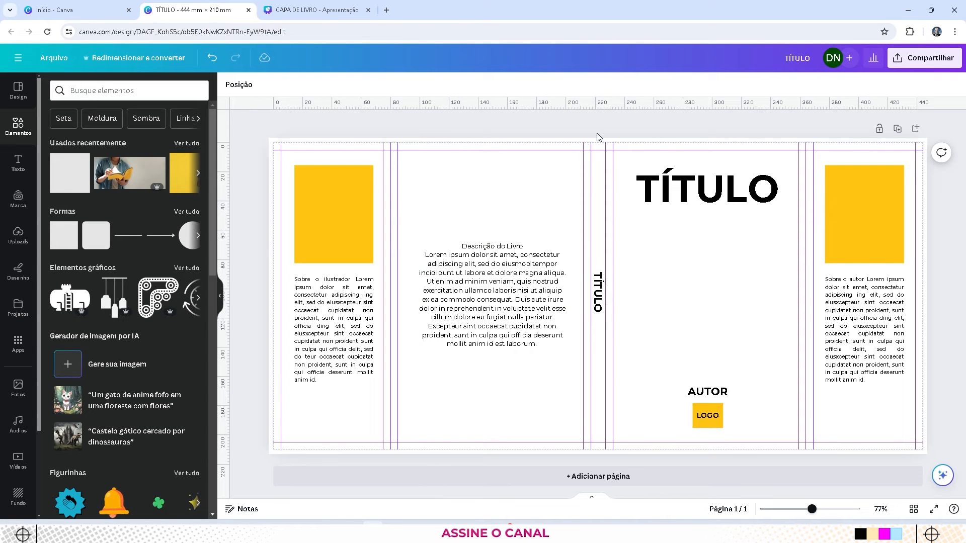
left_click(601, 283)
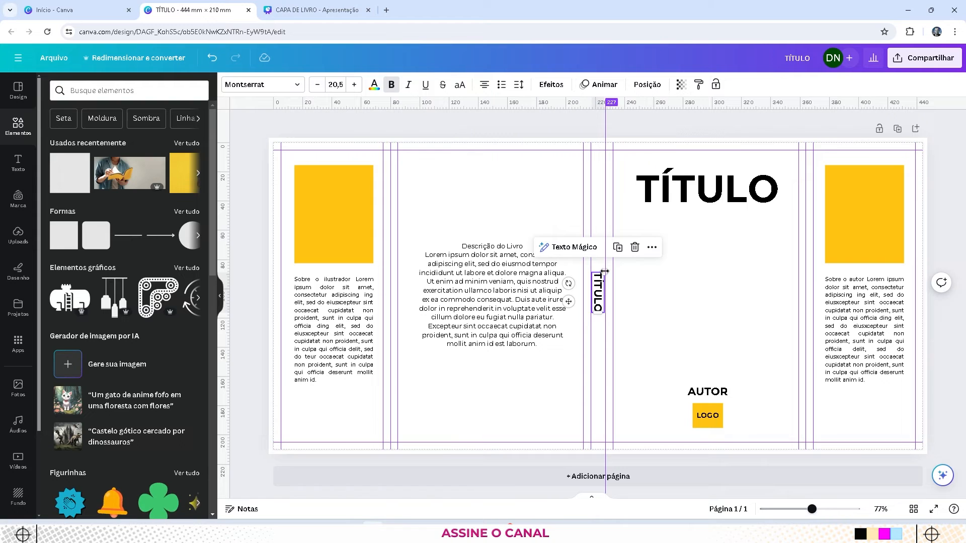
left_click(663, 135)
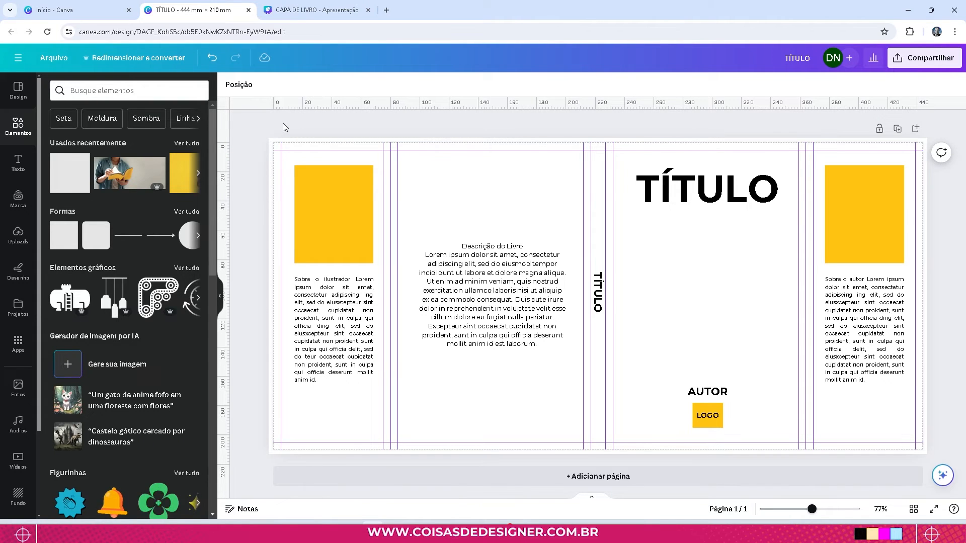
- Search the photos for "paisagem campo" and set the golden sunset photo with the country road and fence as the full-page background
left_click(18, 343)
left_click(17, 388)
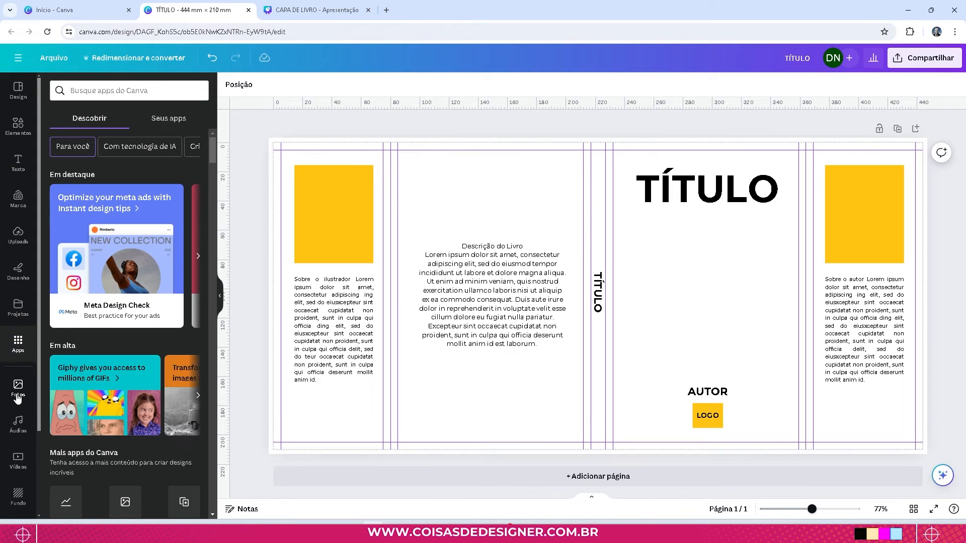
left_click(112, 91)
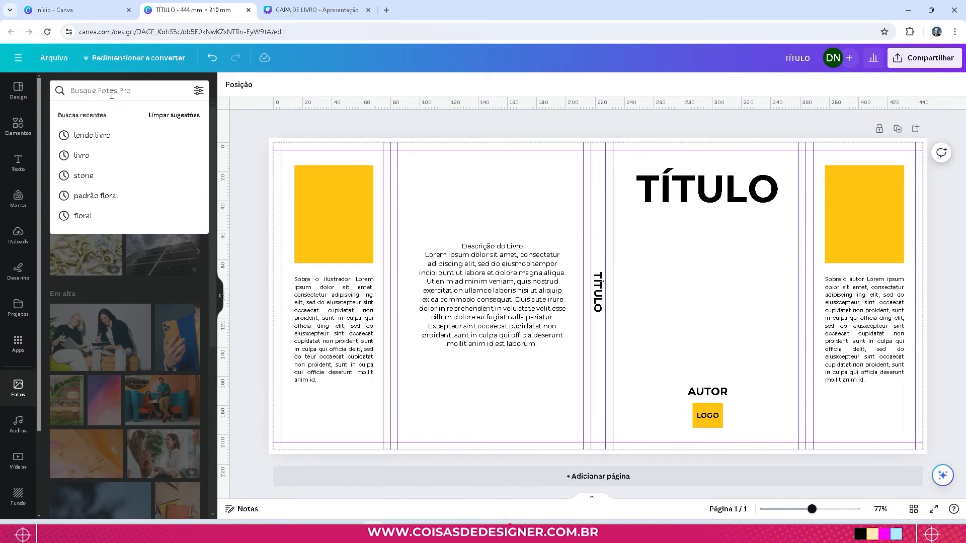
type("paisagem campo")
key("Return")
left_click_drag(133, 171, 331, 391)
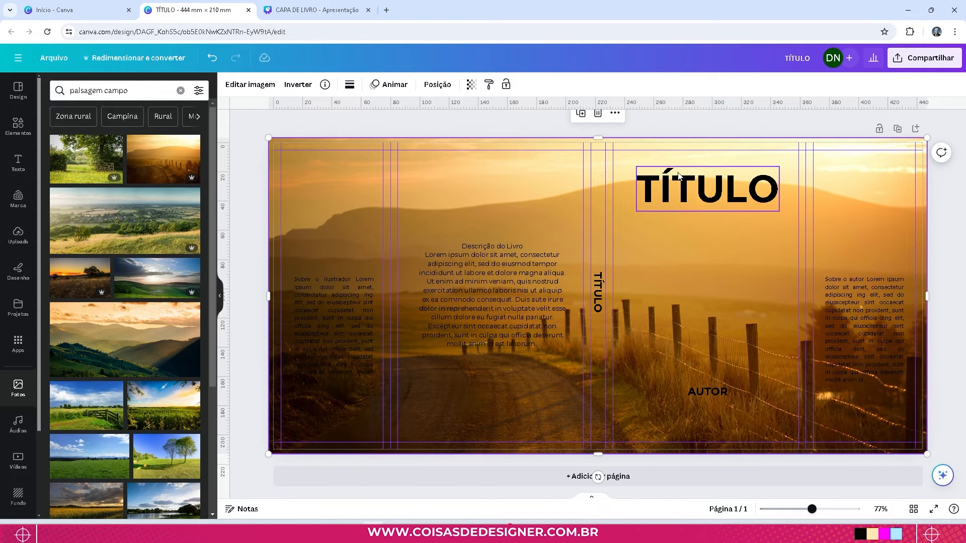
- Undo the last change and shift the background photo down within its crop to show more sky
key("ctrl+z")
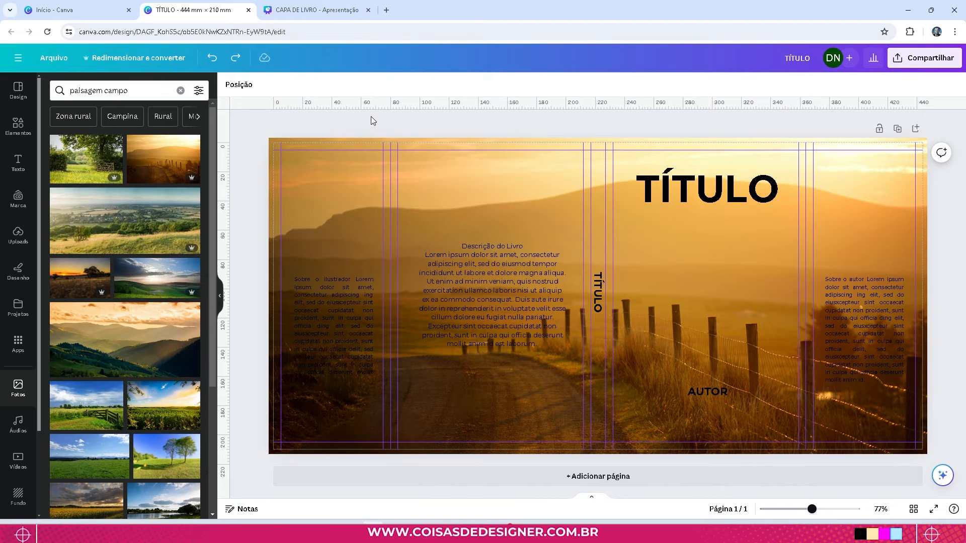
left_click_drag(371, 116, 394, 315)
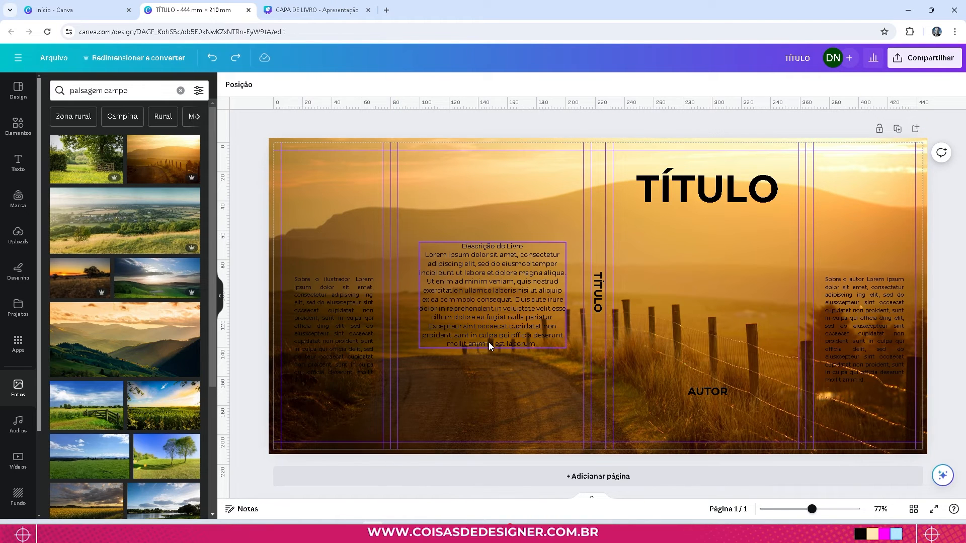
double_click(491, 176)
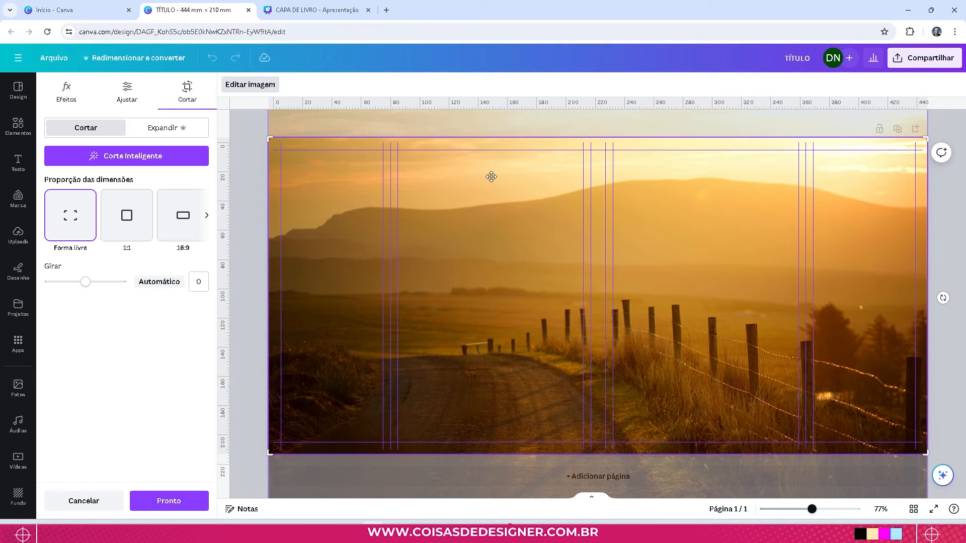
left_click_drag(493, 172, 491, 243)
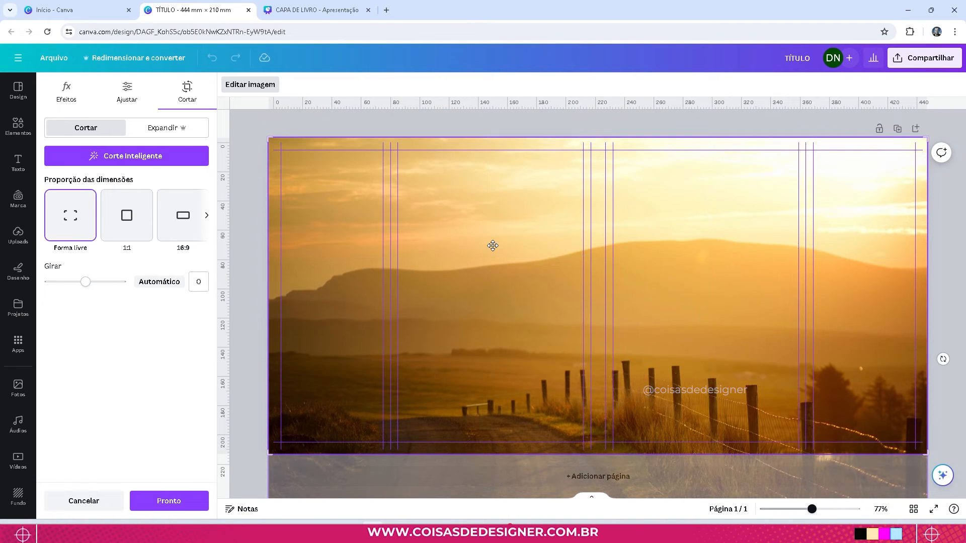
key("Return")
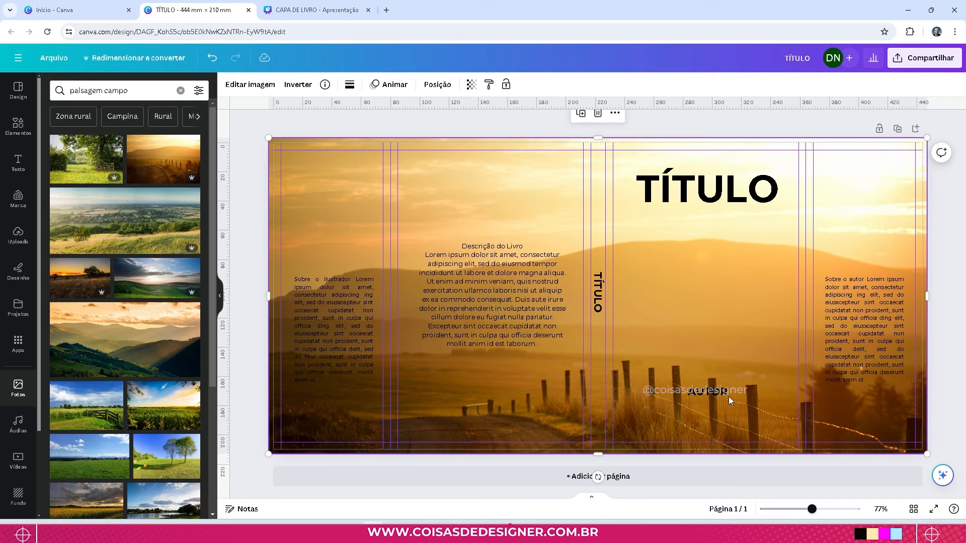
- Change the colour of the AUTOR text on the front cover to white
left_click(716, 392)
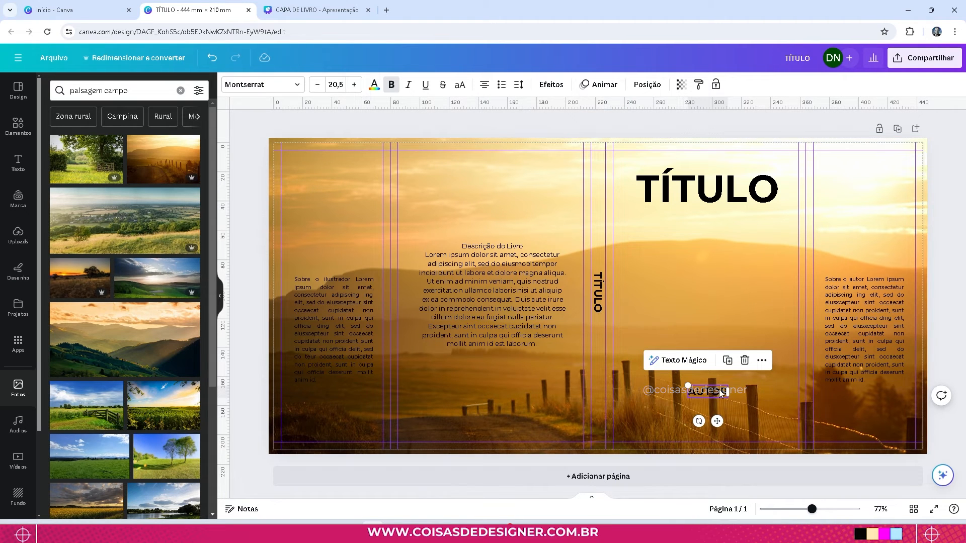
left_click(374, 84)
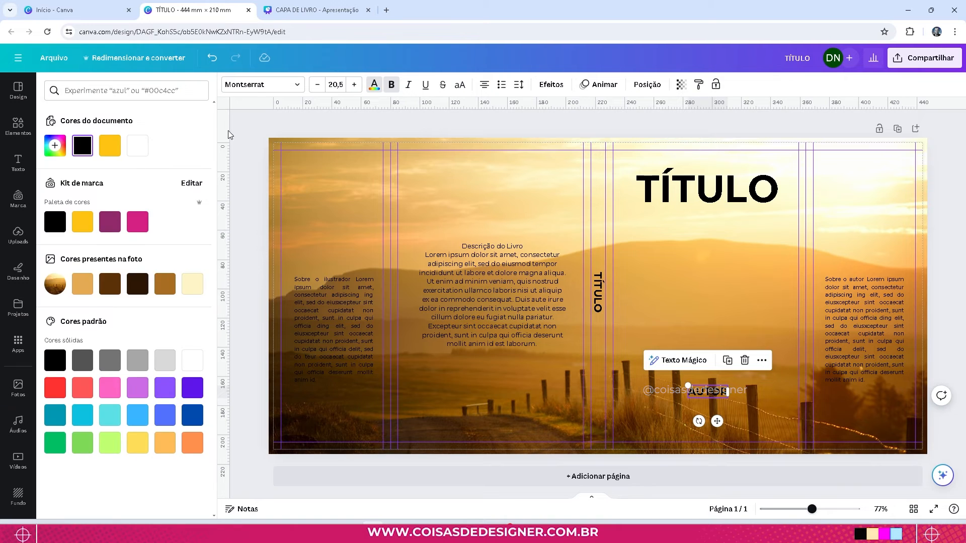
left_click(137, 146)
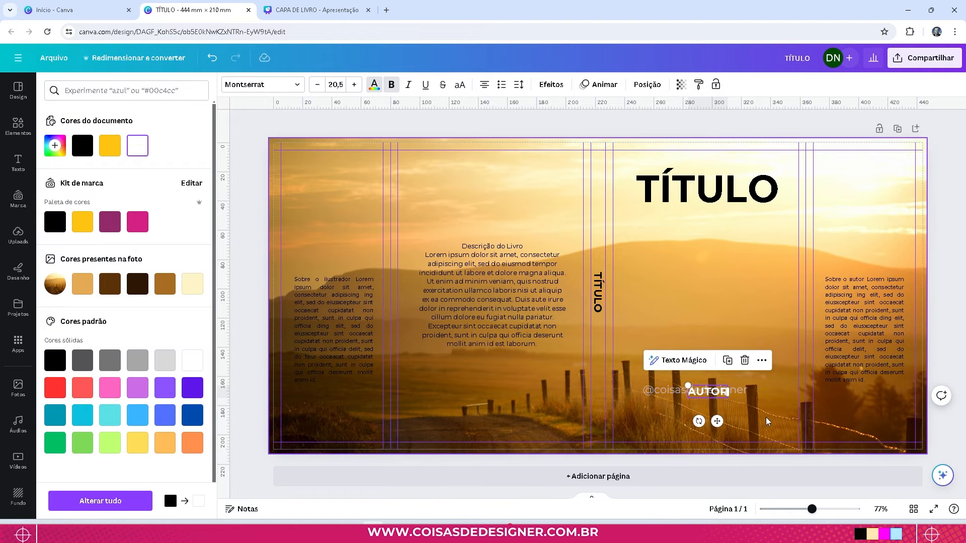
- Change both flap texts, the spine TÍTULO and the back-cover book description to white together
left_click(850, 319)
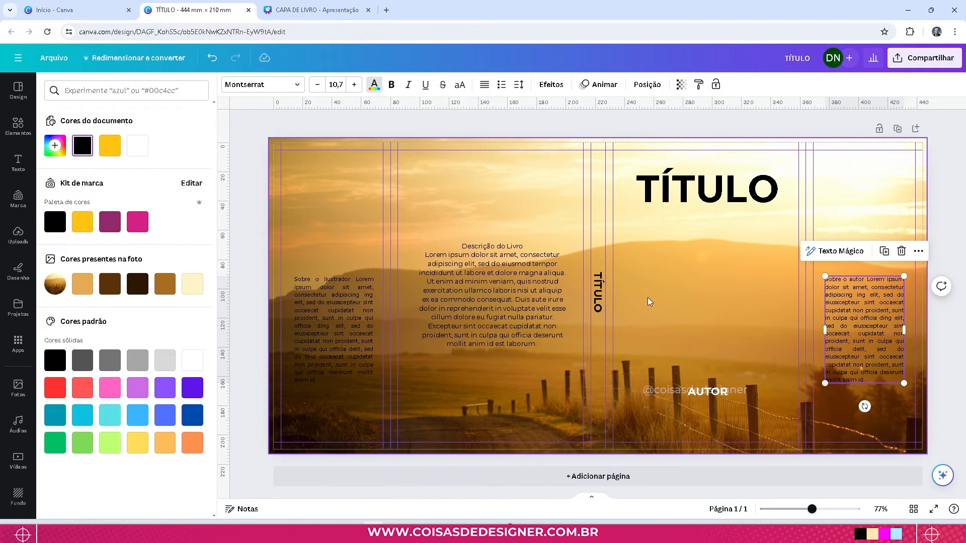
left_click(599, 287, "shift")
left_click(498, 302, "shift")
left_click(325, 319, "shift")
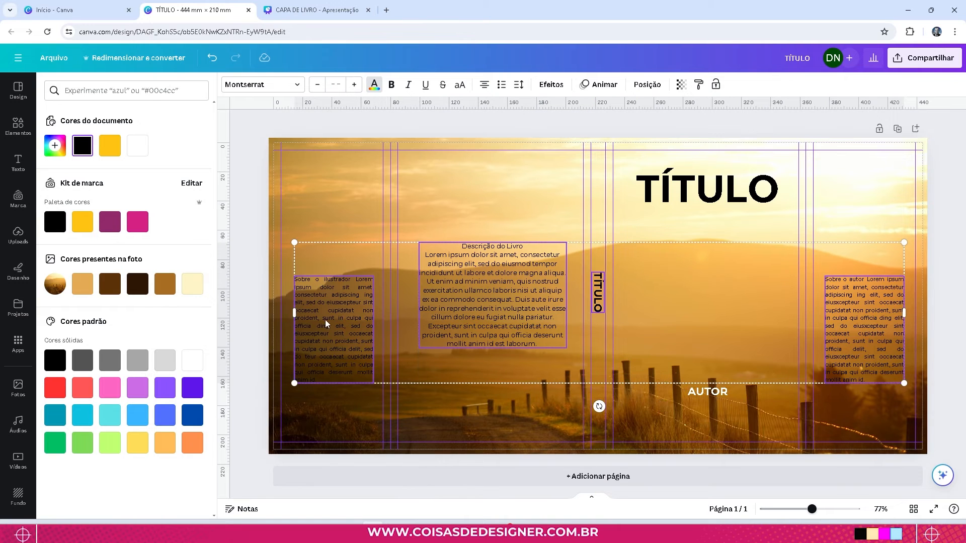
left_click(138, 145)
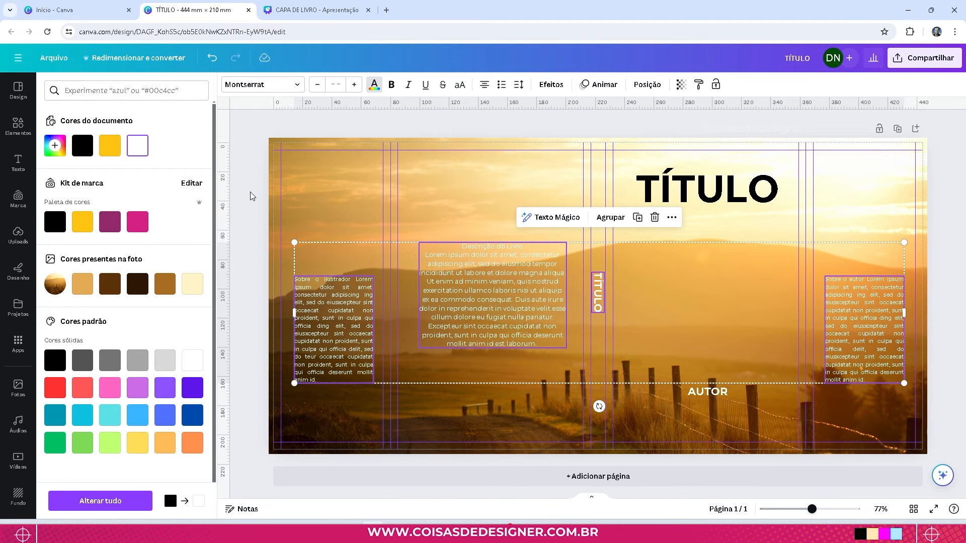
key("Escape")
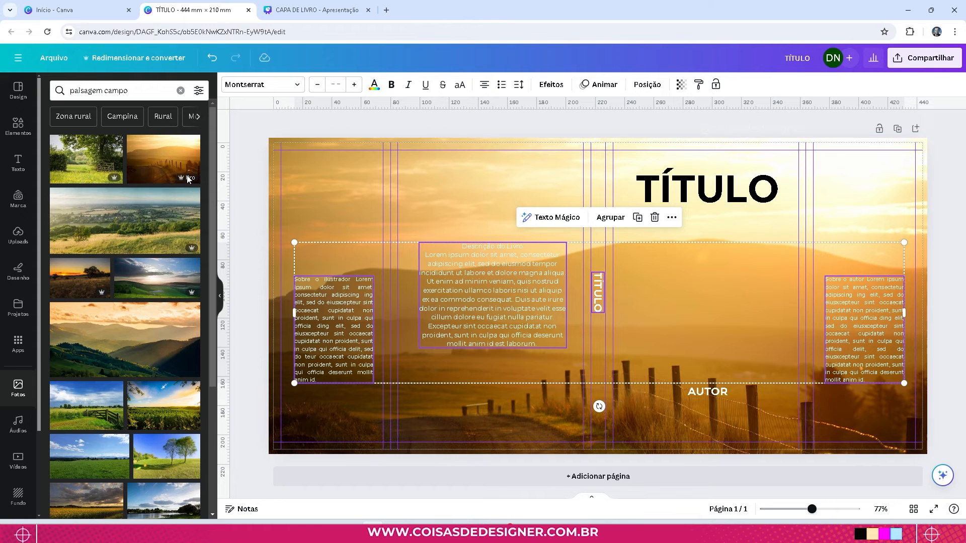
left_click(239, 141)
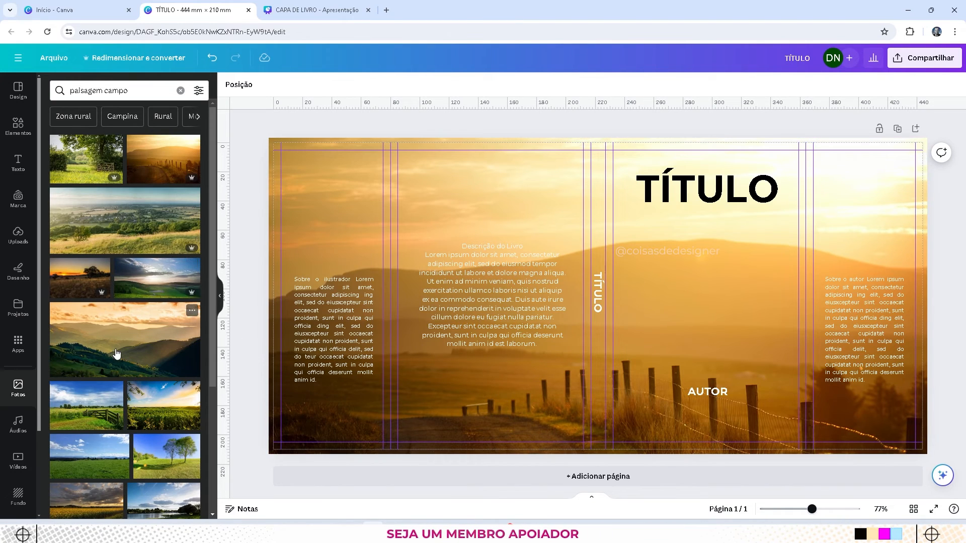
- Replace the background with the sunset photo of green hills and mountains, and send it behind all other elements
left_click_drag(116, 353, 360, 150)
left_click_drag(129, 336, 304, 156)
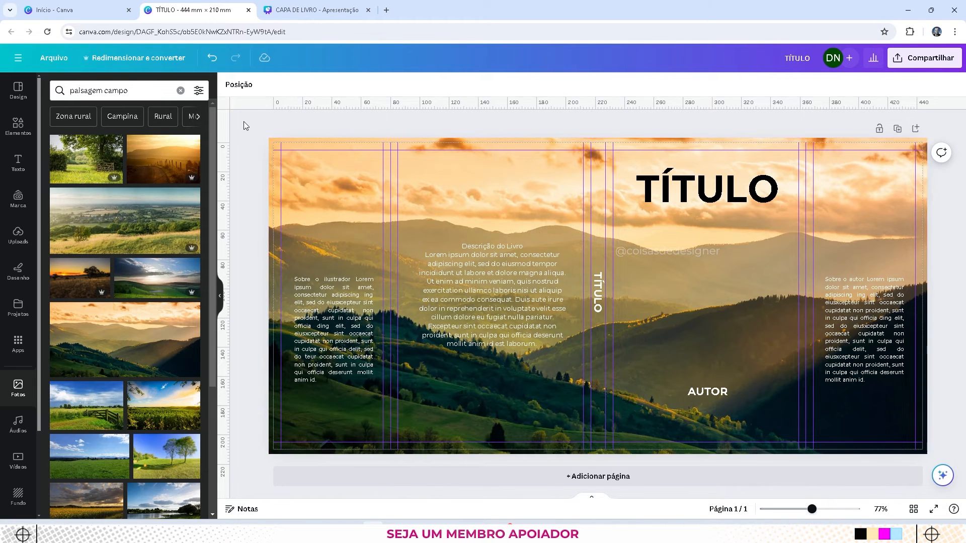
left_click(309, 141)
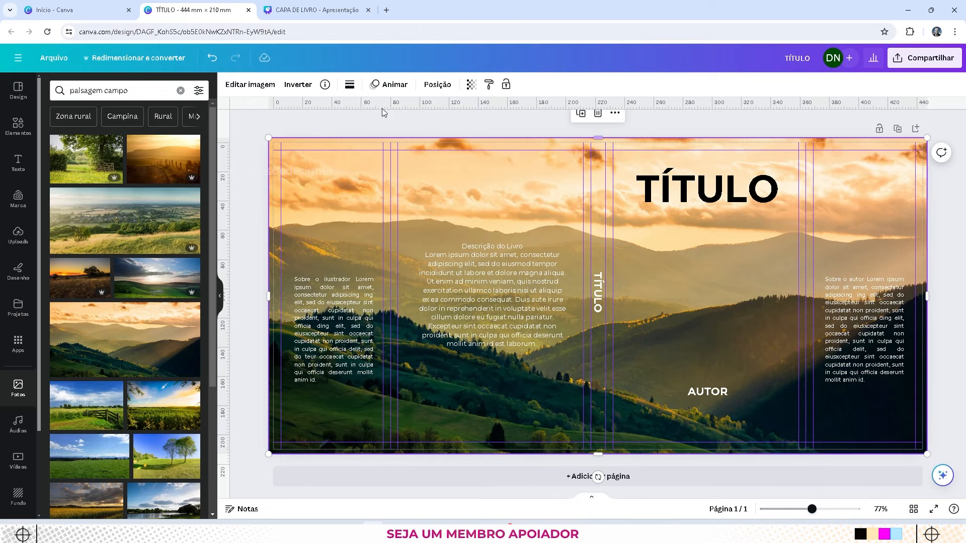
left_click(437, 84)
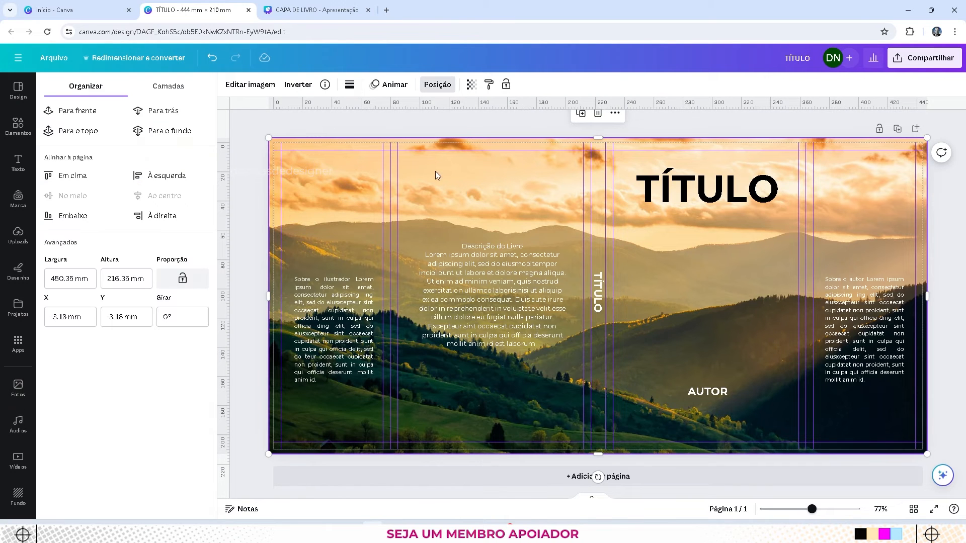
left_click(187, 132)
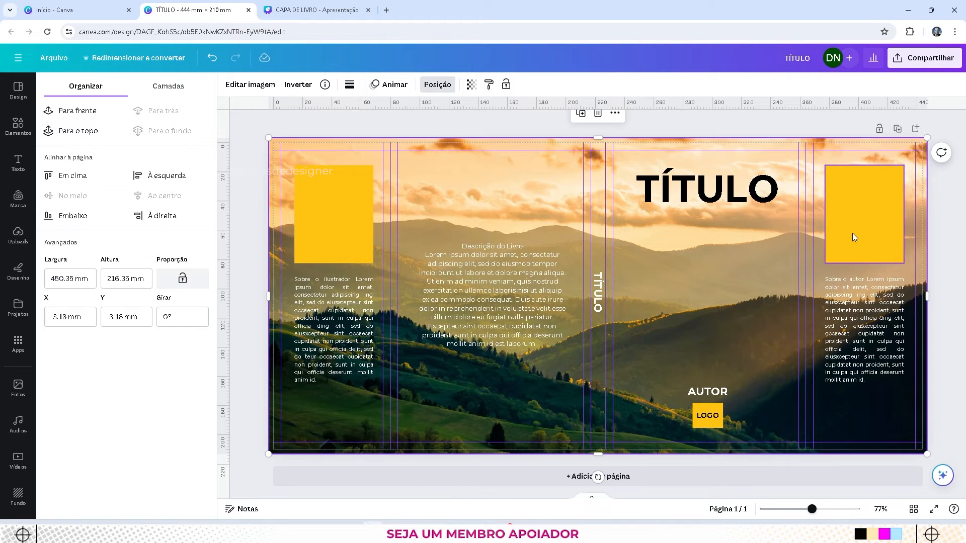
left_click(270, 127)
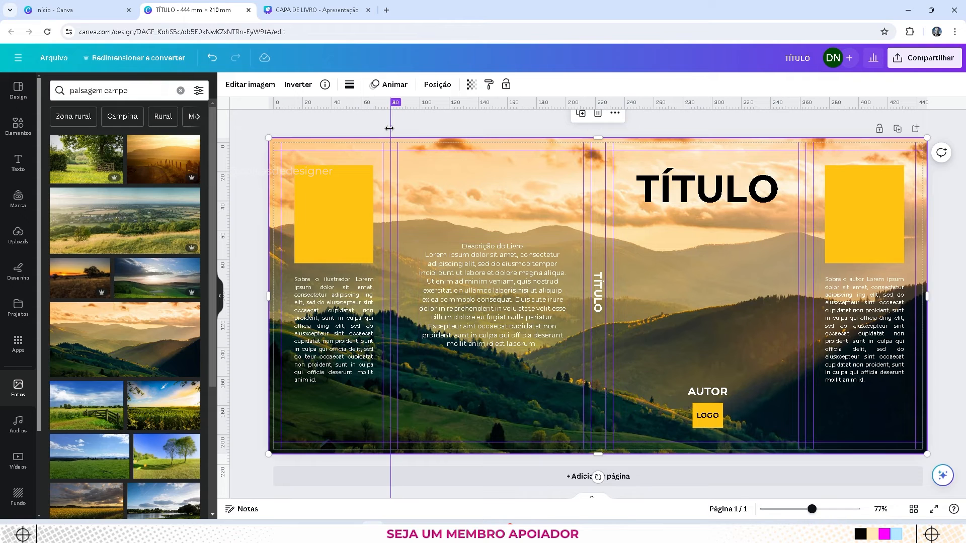
left_click(338, 117)
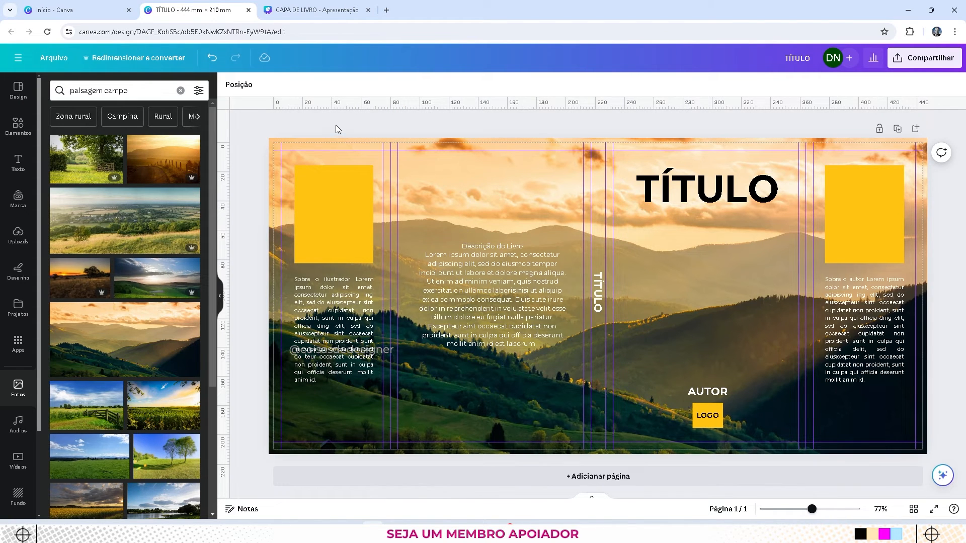
- Add a rectangle covering the whole page including the bleed, about 450 × 216 mm, and fill it with the photo's dark olive colour
key("r")
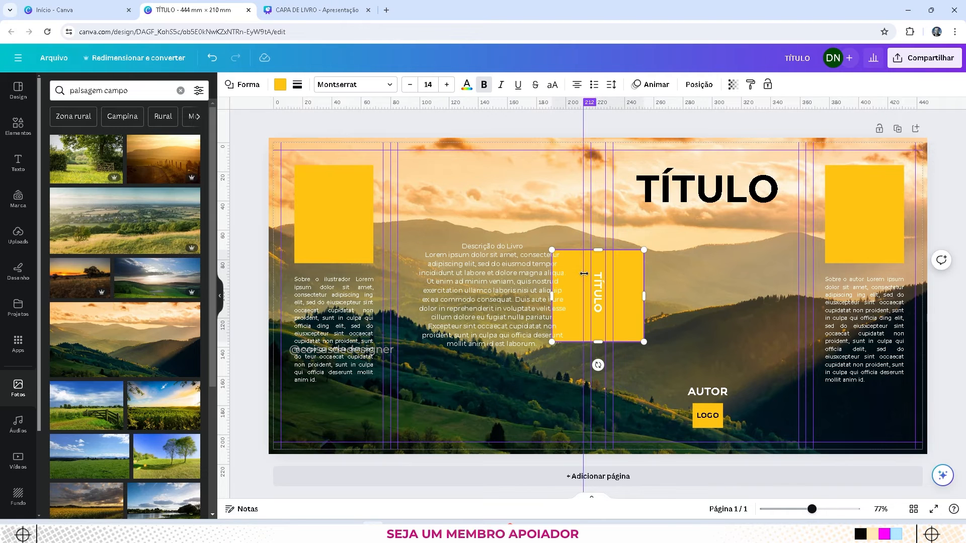
left_click_drag(602, 258, 317, 149)
left_click_drag(360, 230, 927, 454)
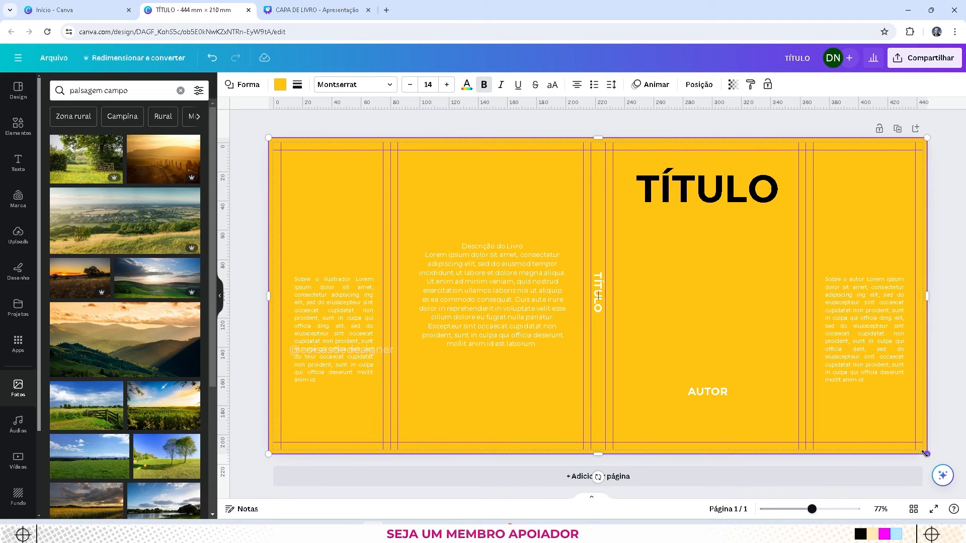
left_click(280, 86)
left_click(138, 284)
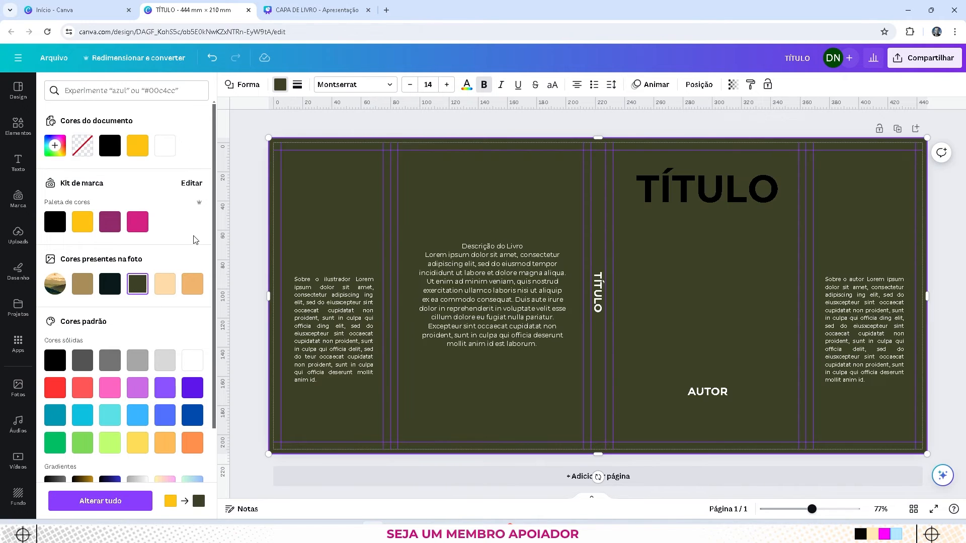
- Set the transparency of the full-page olive rectangle to 70
left_click(733, 84)
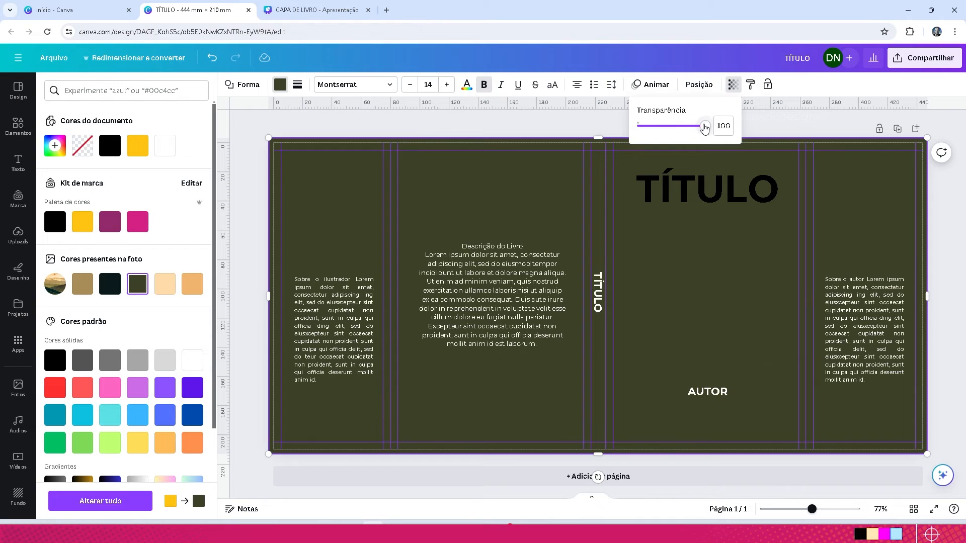
mouse_move(704, 127)
left_mouse_down()
mouse_move(674, 129)
mouse_move(686, 129)
left_mouse_up()
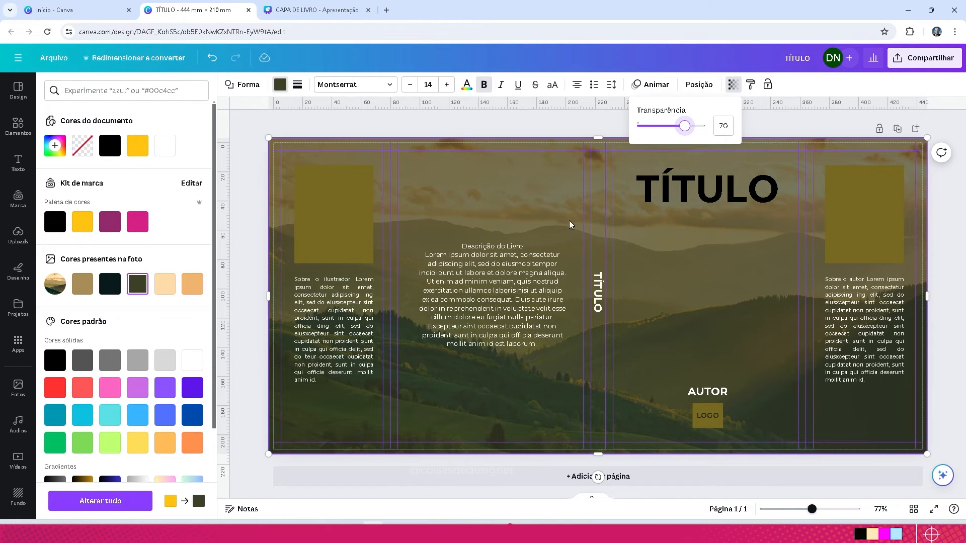
left_click(494, 126)
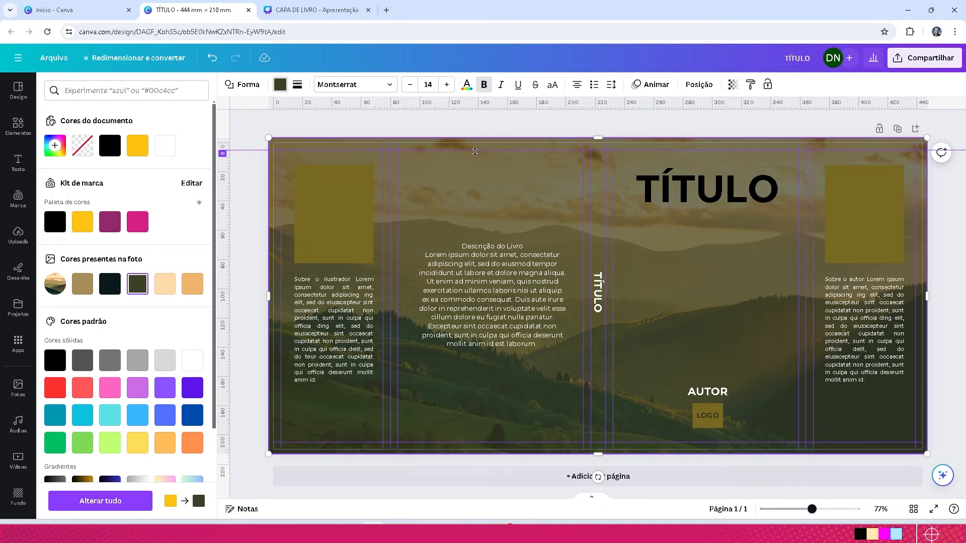
- Send the semi-transparent full-page rectangle to the very back of the layer order
left_click(529, 172)
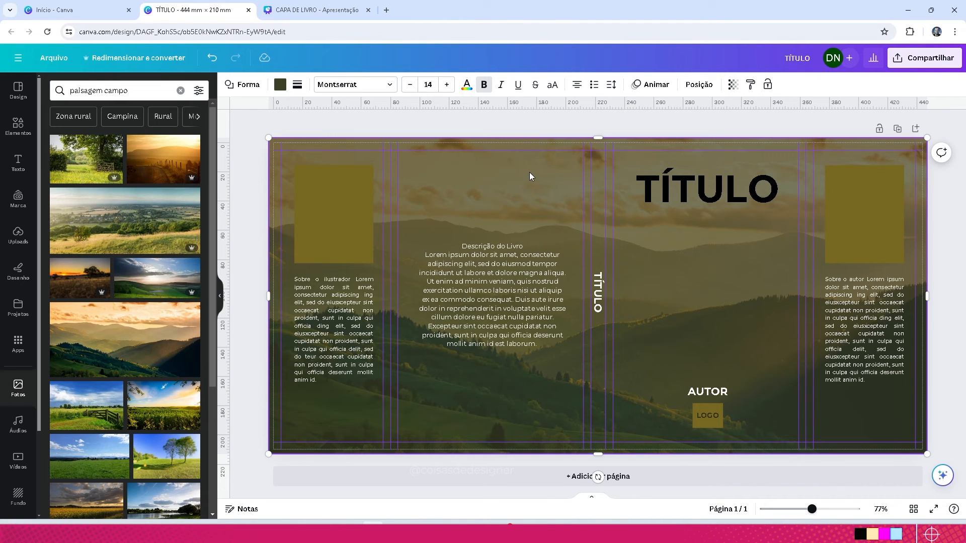
left_click(698, 84)
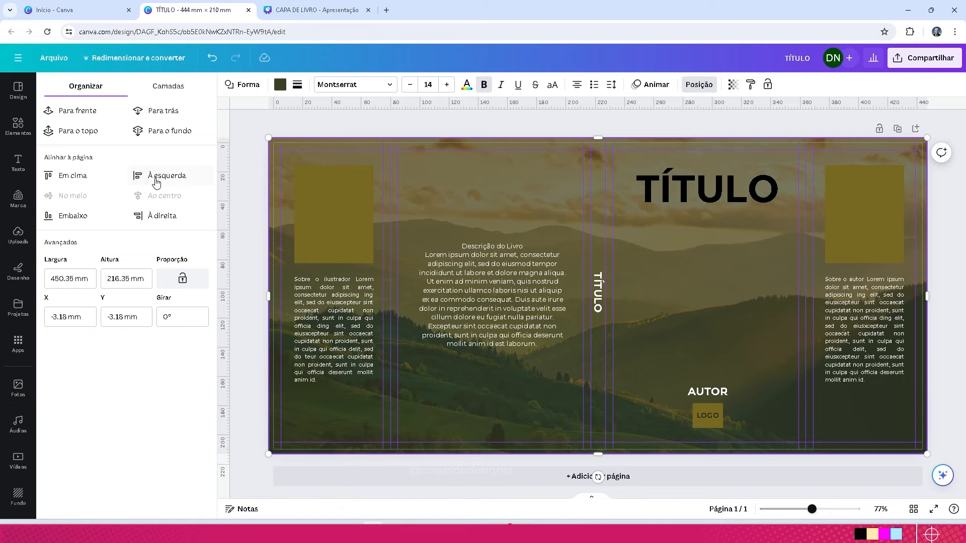
left_click(171, 130)
left_click(432, 143)
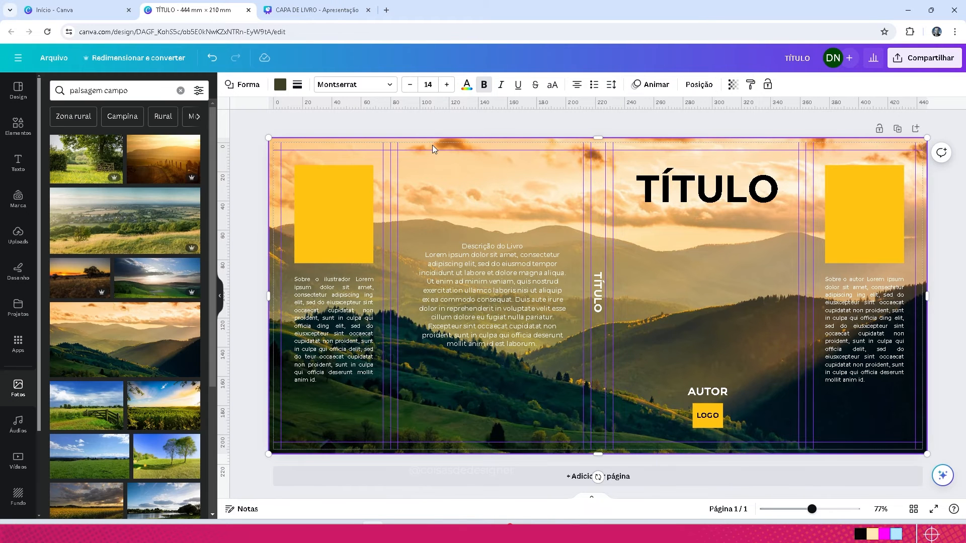
left_click(384, 125)
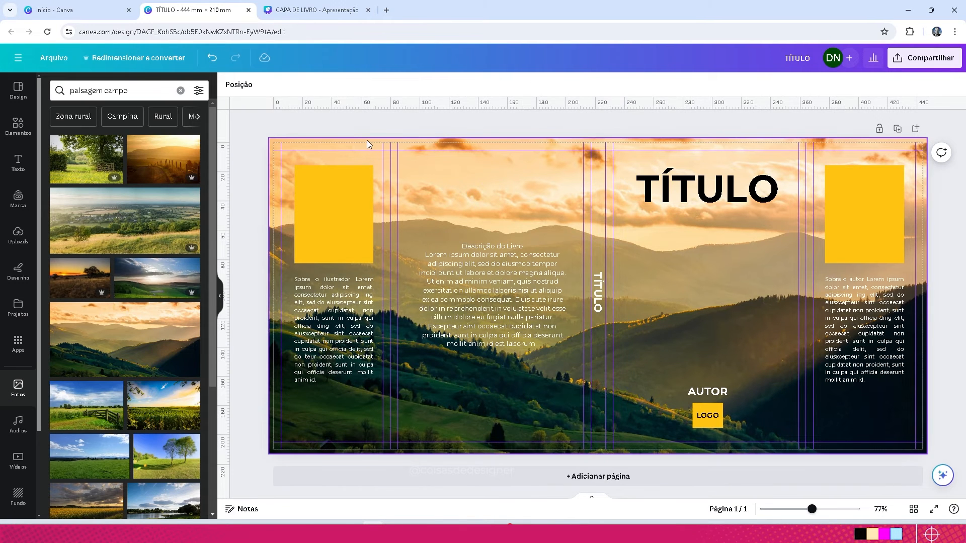
- Send the mountain background photo to the very back, so the colour overlay lies above it and below the other elements
left_click(367, 141)
left_click(437, 84)
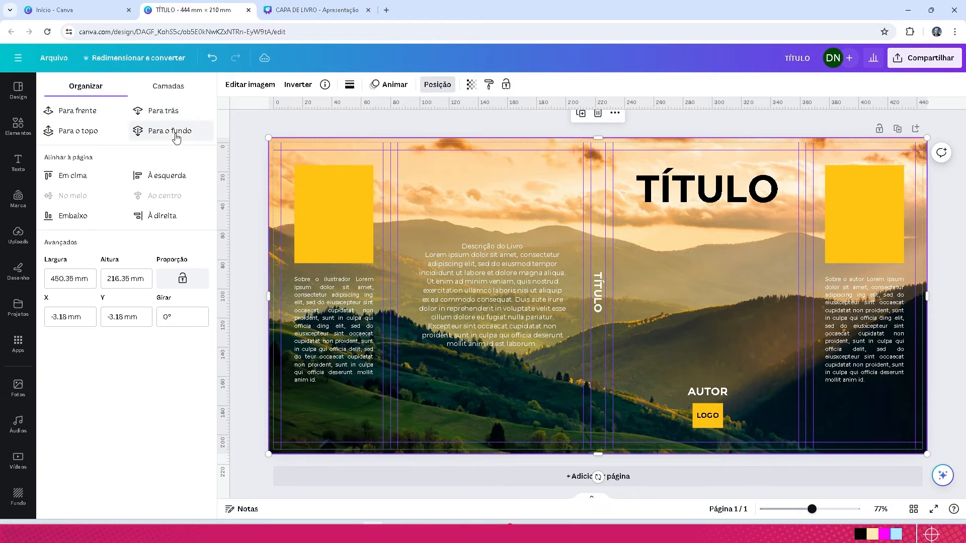
left_click(171, 131)
left_click(366, 117)
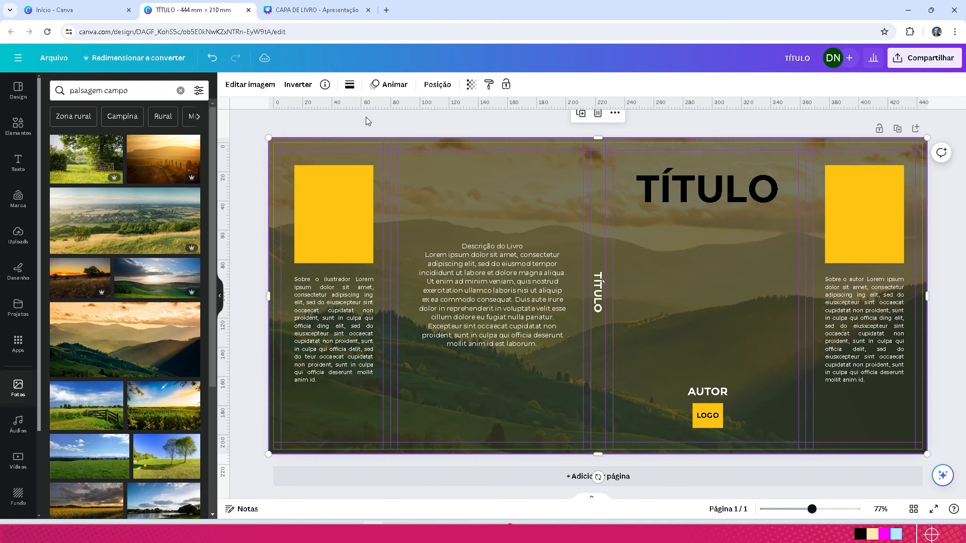
left_click(440, 121)
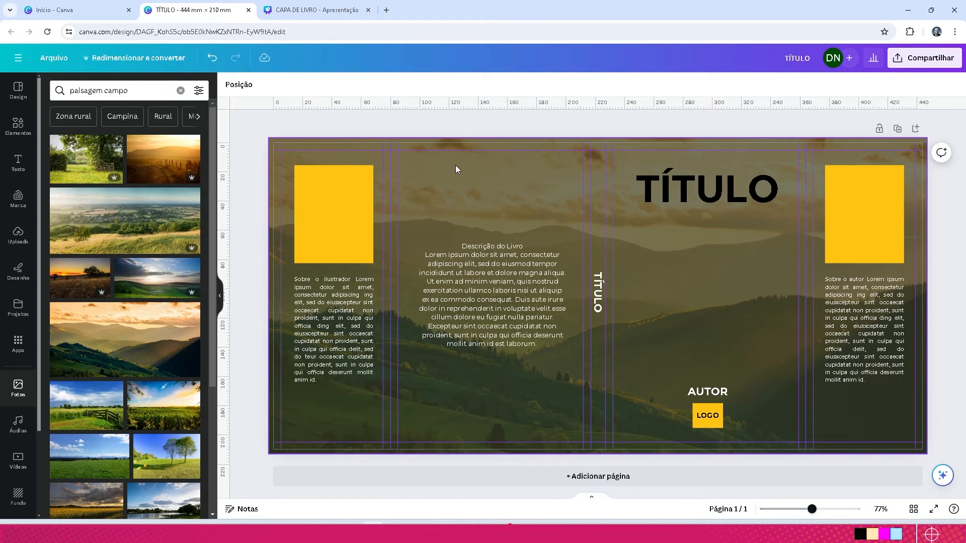
- Change the full-page overlay's fill to a custom dark orange-brown solid colour
left_click(455, 165)
left_click(280, 85)
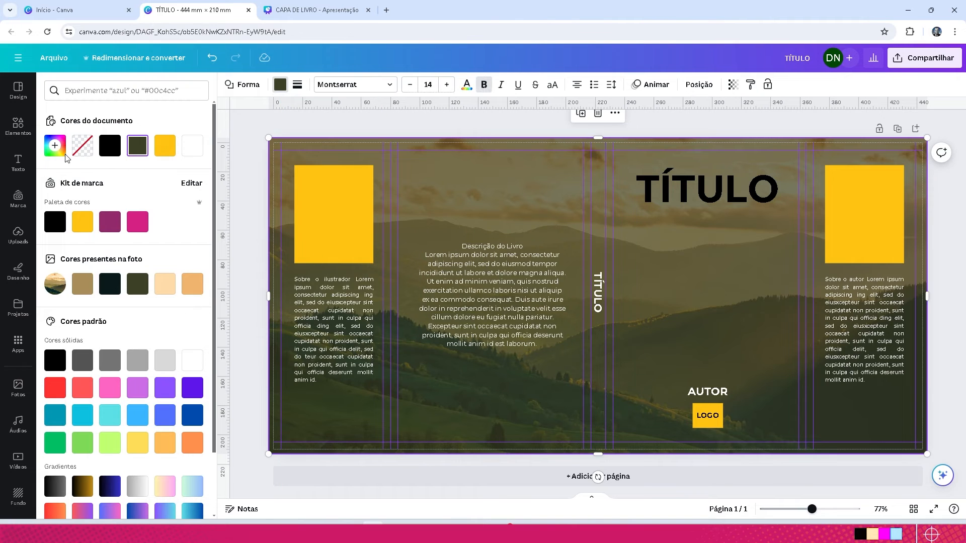
left_click(55, 146)
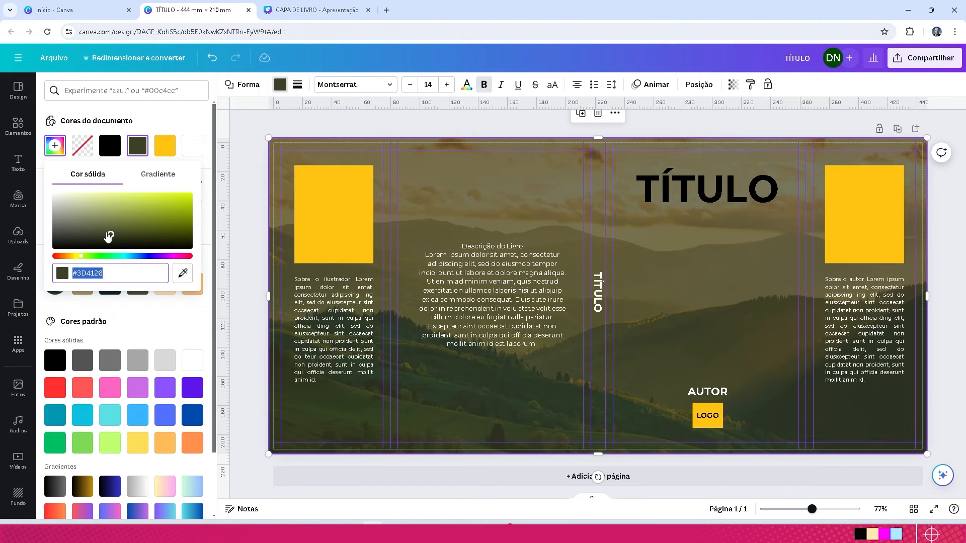
left_click(68, 256)
mouse_move(155, 232)
left_mouse_down()
mouse_move(162, 222)
mouse_move(170, 227)
left_mouse_up()
key("Escape")
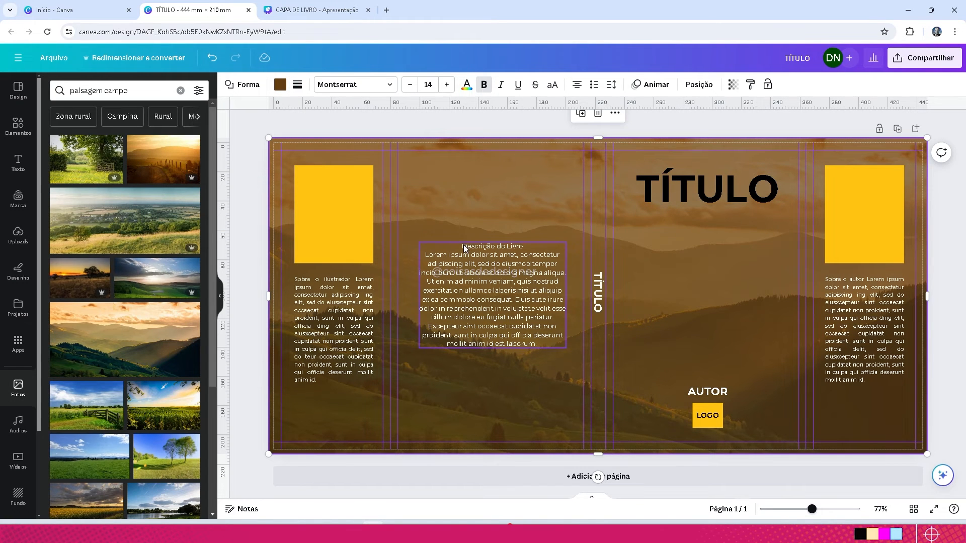
- Change the colour of the large TÍTULO text on the front cover to white
left_click(677, 176)
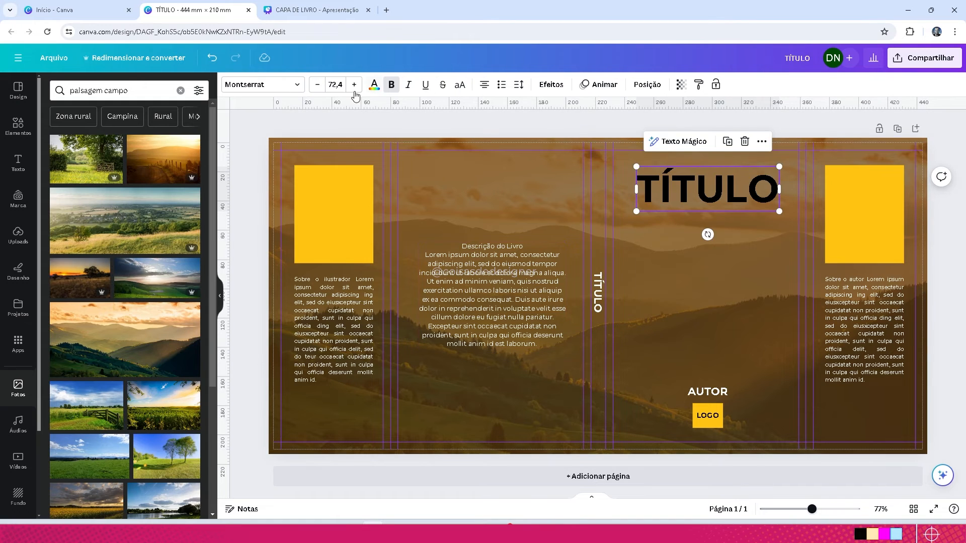
left_click(374, 84)
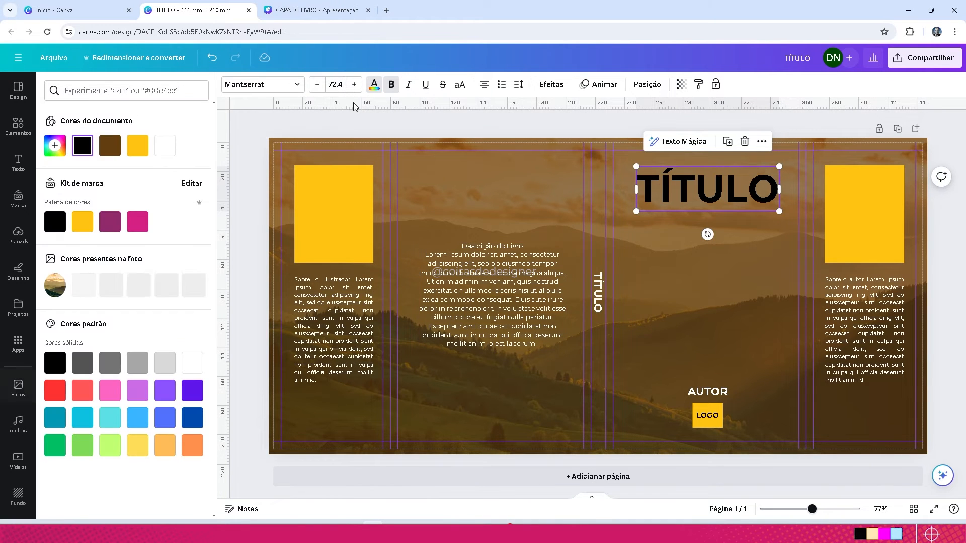
left_click(165, 146)
key("Escape")
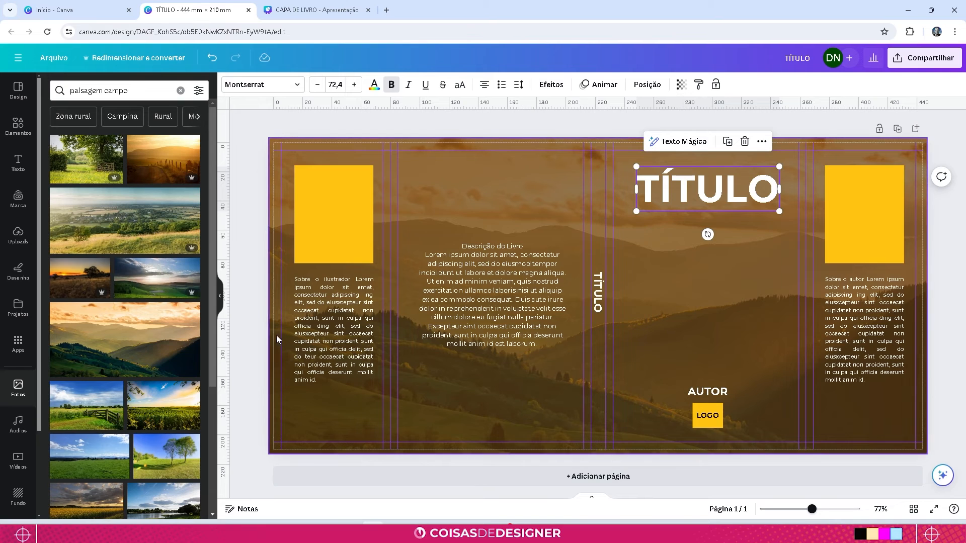
left_click(952, 253)
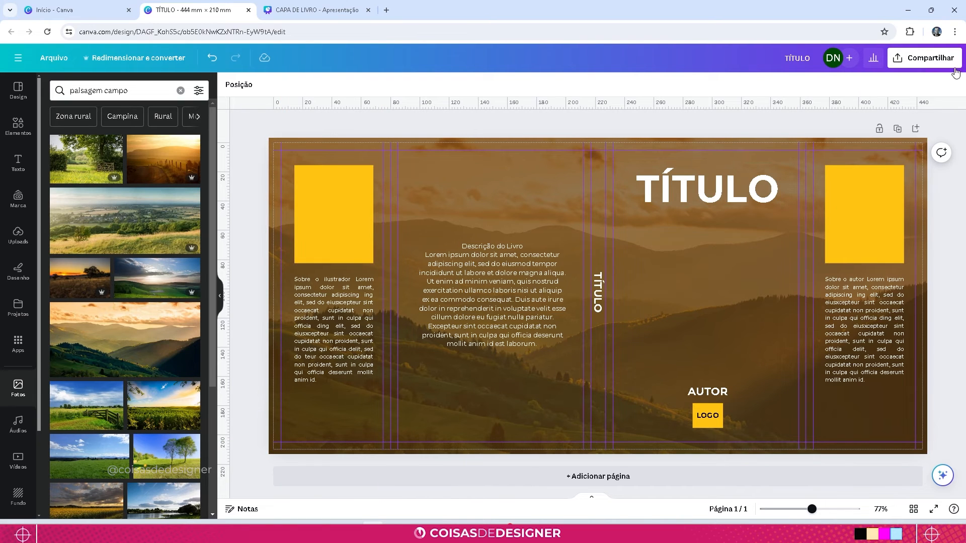
- Download the cover as a print PDF with crop marks and bleed in the CMYK colour profile, saving it as TÍTULO.pdf
left_click(926, 59)
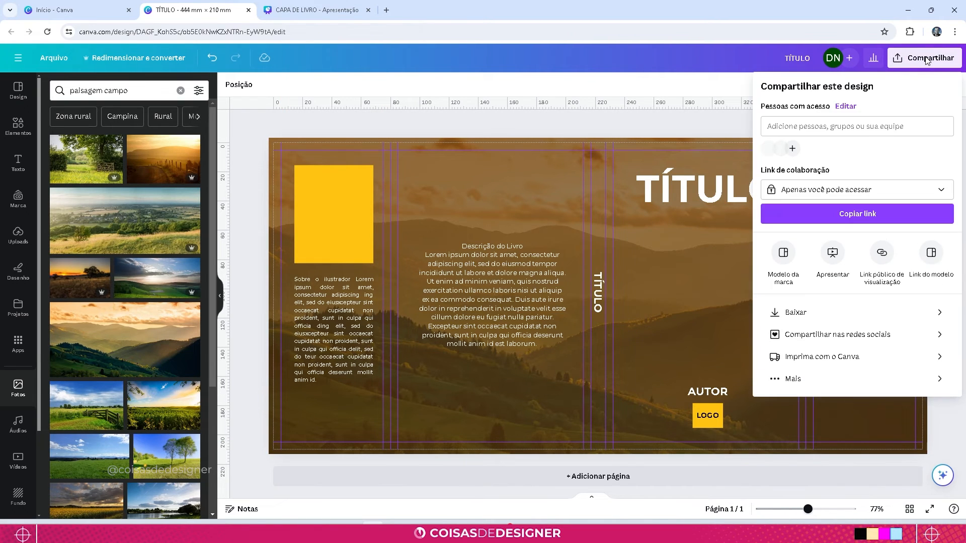
left_click(799, 316)
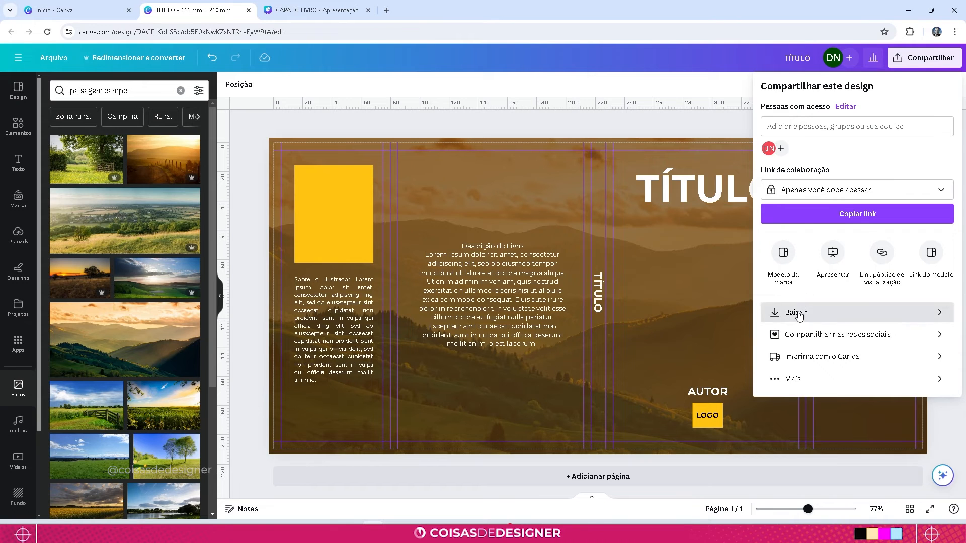
left_click(861, 133)
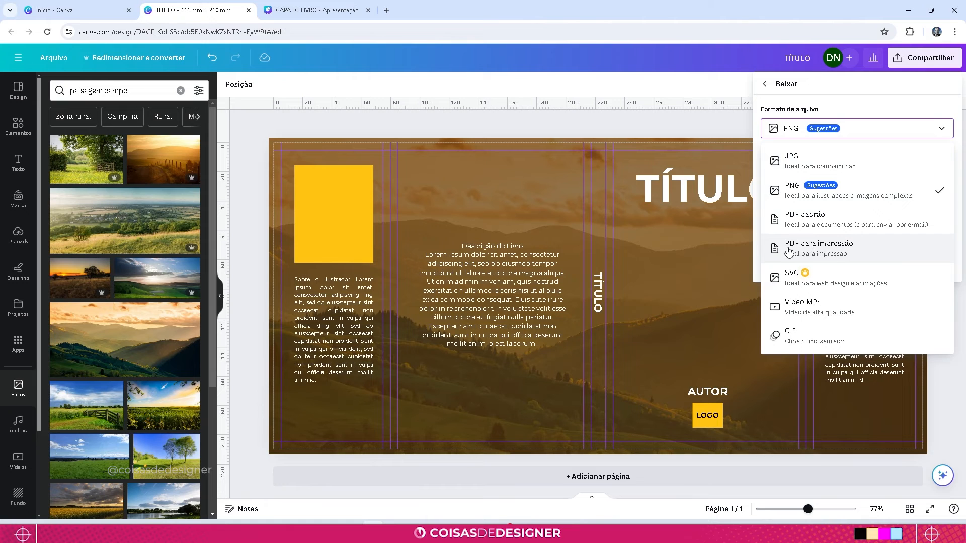
left_click(824, 246)
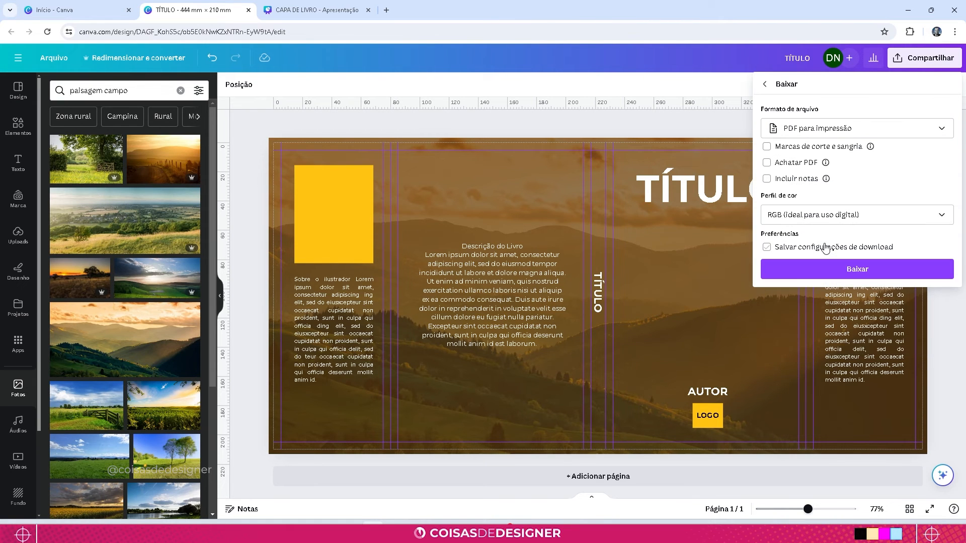
left_click(820, 219)
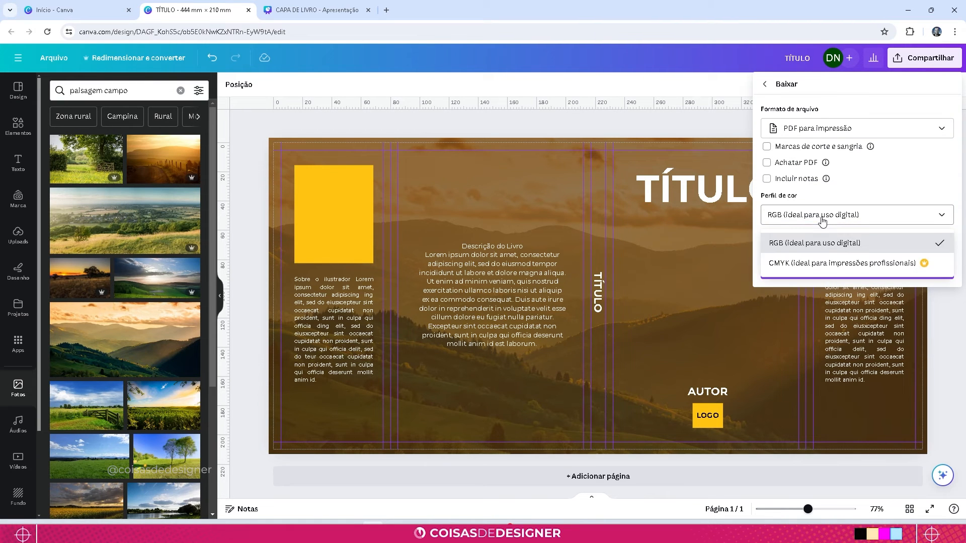
left_click(822, 263)
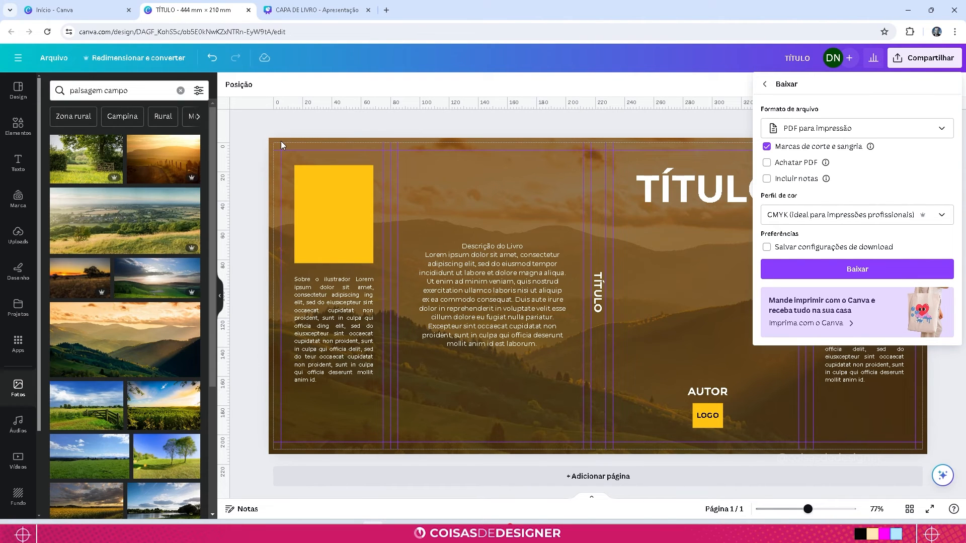
left_click(856, 270)
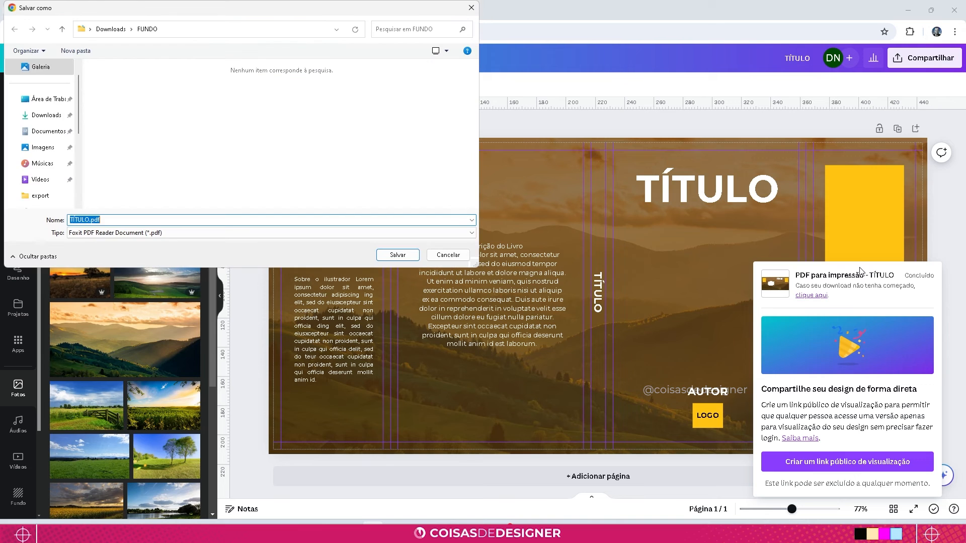
left_click(391, 254)
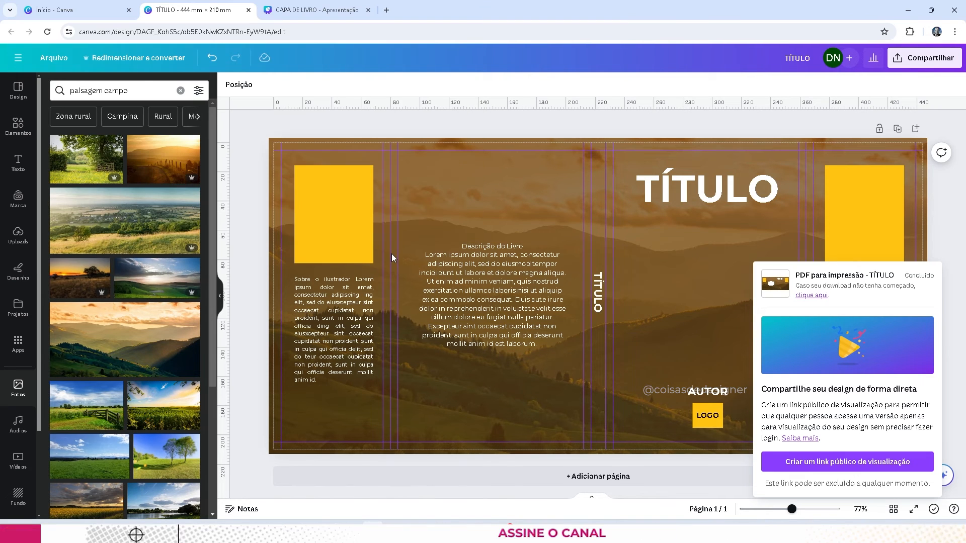
- Open the exported TÍTULO.pdf and examine the back-cover text, title, spine, photo and crop marks up close
left_click(825, 56)
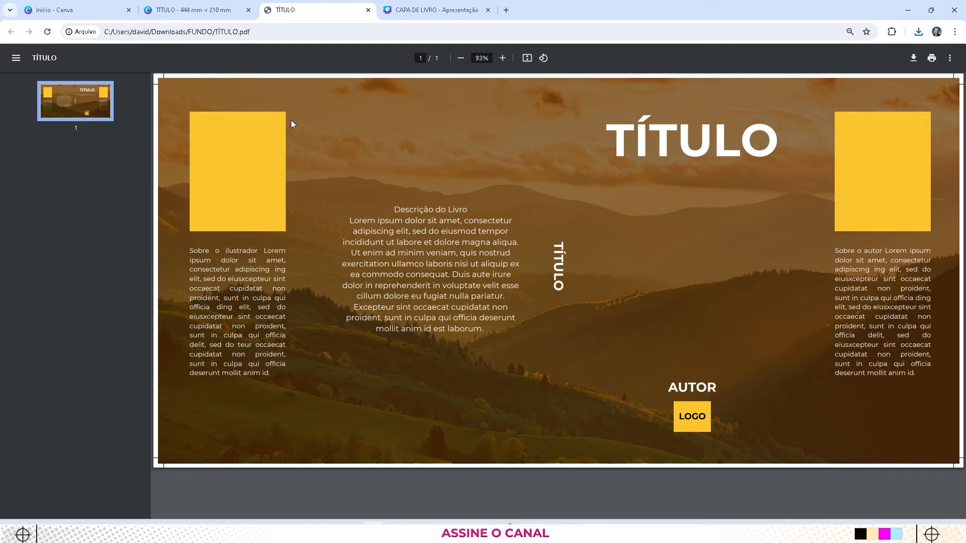
key("alt")
scroll(521, 218, "up", 5, "ctrl")
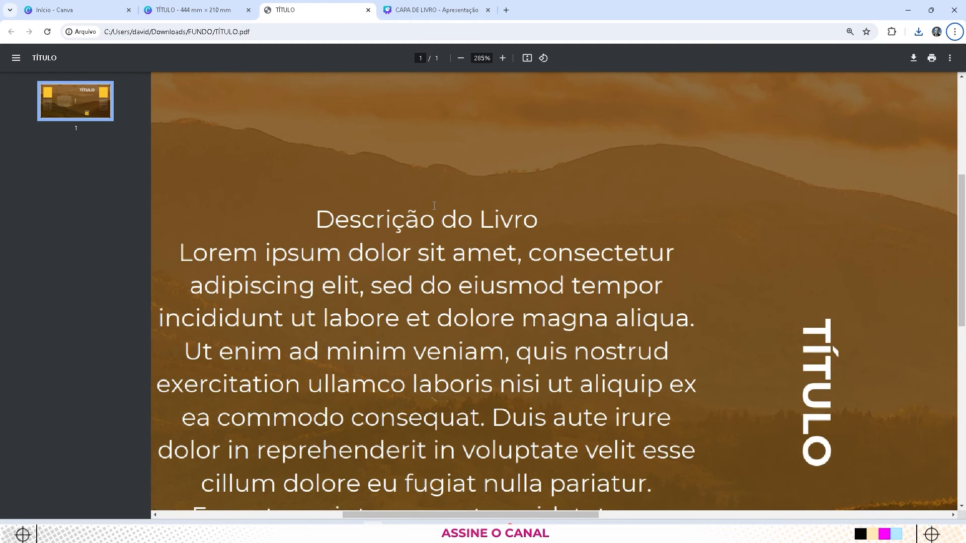
scroll(434, 206, "down", 8, "ctrl")
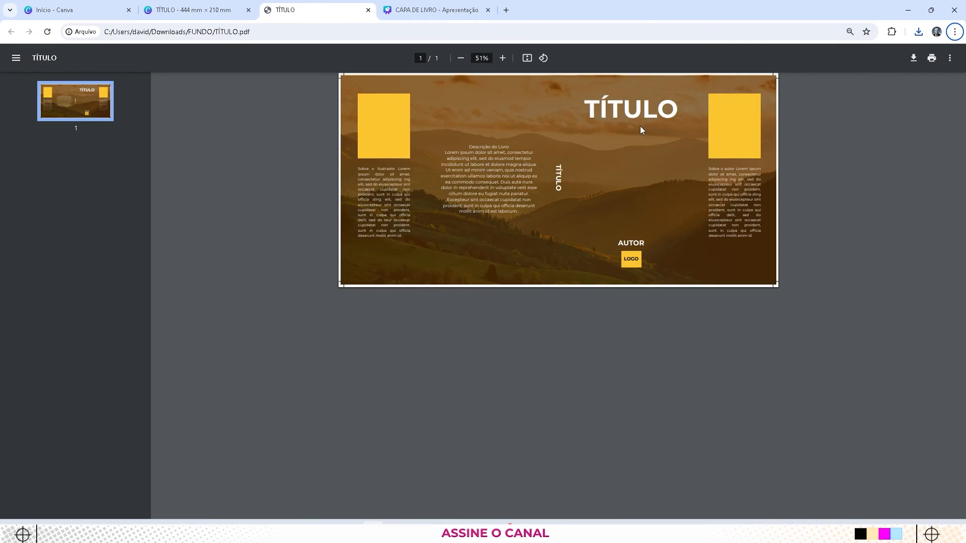
scroll(640, 127, "up", 4, "ctrl")
scroll(635, 110, "up", 4, "ctrl")
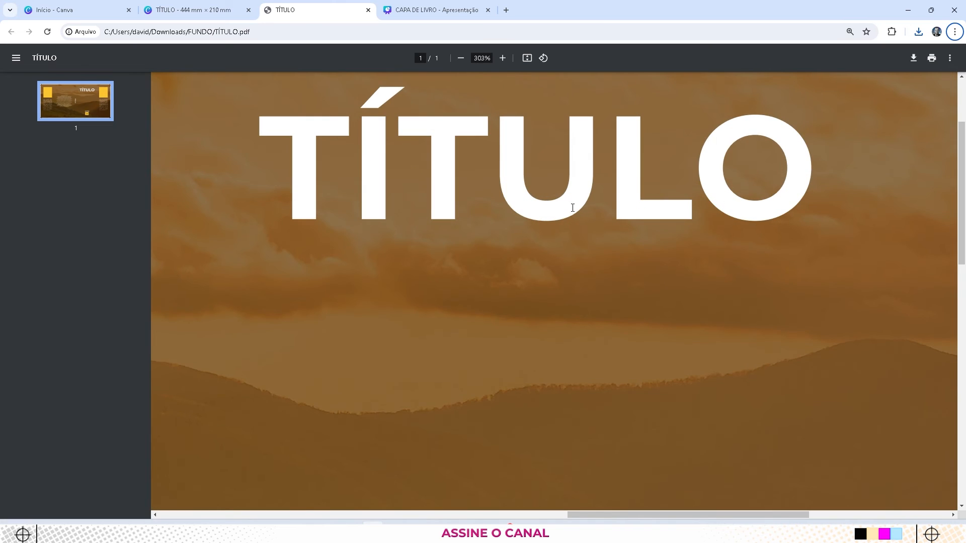
scroll(572, 207, "down", 6, "ctrl")
scroll(452, 318, "up", 3, "ctrl")
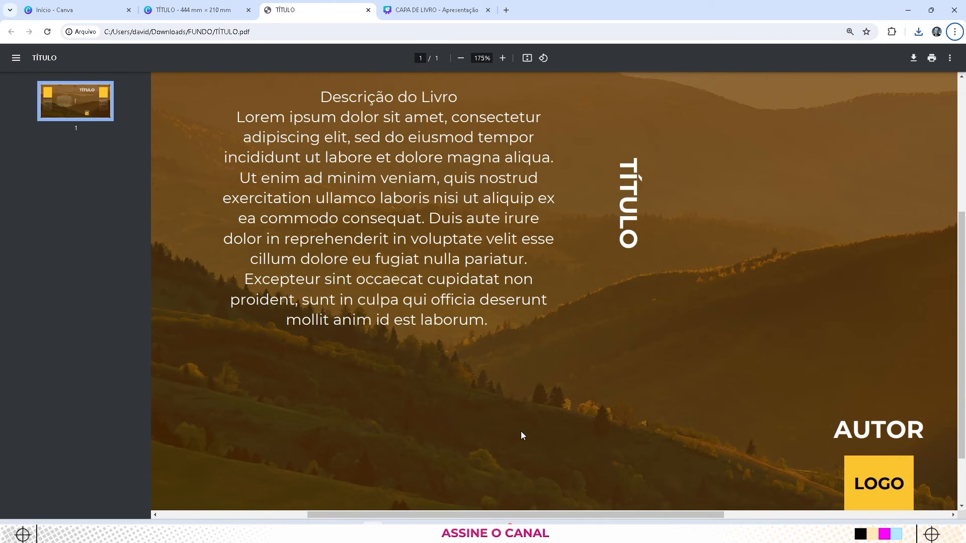
scroll(521, 432, "up", 4, "ctrl")
scroll(568, 392, "down", 10, "ctrl")
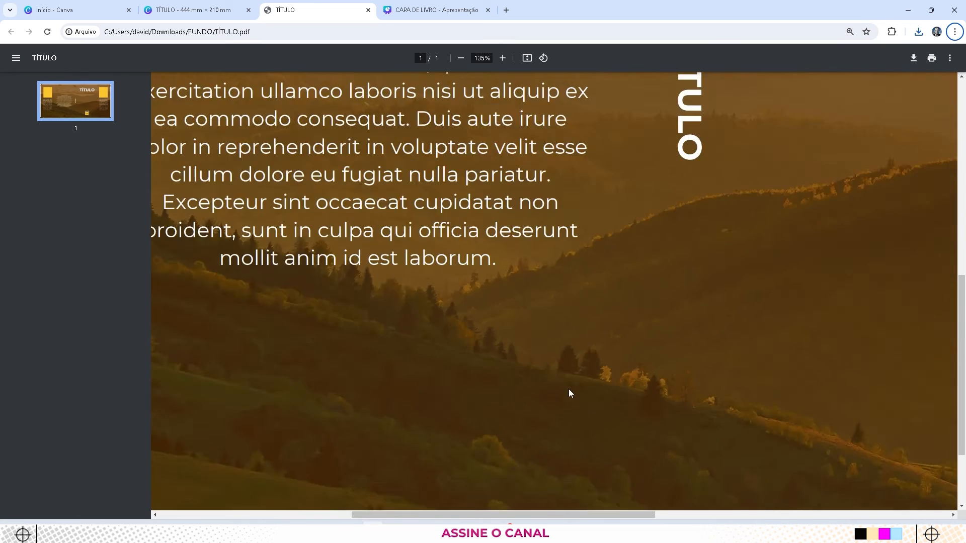
scroll(537, 104, "up", 2, "ctrl")
scroll(537, 101, "up", 3, "ctrl")
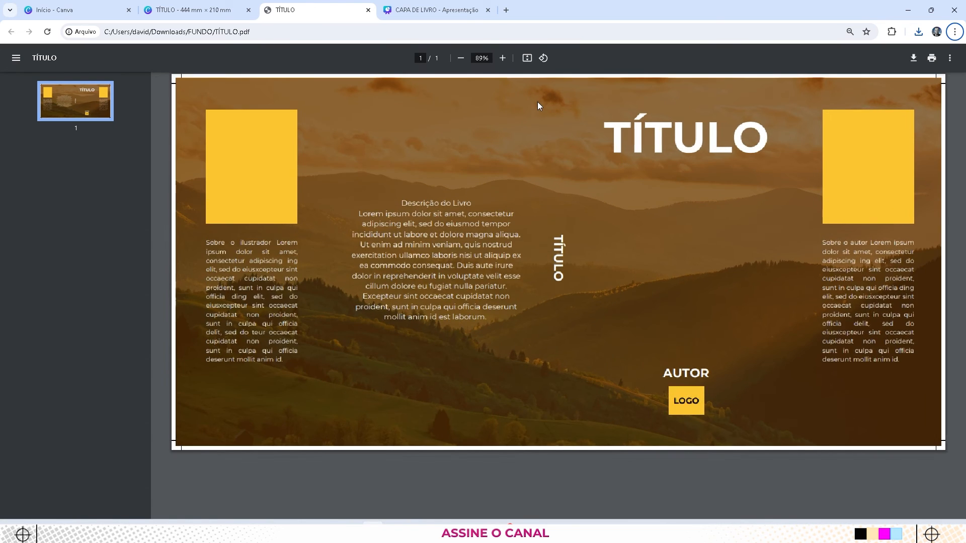
scroll(537, 101, "down", 2, "ctrl")
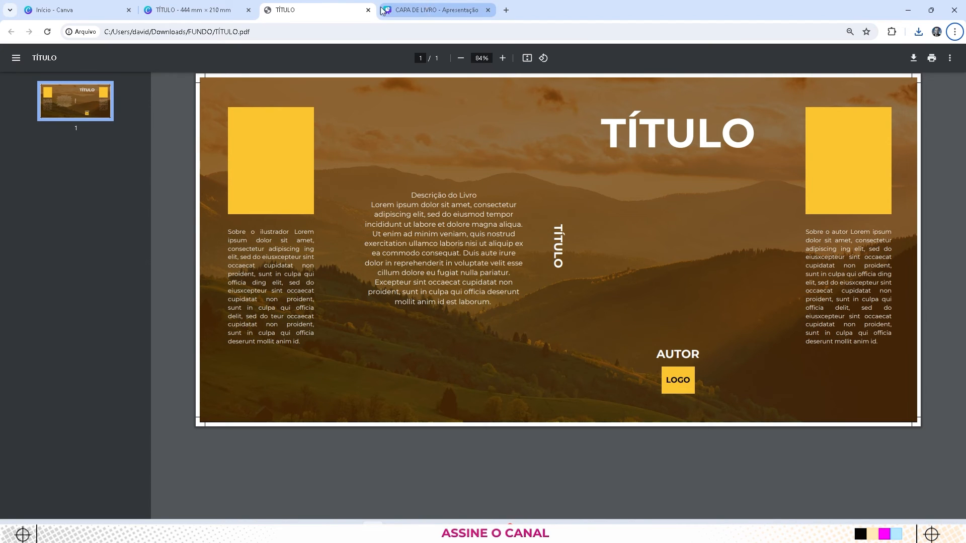
- Dismiss the download notice in the TÍTULO cover design and switch to the CAPA DE LIVRO presentation
left_click(193, 10)
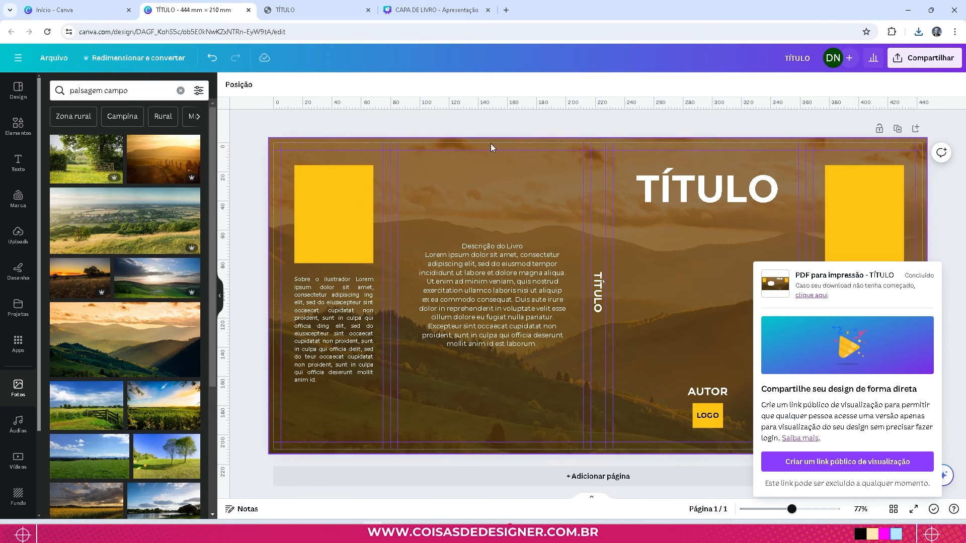
left_click(473, 119)
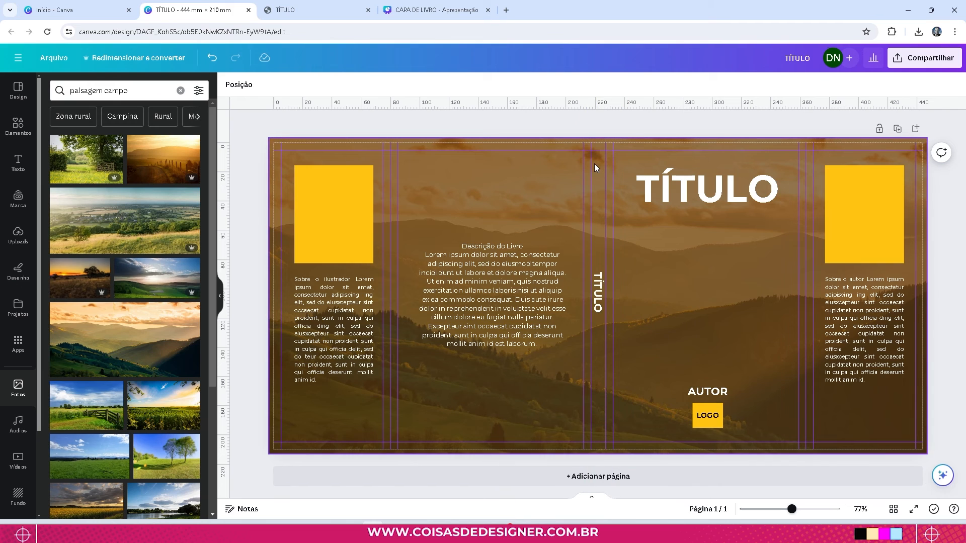
left_click(431, 10)
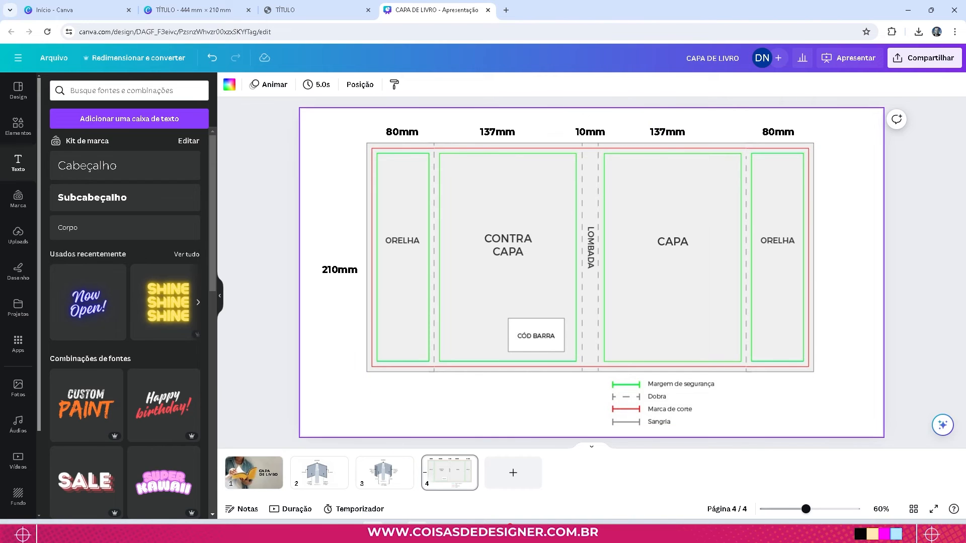
- Calculate the width of a cover without flaps in the calculator as 137 × 2 + 10
left_click(350, 532)
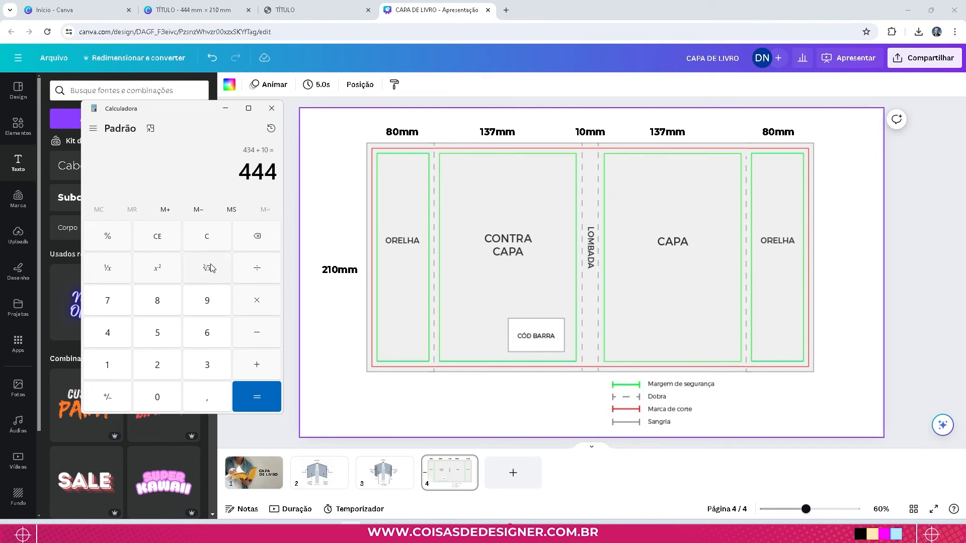
left_click(214, 238)
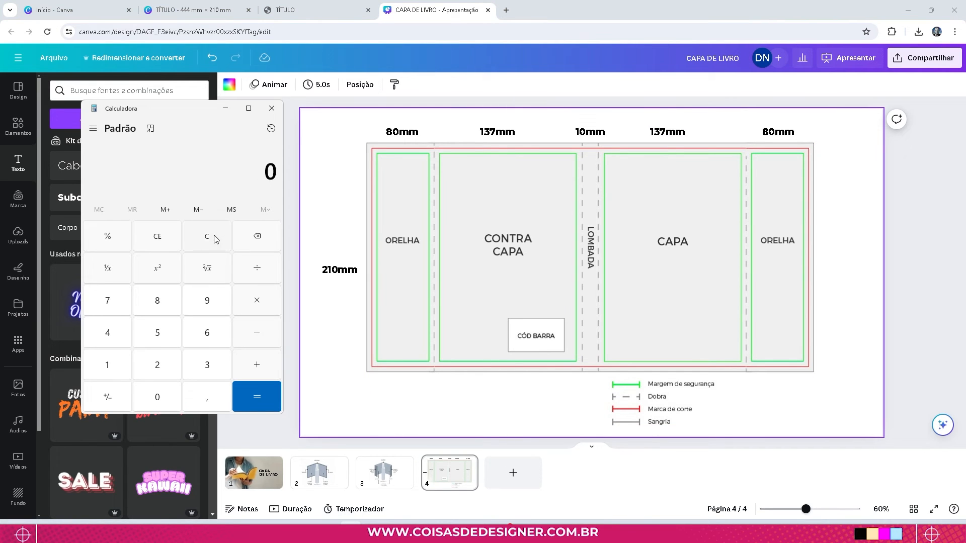
left_click(116, 365)
left_click(203, 362)
left_click(119, 303)
left_click(265, 304)
left_click(149, 368)
left_click(258, 366)
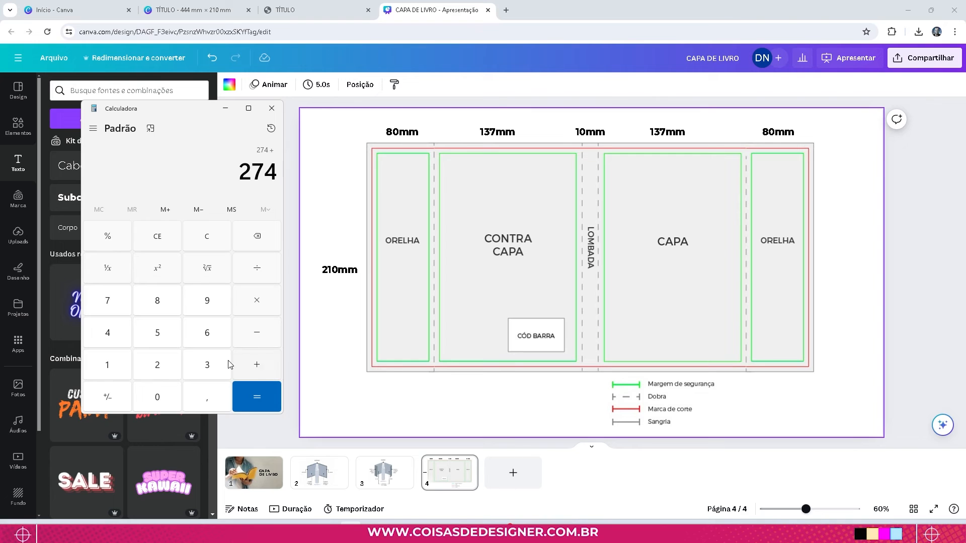
left_click(107, 368)
left_click(157, 397)
left_click(259, 400)
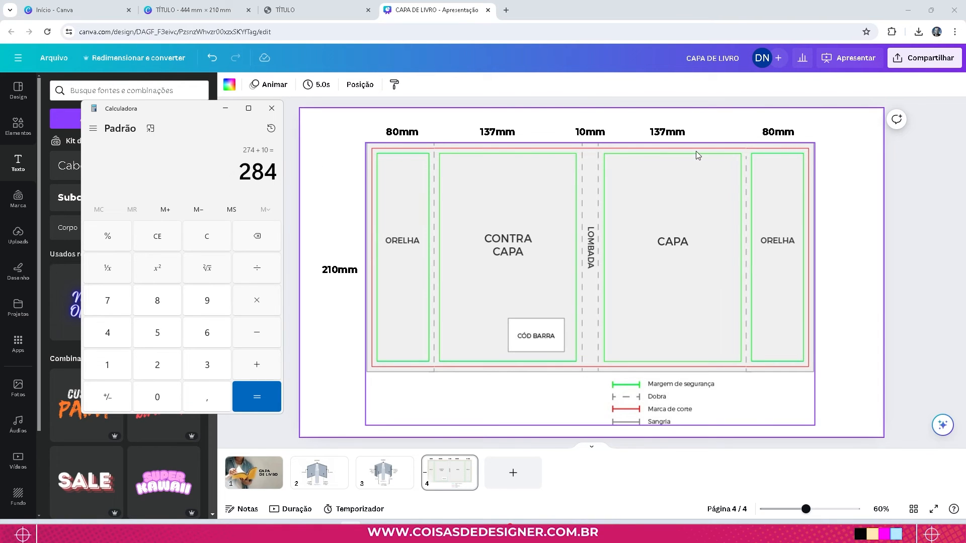
- Create a new custom-size design 284 mm wide and 210 mm high from the Canva home page
left_click(206, 12)
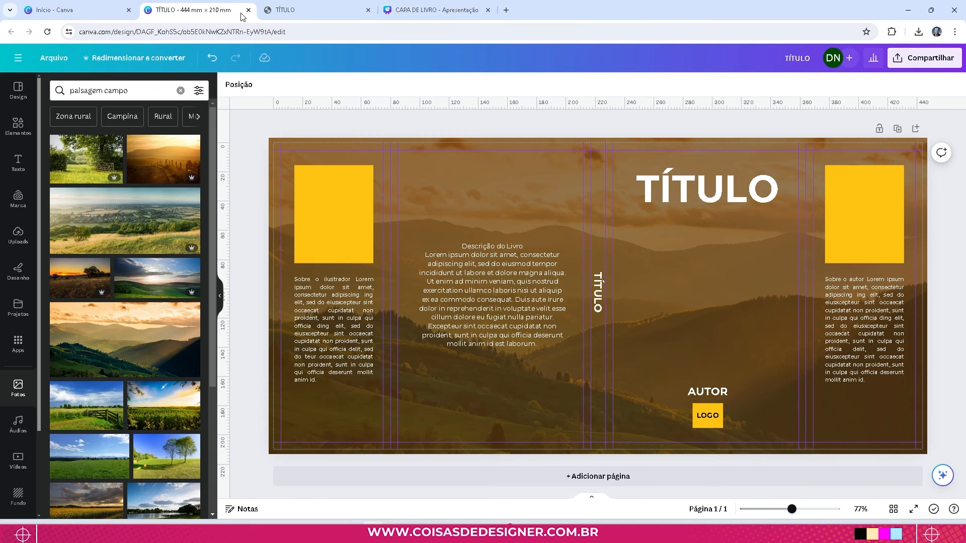
left_click(88, 10)
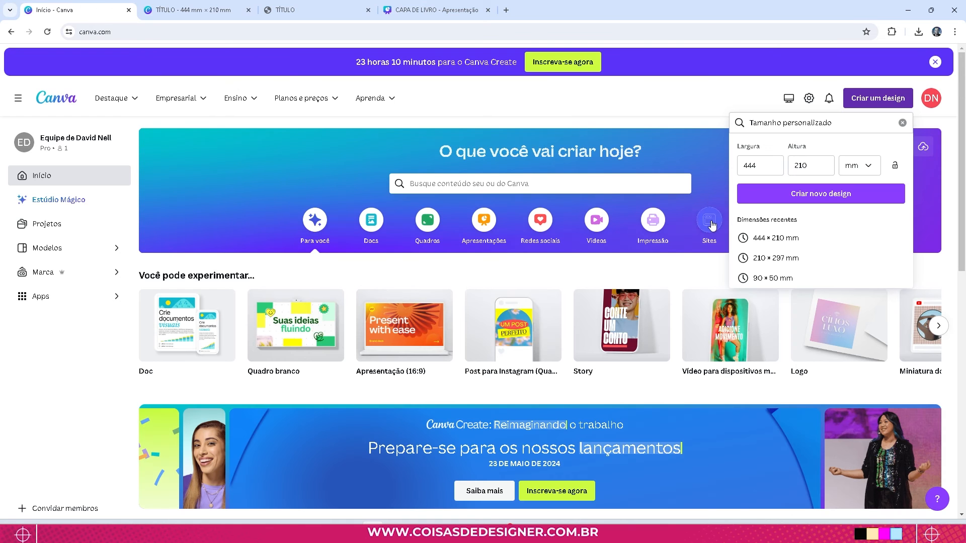
left_click(764, 166)
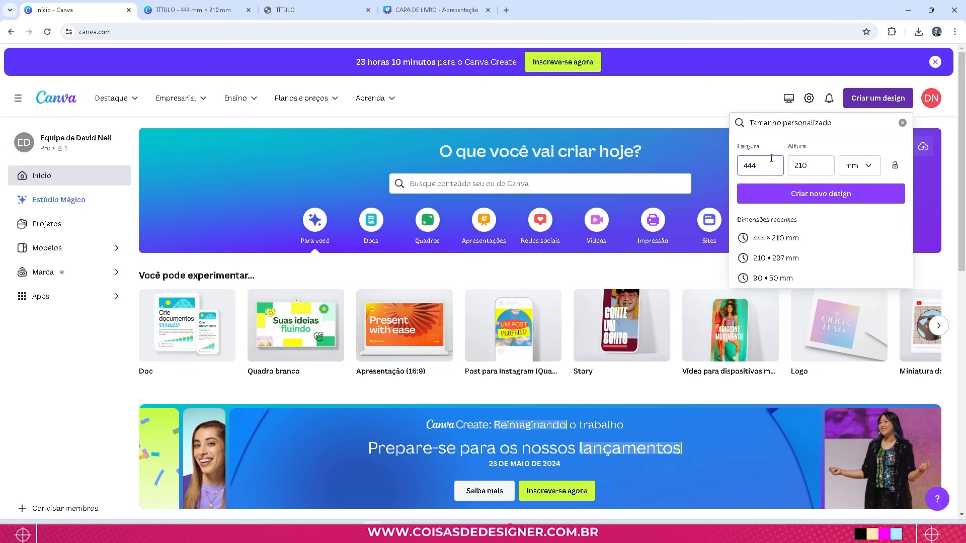
left_click_drag(753, 165, 736, 167)
type("284")
left_click(828, 198)
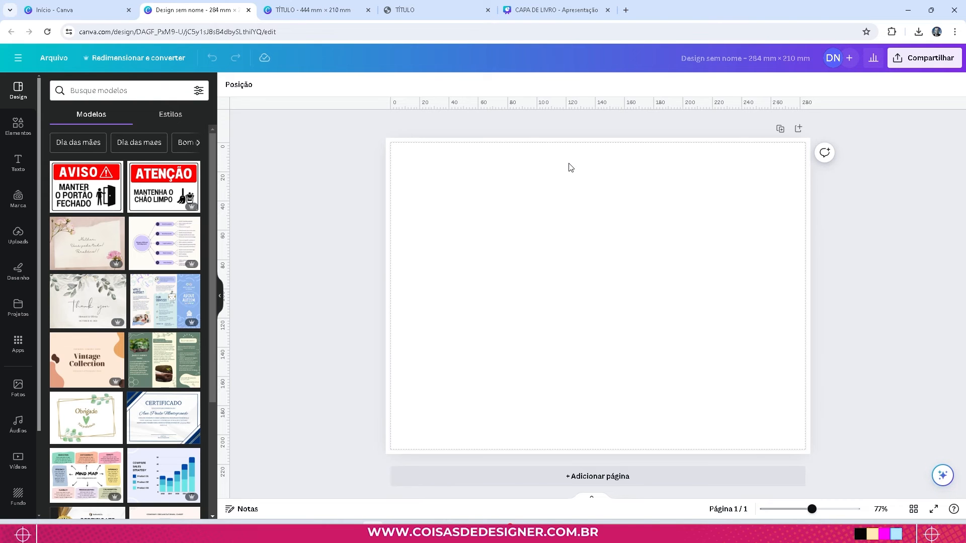
- Add a rectangle to the blank page and set its width to 10 mm to represent the spine
key("r")
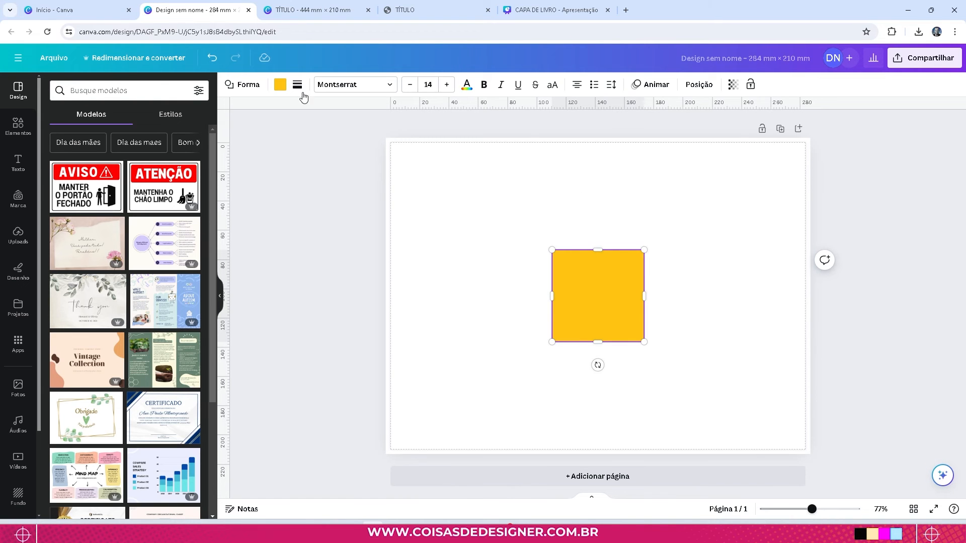
left_click(699, 84)
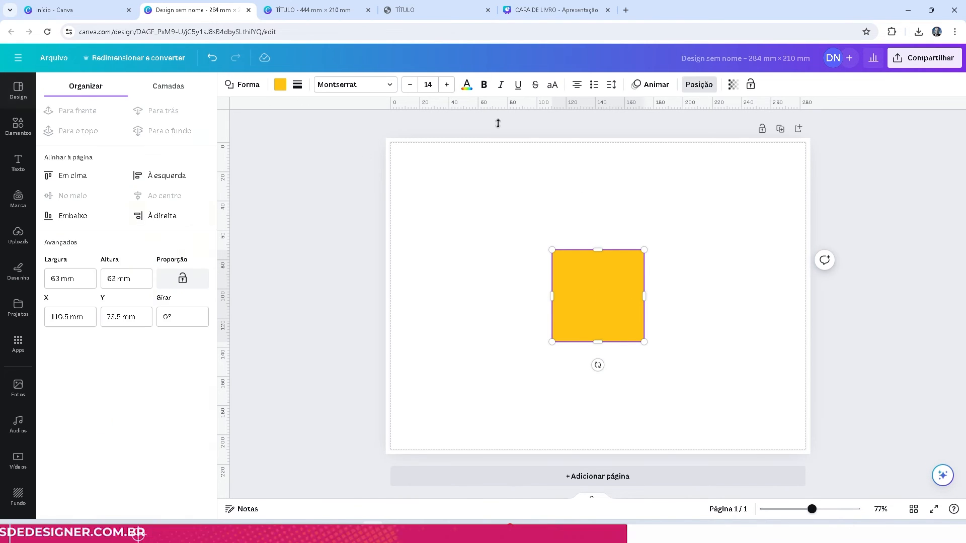
left_click(83, 278)
type("1")
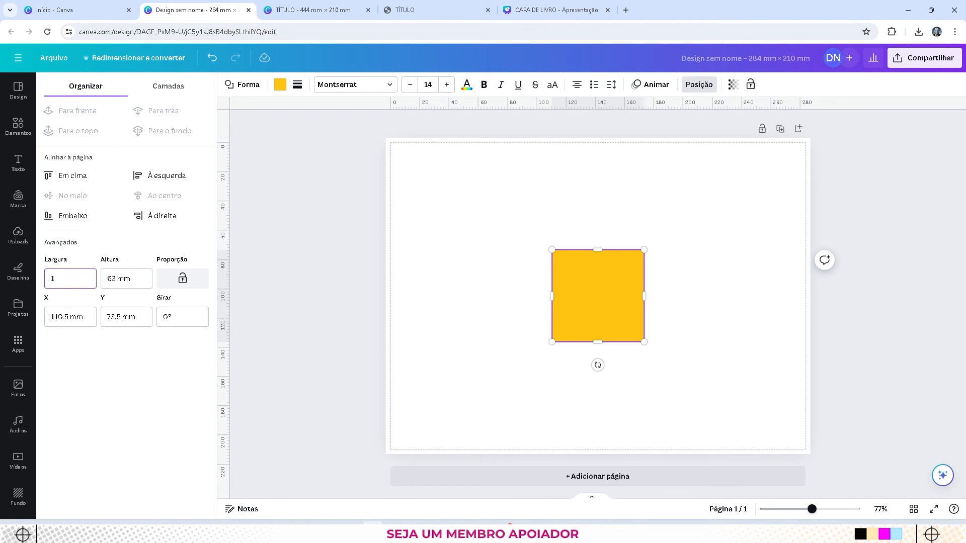
type("0")
key("Return")
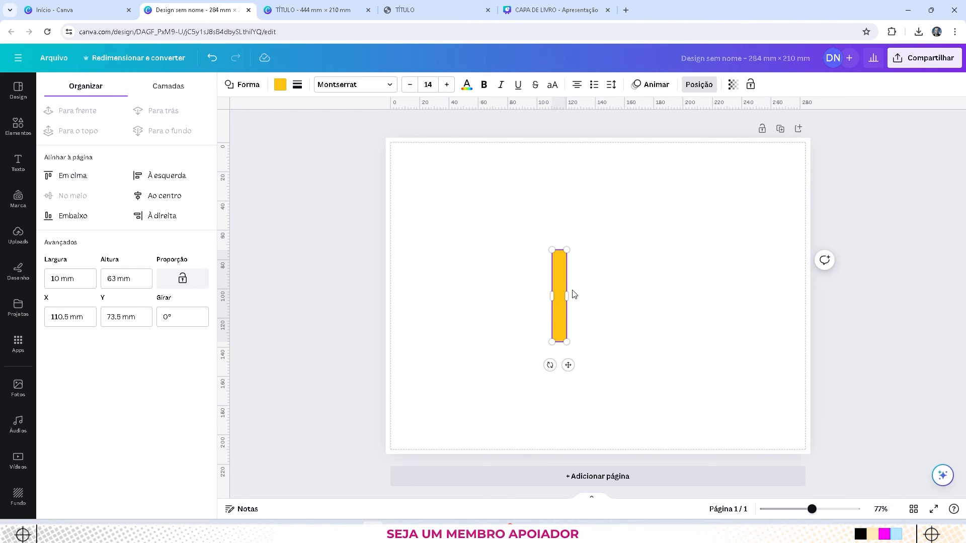
- Centre the yellow spine rectangle horizontally on the page and place a vertical guide along each of its long edges
left_click_drag(558, 270, 597, 247)
left_click(356, 236)
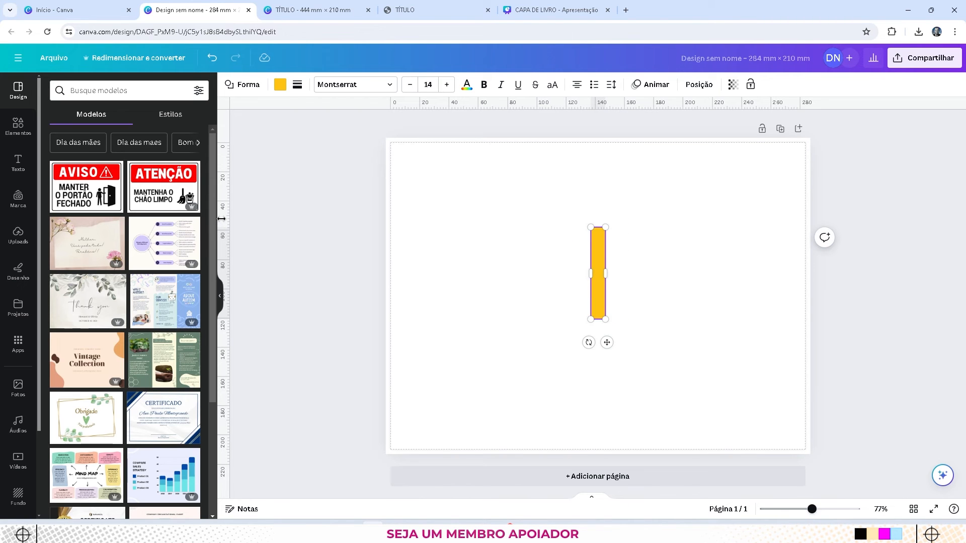
left_click_drag(220, 224, 589, 282)
left_click_drag(224, 252, 605, 238)
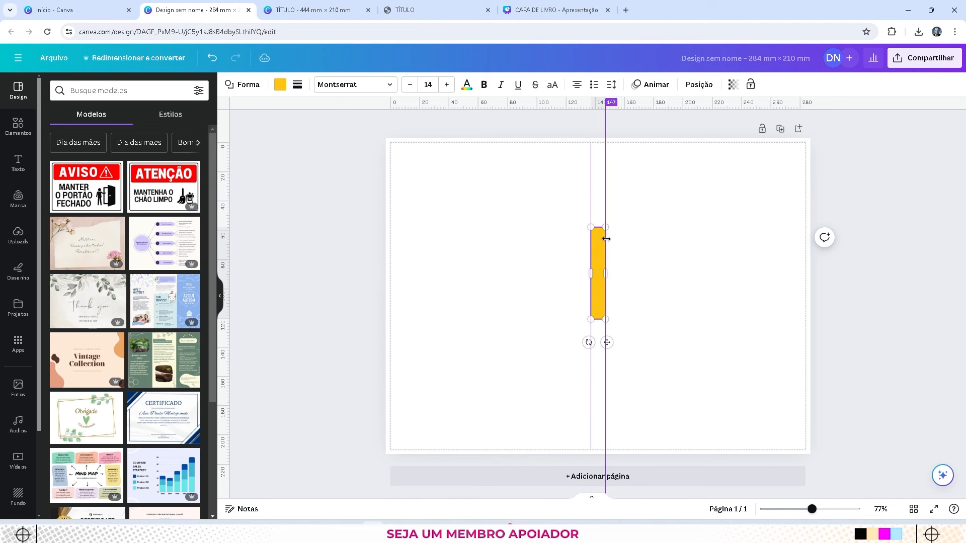
left_click(712, 244)
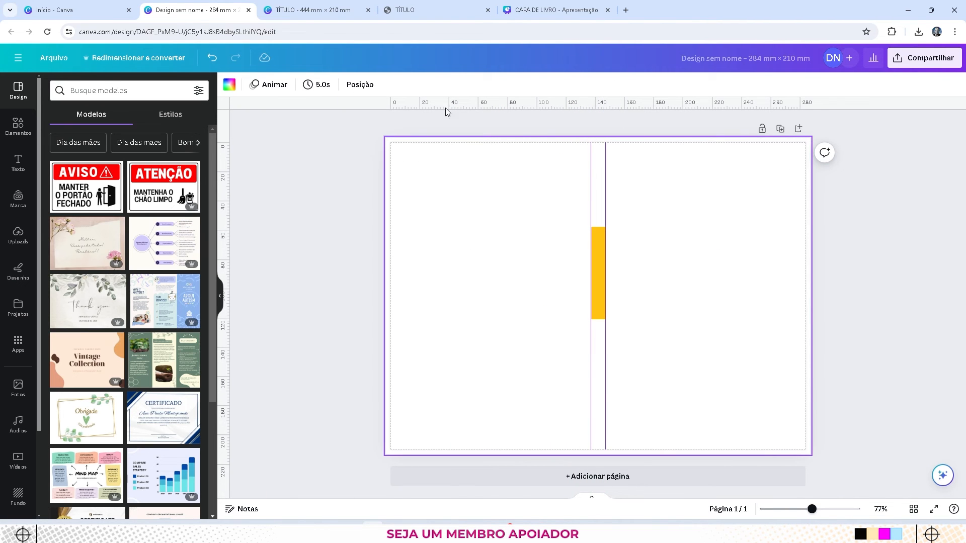
- Switch back to the 444 × 210 mm TÍTULO cover design
key("ctrl+Tab")
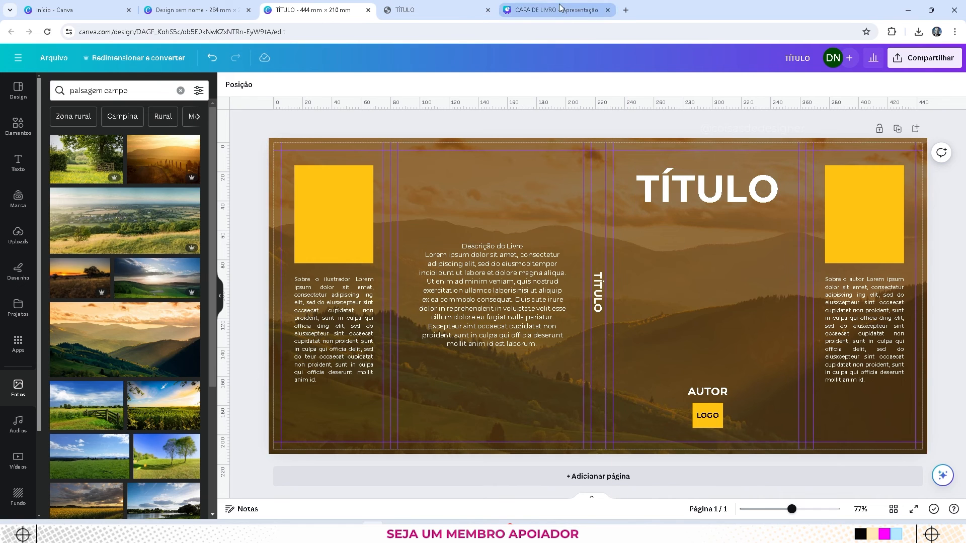
- Switch to the 284 × 210 mm design and delete the yellow spine rectangle, keeping its two guides
left_click(190, 8)
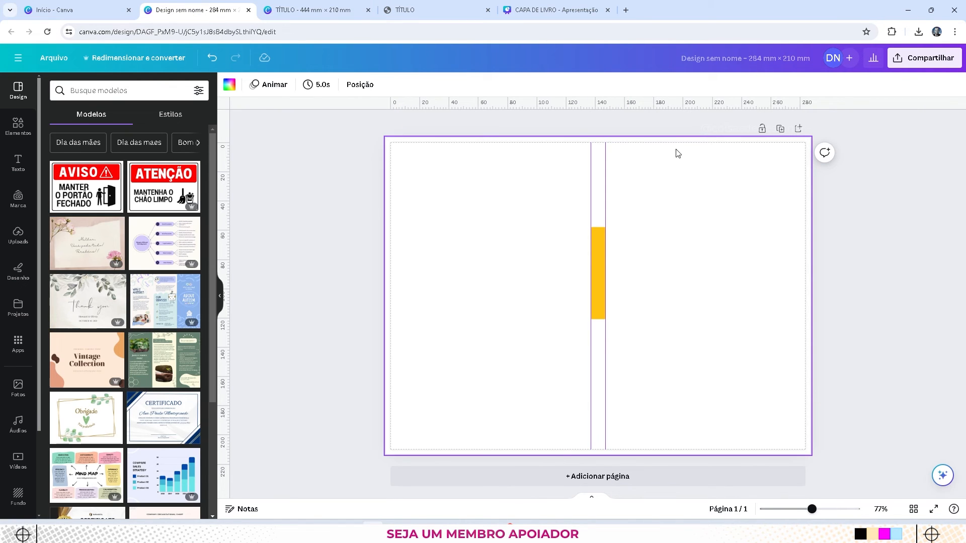
left_click(598, 240)
key("Delete")
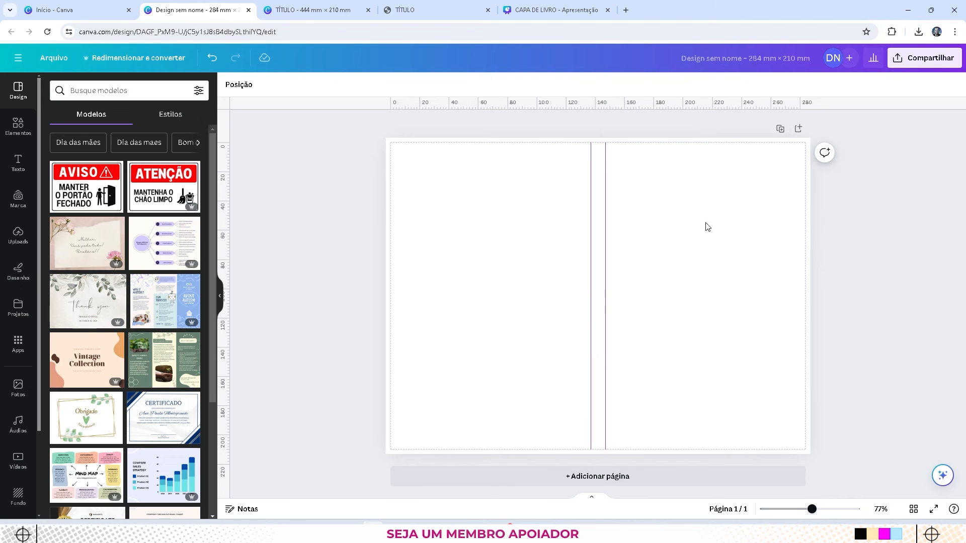
- Copy the title, spine title, description, author and logo from the TÍTULO design into the 284 mm design and position them over the matching cover areas
left_click(308, 11)
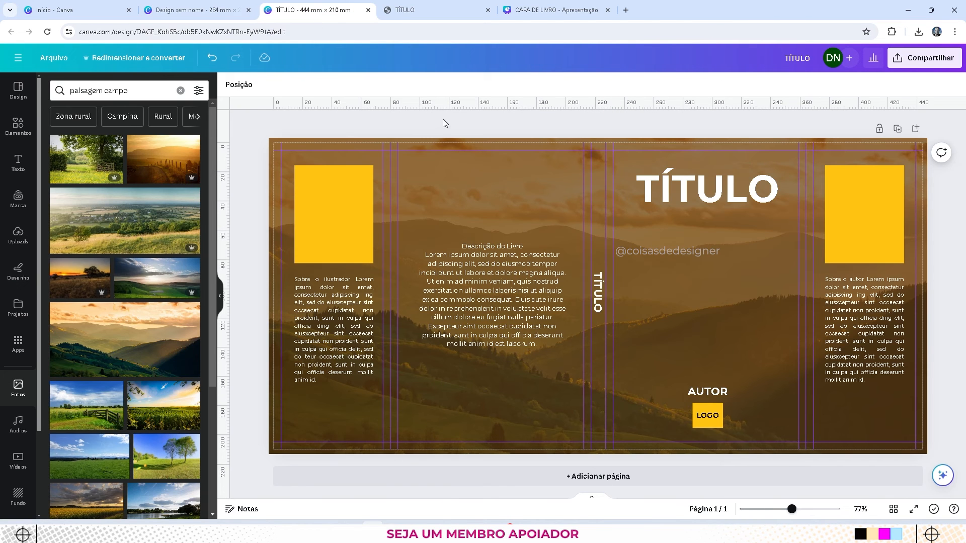
left_click_drag(448, 121, 755, 429)
left_click(220, 10)
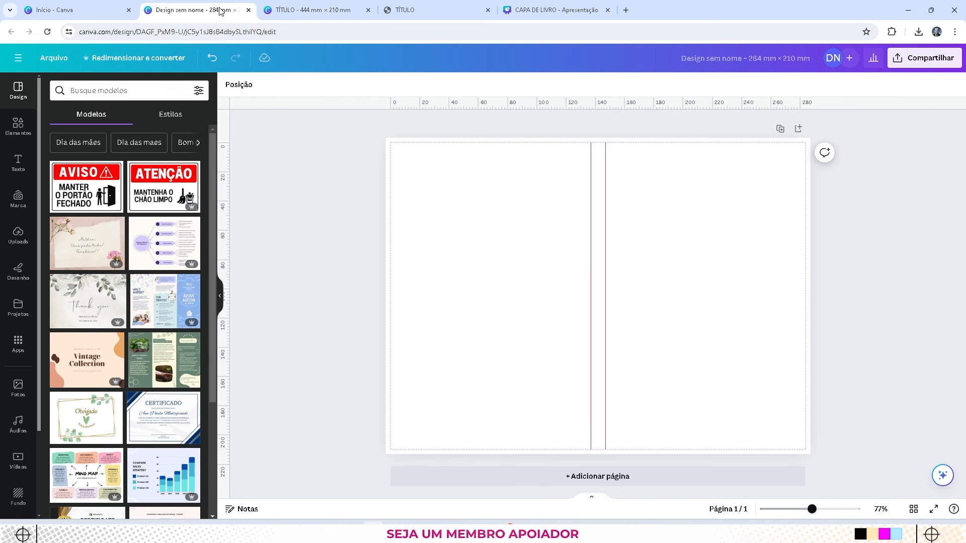
key("ctrl+v")
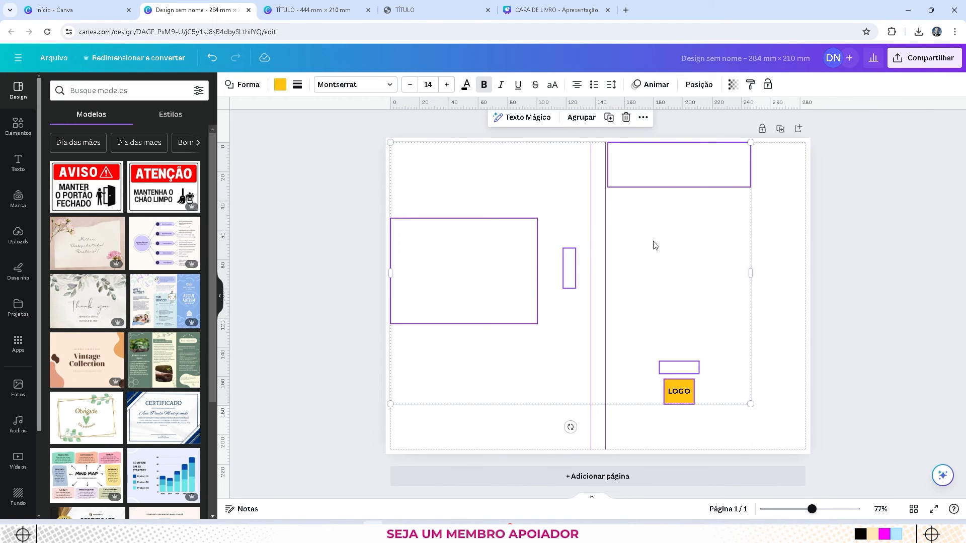
left_click_drag(667, 161, 694, 183)
left_click(354, 133)
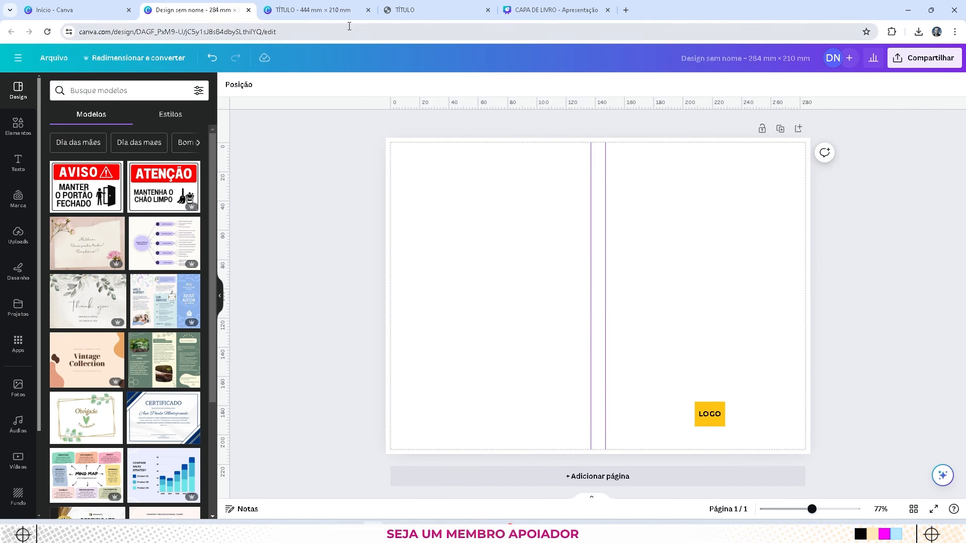
- Copy the landscape photo and its brown overlay from the TÍTULO design and paste both into the 284 mm design
left_click(343, 10)
left_click(411, 145)
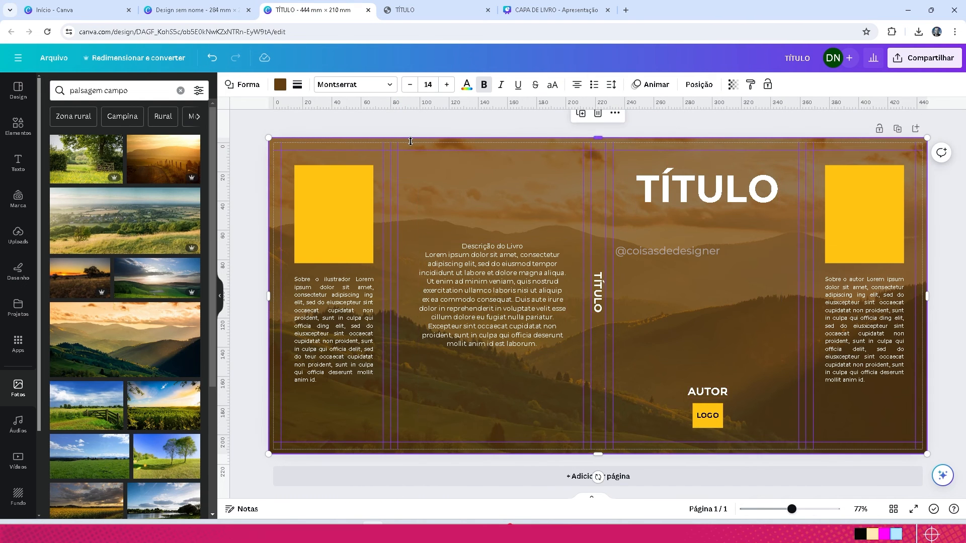
left_click_drag(413, 145, 412, 159)
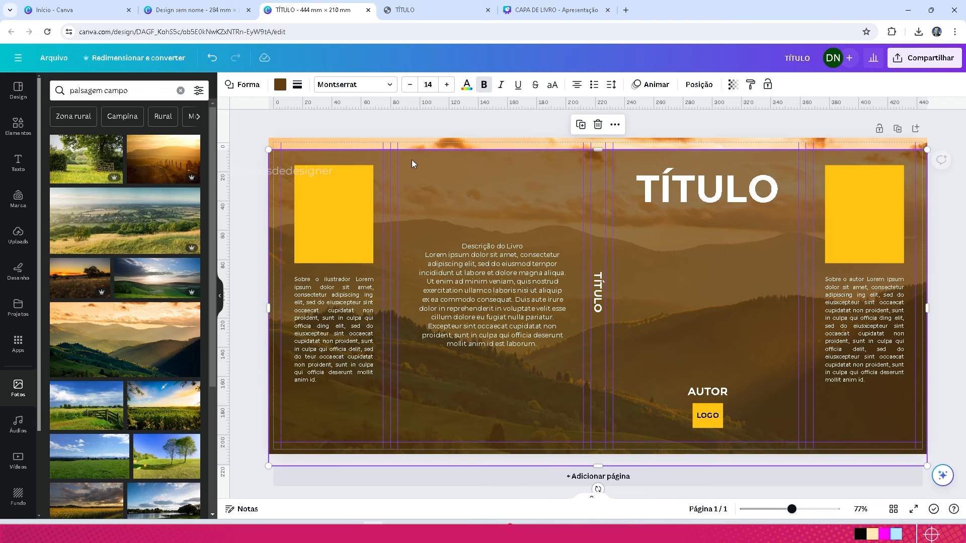
left_click(416, 141, "shift")
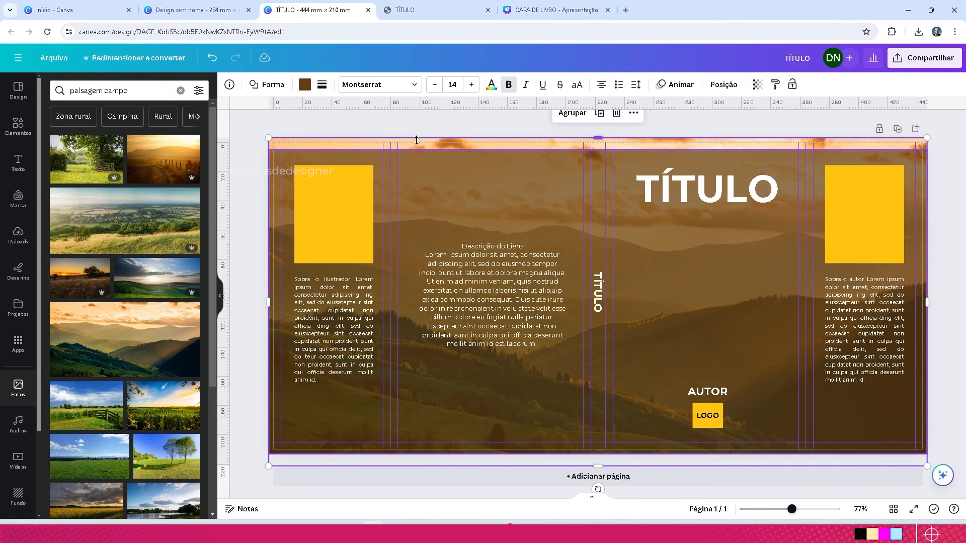
left_click(208, 10)
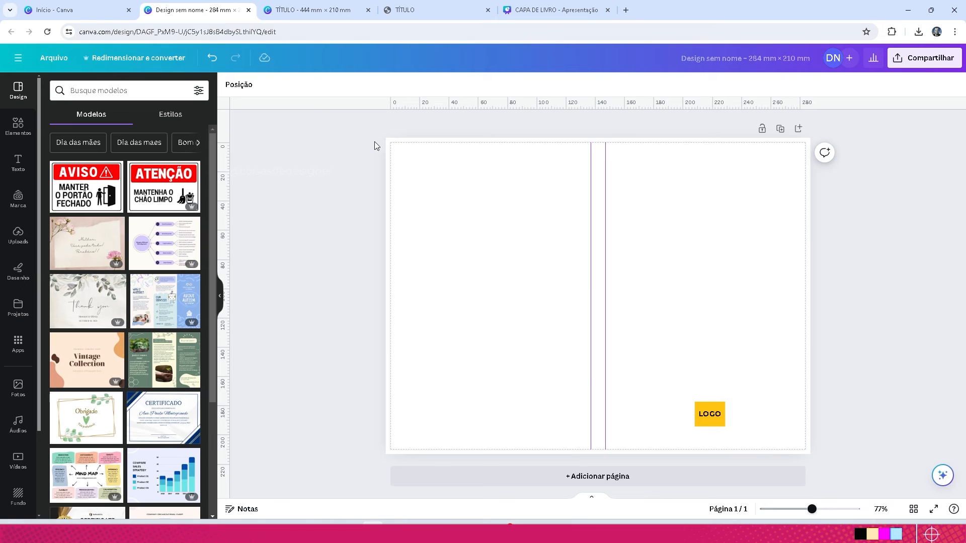
key("ctrl+v")
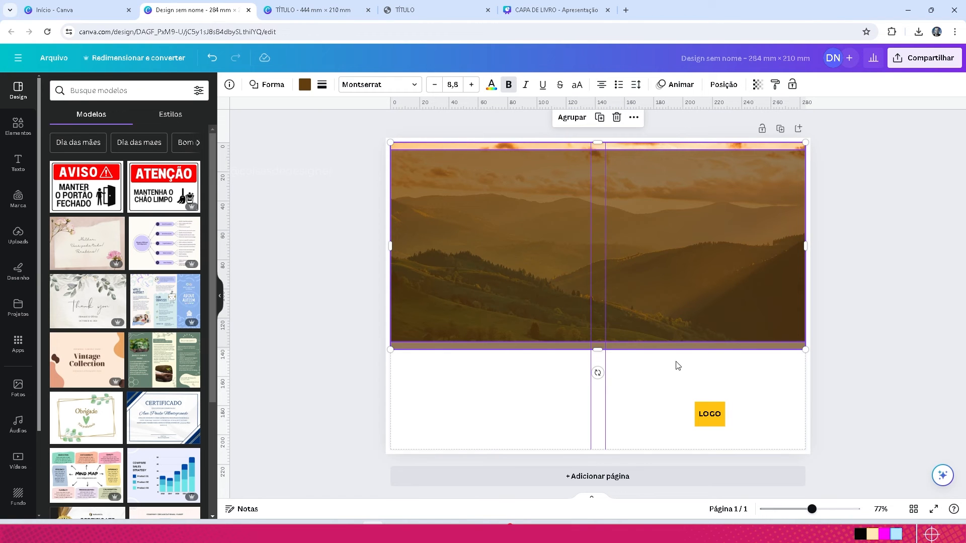
- Stretch the photo and overlay together to cover the page height including bleed, and align the overlay with the page's upper-left bleed corner
left_click_drag(597, 350, 589, 469)
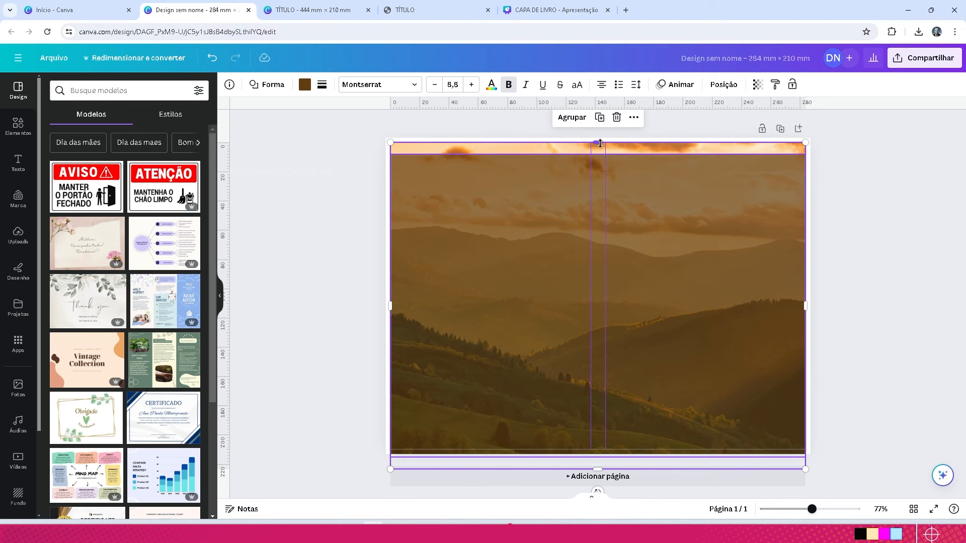
left_click_drag(598, 141, 597, 137)
left_click(402, 122)
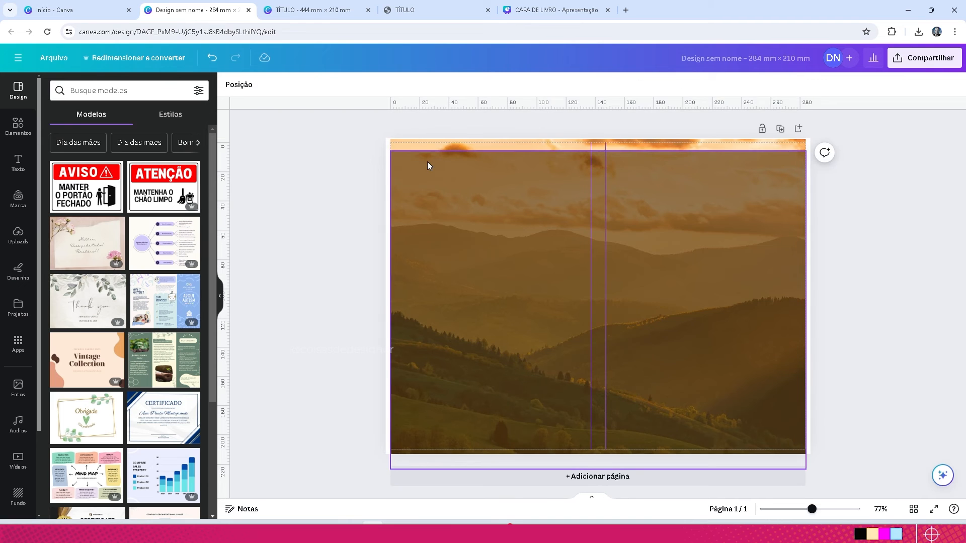
left_click(430, 166)
left_click_drag(435, 169, 431, 153)
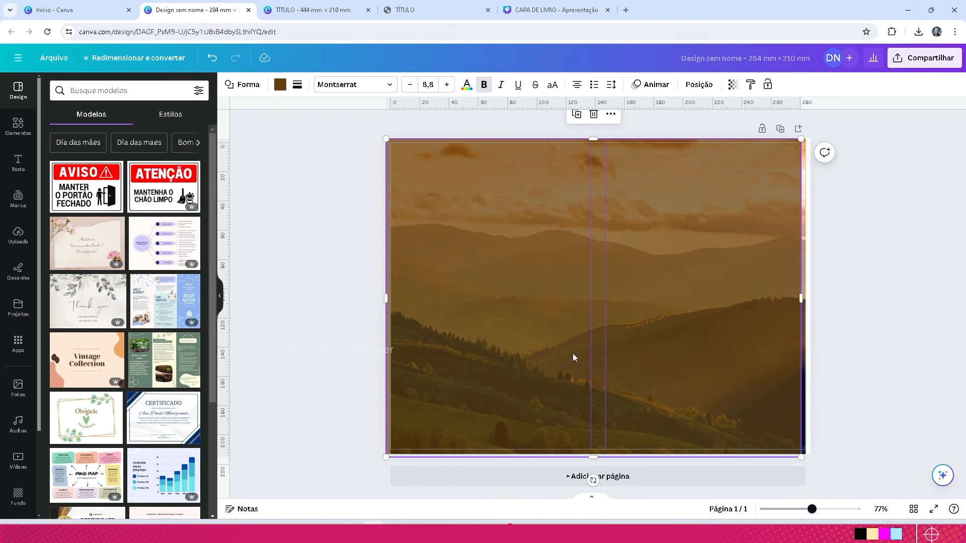
- Shrink the overlay out of the way and extend the landscape photo to the bleed edges on both sides of the page
left_click_drag(788, 297, 646, 277)
left_click(785, 259)
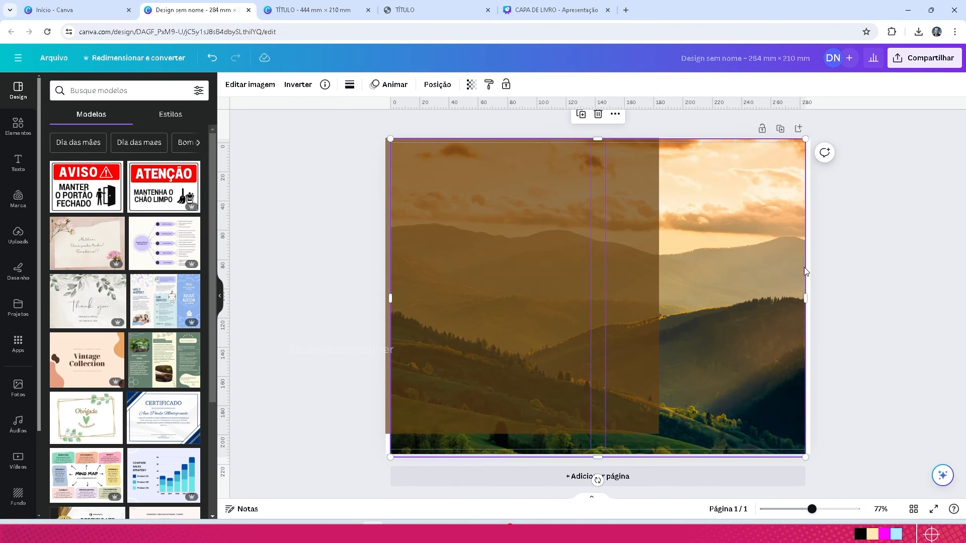
left_click_drag(807, 297, 809, 297)
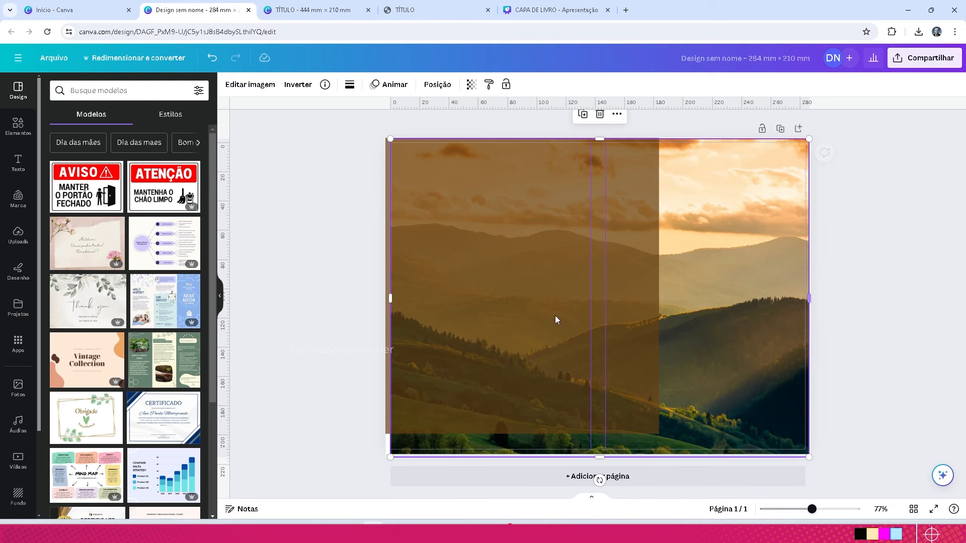
left_click_drag(389, 298, 384, 298)
key("ctrl+z")
- Resize the brown overlay to cover the whole page up to every bleed edge, about 290.5 mm wide and 217.6 mm high
left_click_drag(632, 191, 783, 215)
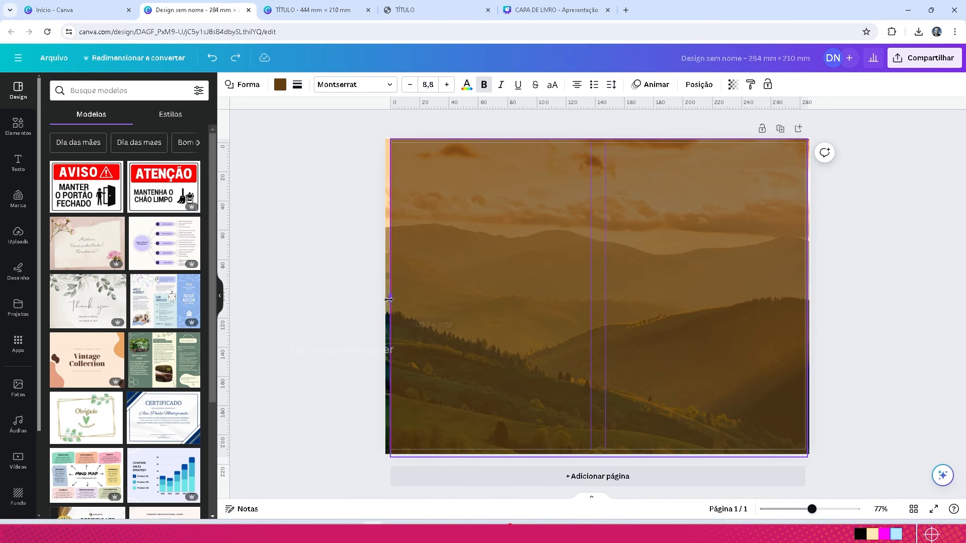
left_click_drag(389, 299, 385, 300)
left_click(330, 255)
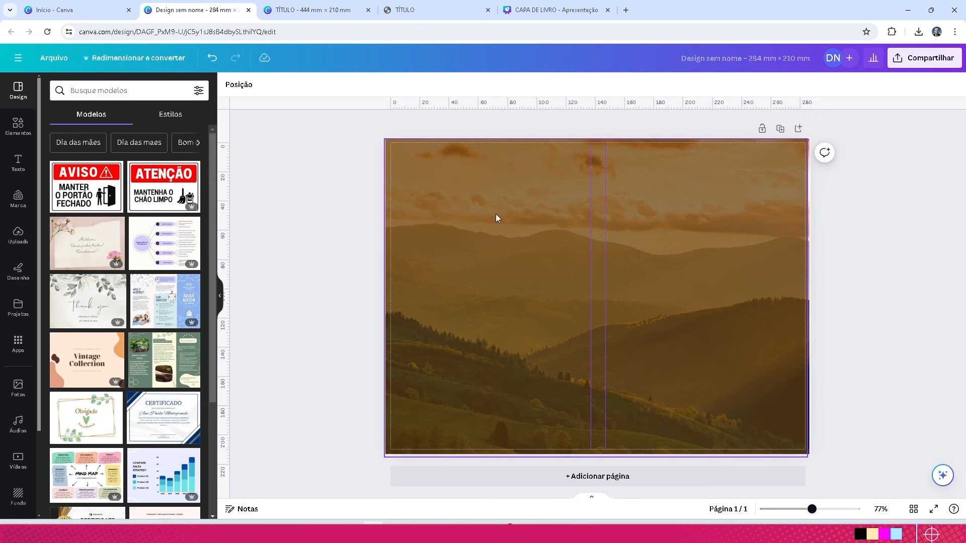
left_click(777, 274)
left_click_drag(809, 304, 811, 303)
left_click(812, 306)
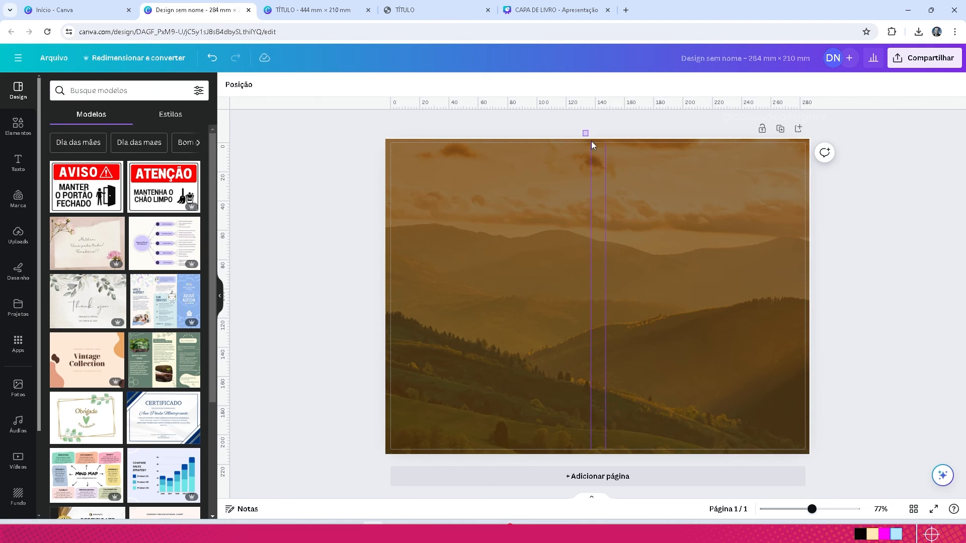
- Send the brown overlay to the back, followed by the landscape photo, placing both behind the cover texts and logo
left_click(616, 162)
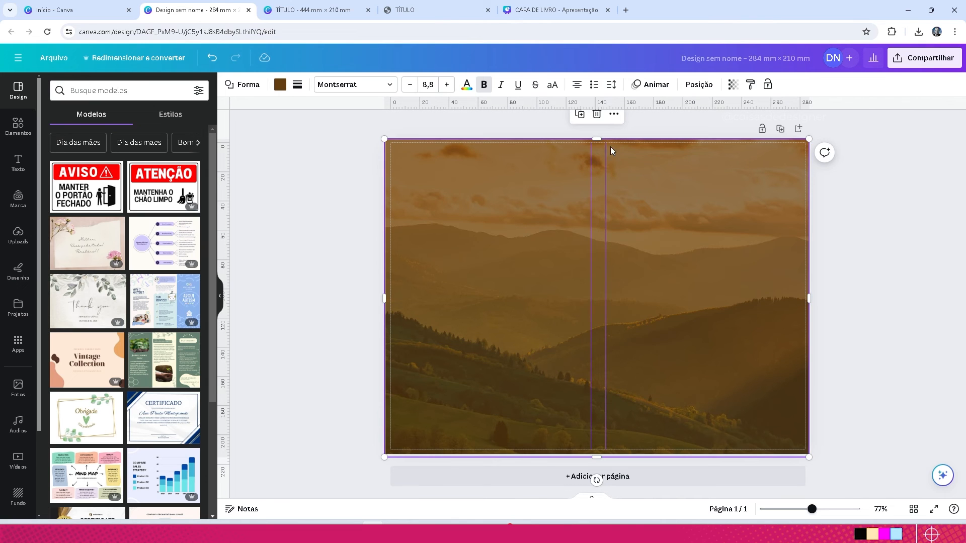
left_click(698, 85)
left_click(176, 132)
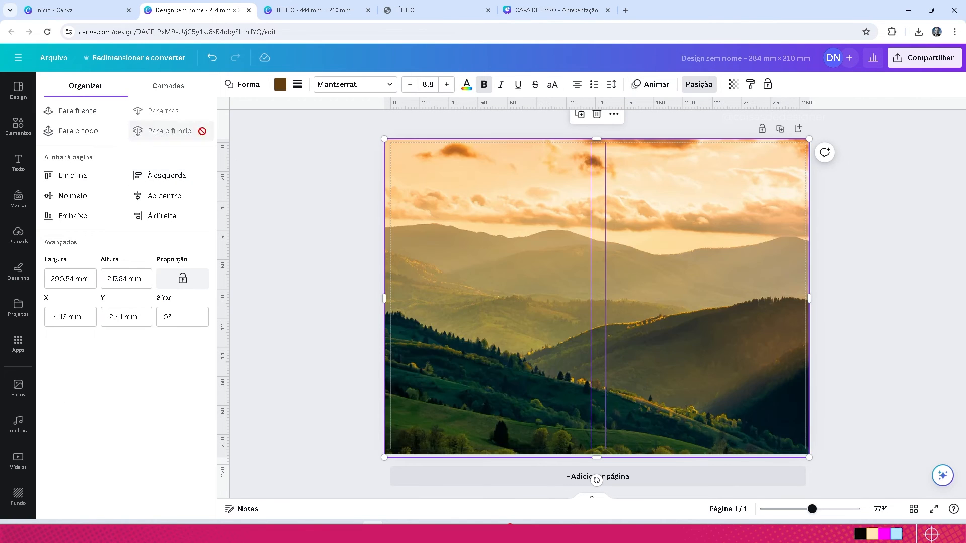
left_click(537, 120)
left_click(559, 149)
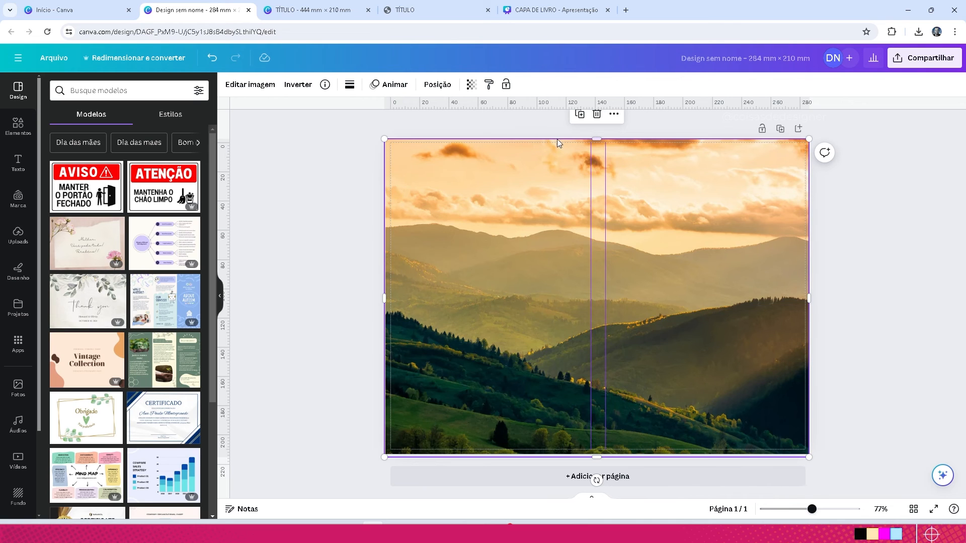
left_click(440, 86)
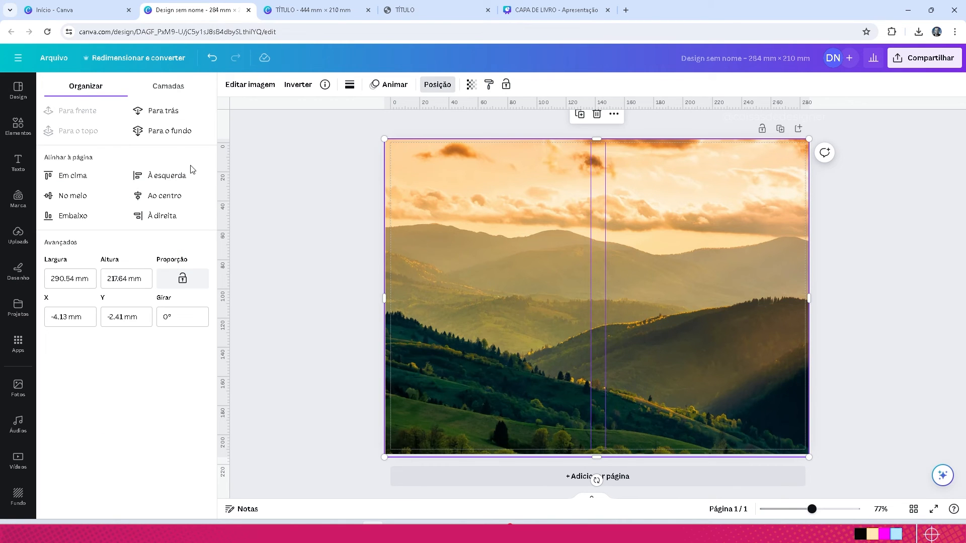
left_click(180, 130)
left_click(334, 202)
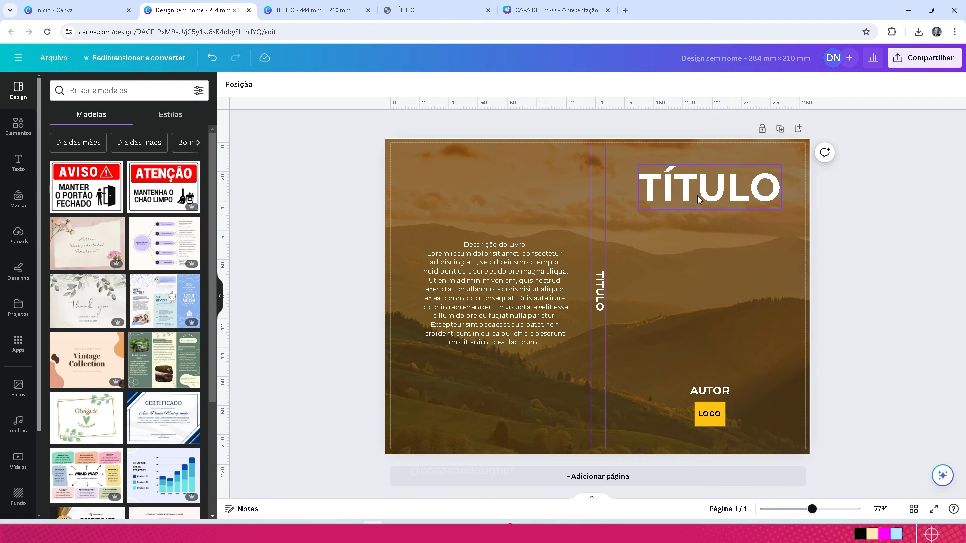
- Centre the title, author name and logo on the front cover, and centre the vertical title between the spine guides
left_click(707, 188)
left_click_drag(700, 192, 693, 194)
left_click(704, 389)
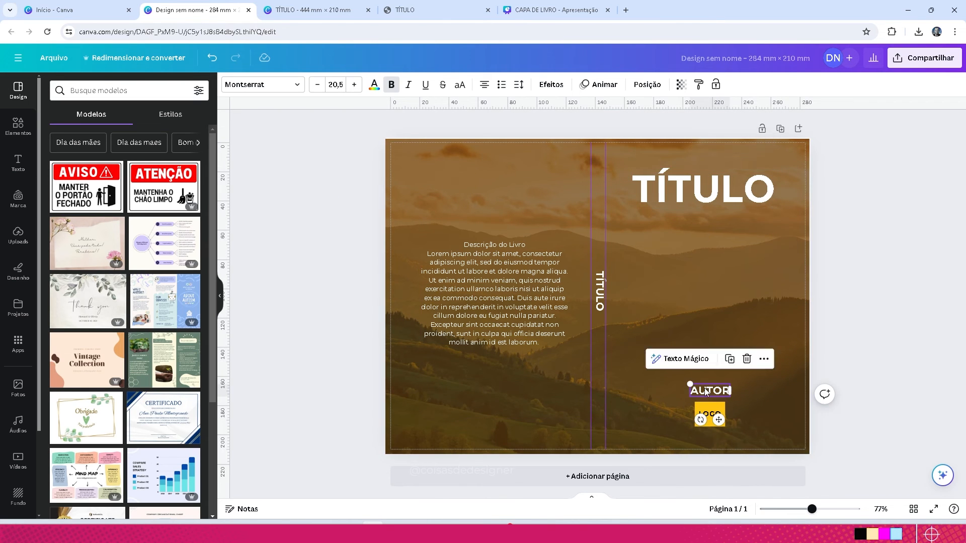
left_click(706, 422, "shift")
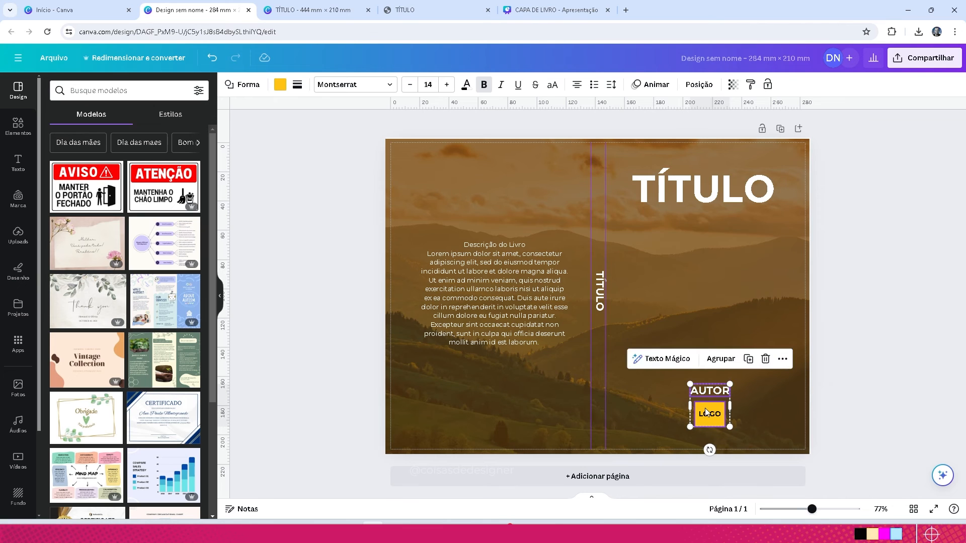
left_click_drag(709, 409, 703, 409)
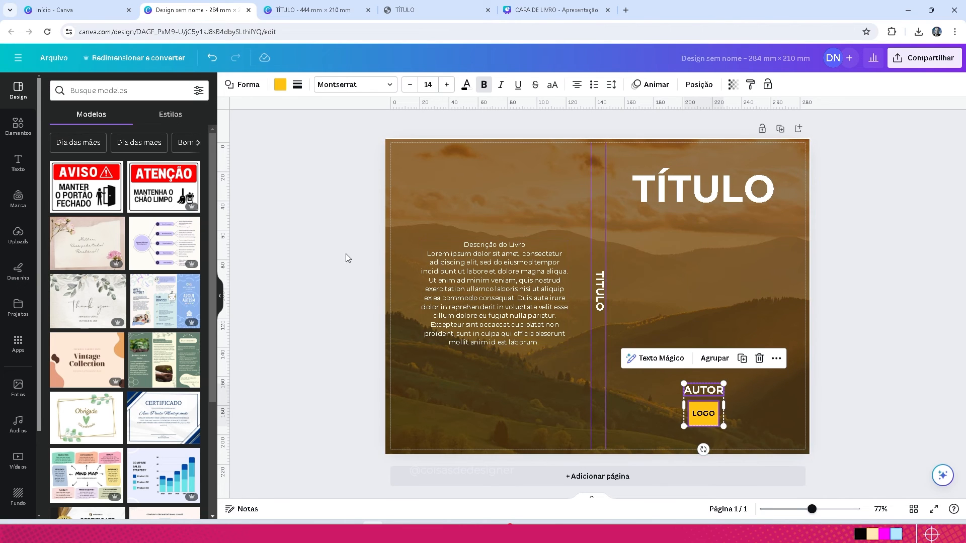
left_click(310, 252)
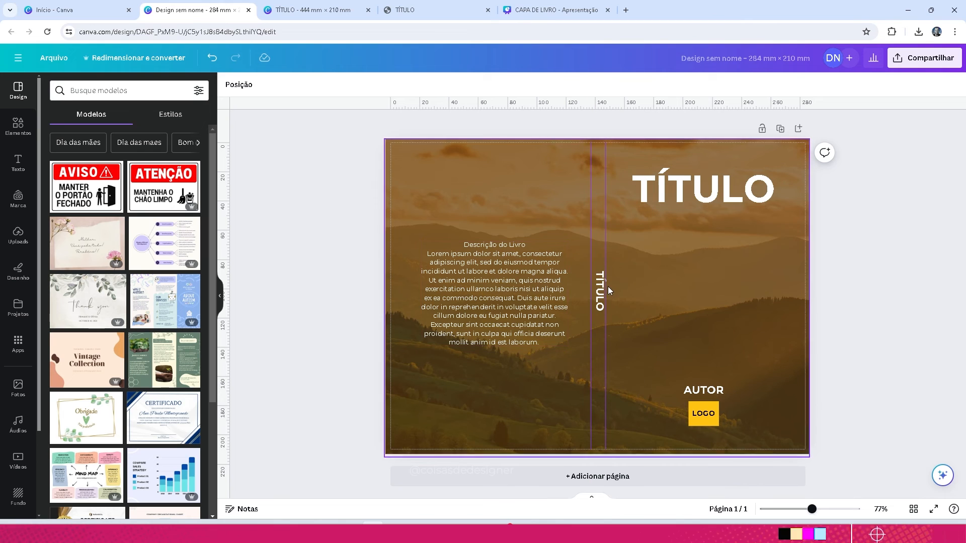
left_click_drag(602, 288, 599, 288)
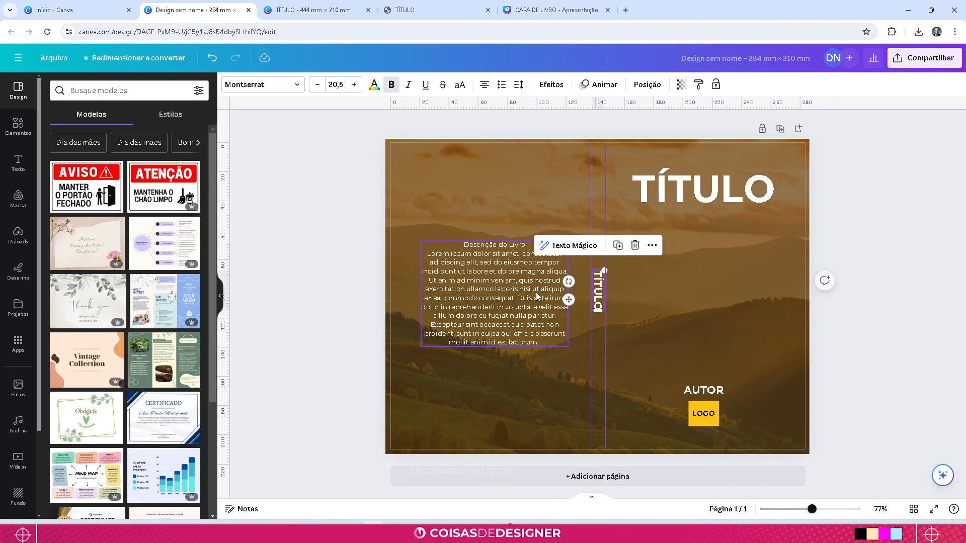
left_click(333, 225)
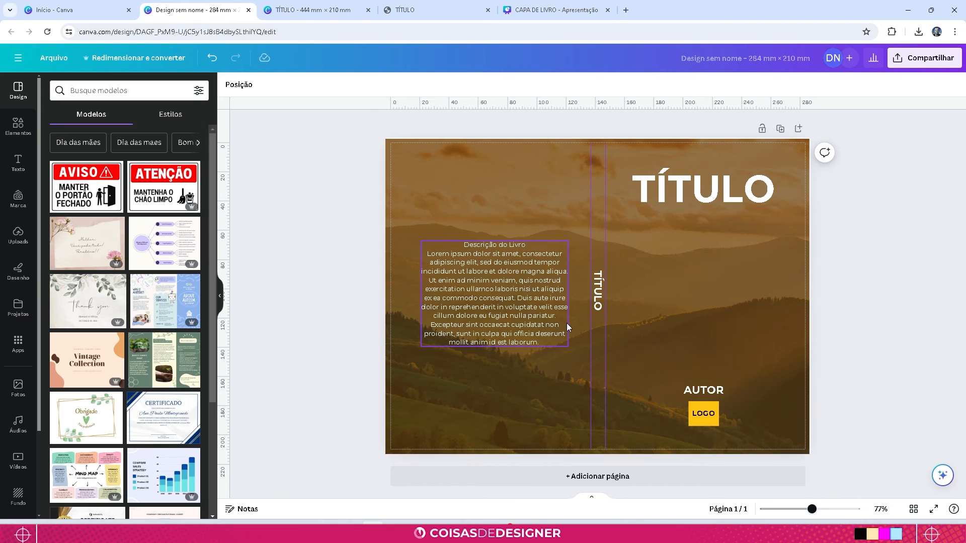
- Duplicate the page in the 444 × 210 mm TÍTULO design and delete the photo and brown overlay from the copy
left_click(314, 10)
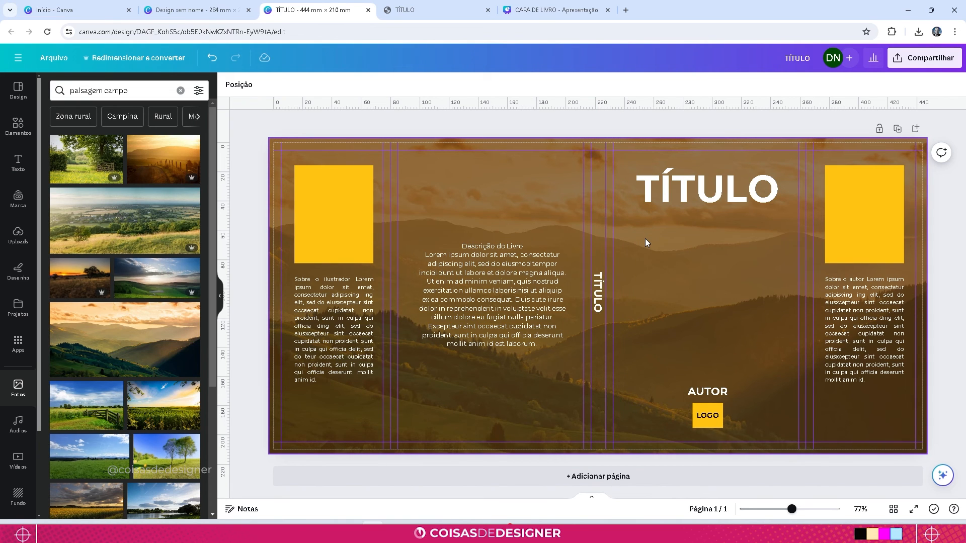
left_click(896, 131)
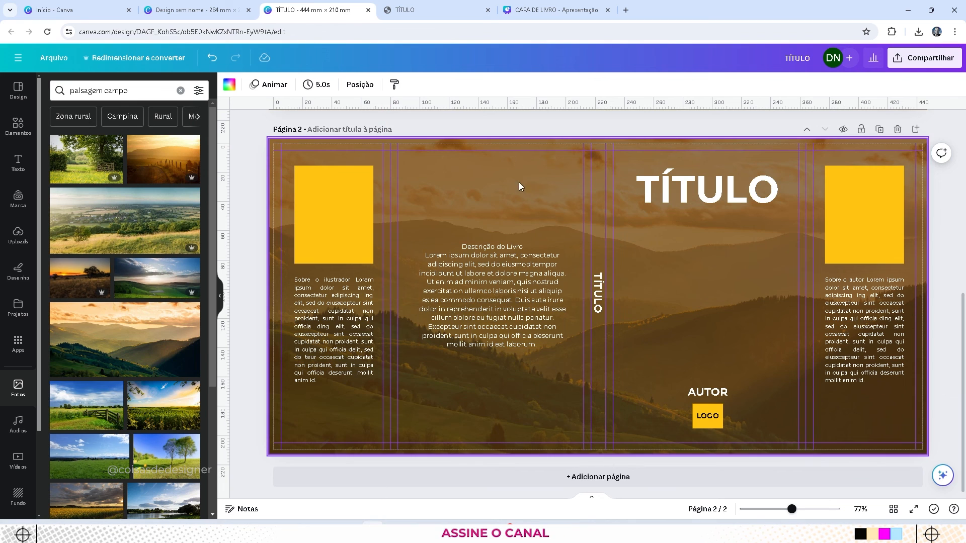
left_click(560, 175)
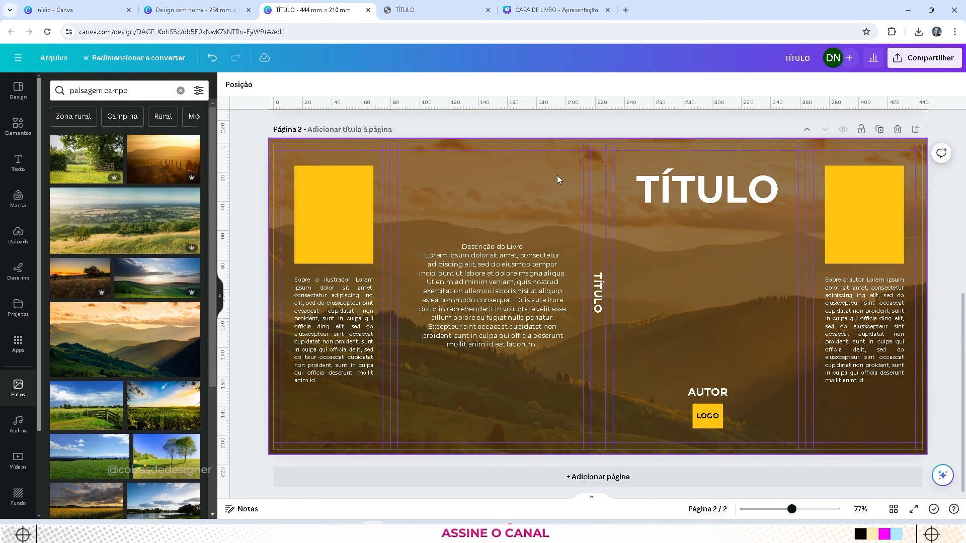
key("Delete")
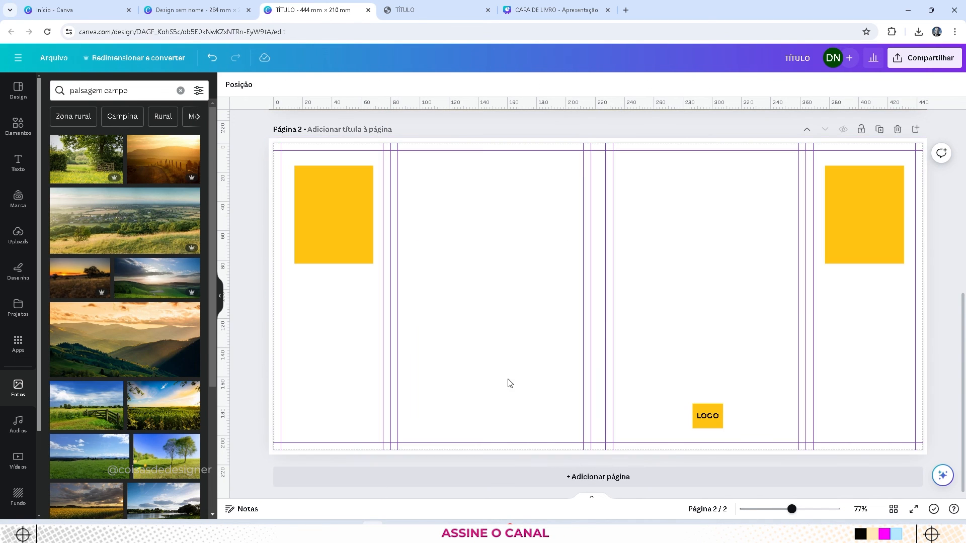
- Make the illustrator text on the back flap of page 2 bold and black
left_click(331, 292)
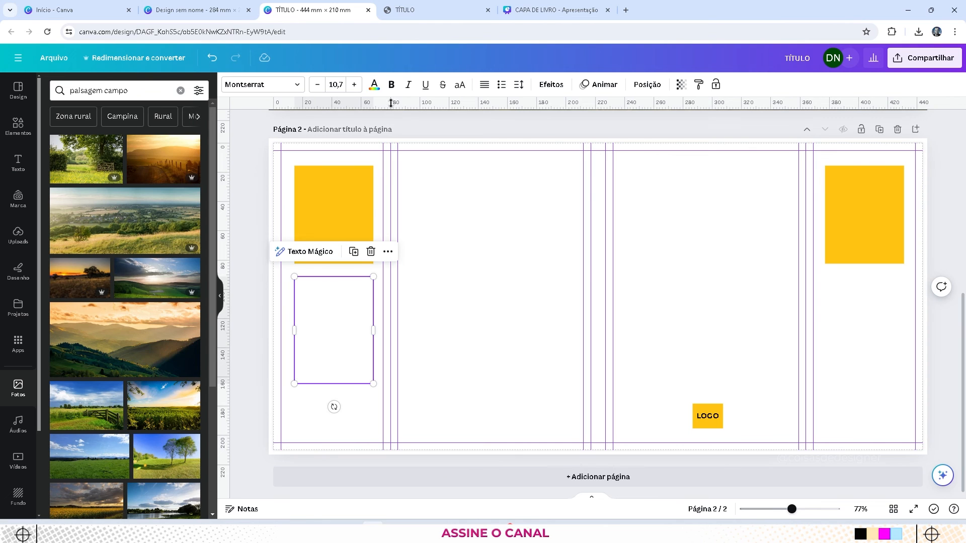
left_click(391, 85)
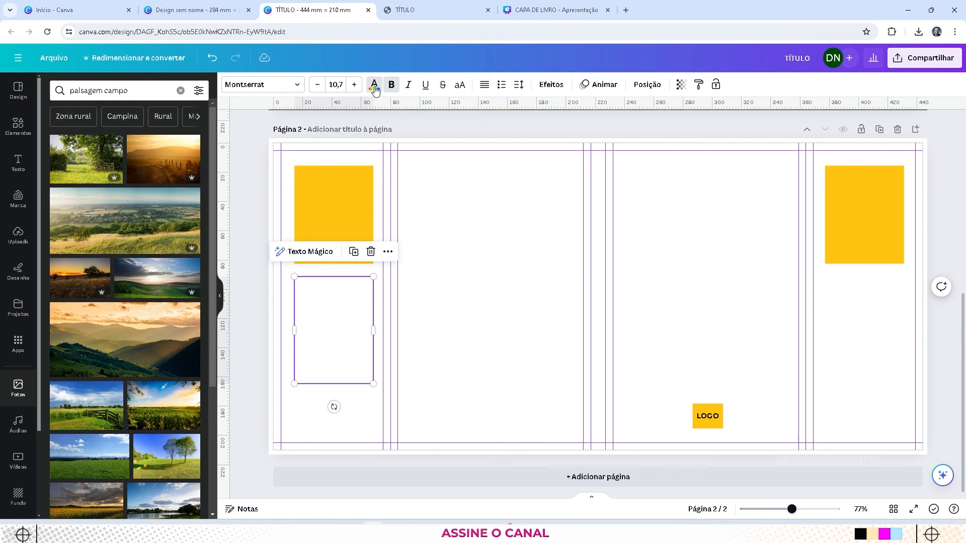
left_click(374, 84)
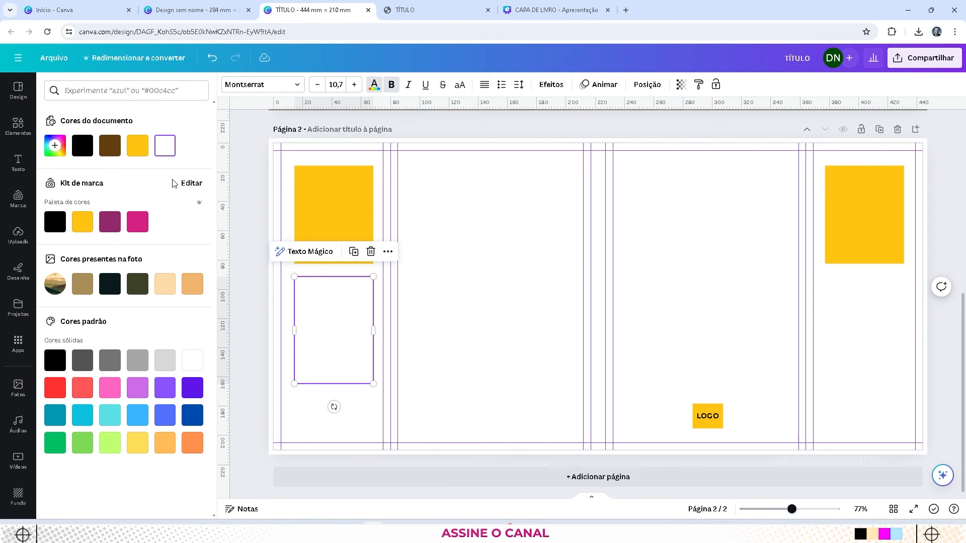
left_click(81, 146)
- Colour the book description on page 2 black and check its colour code, #000000
left_click(483, 255)
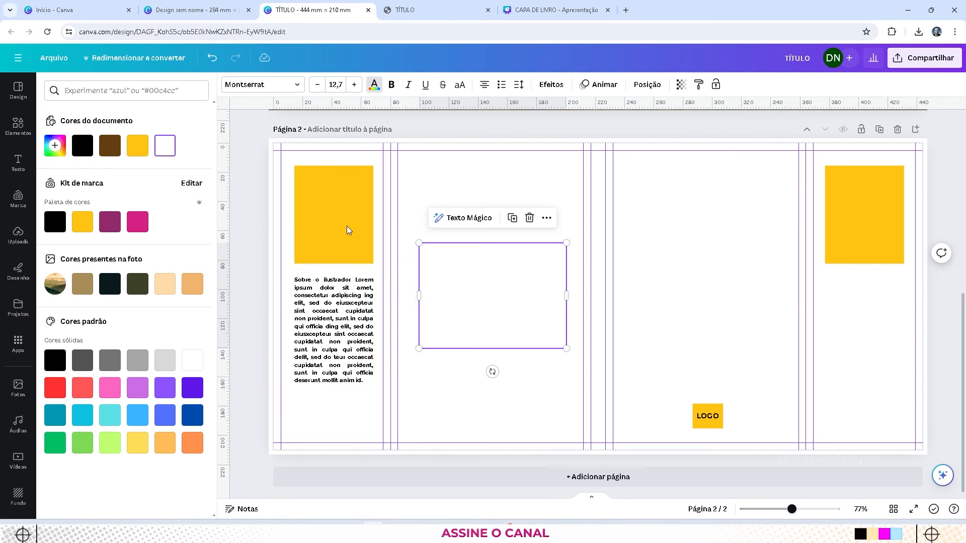
left_click(82, 146)
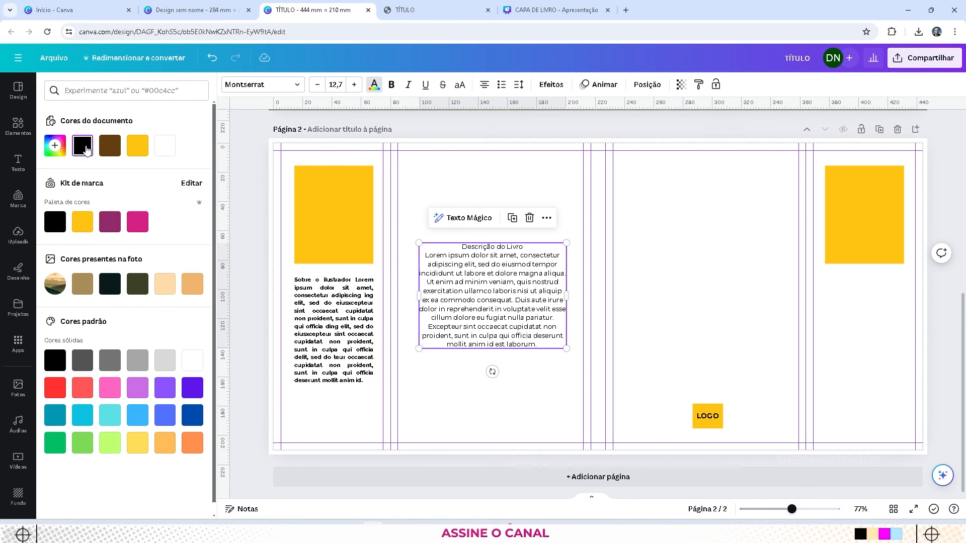
left_click(55, 146)
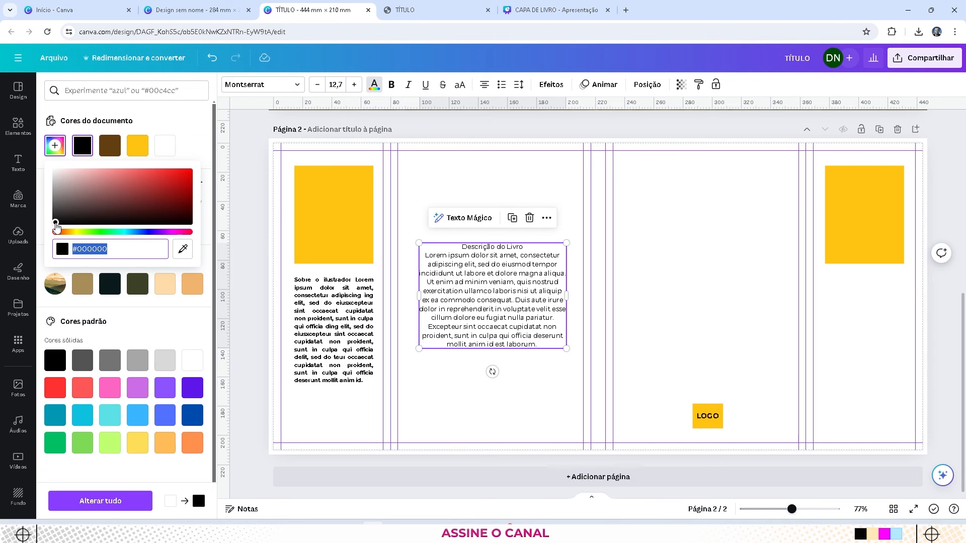
left_click_drag(55, 222, 45, 230)
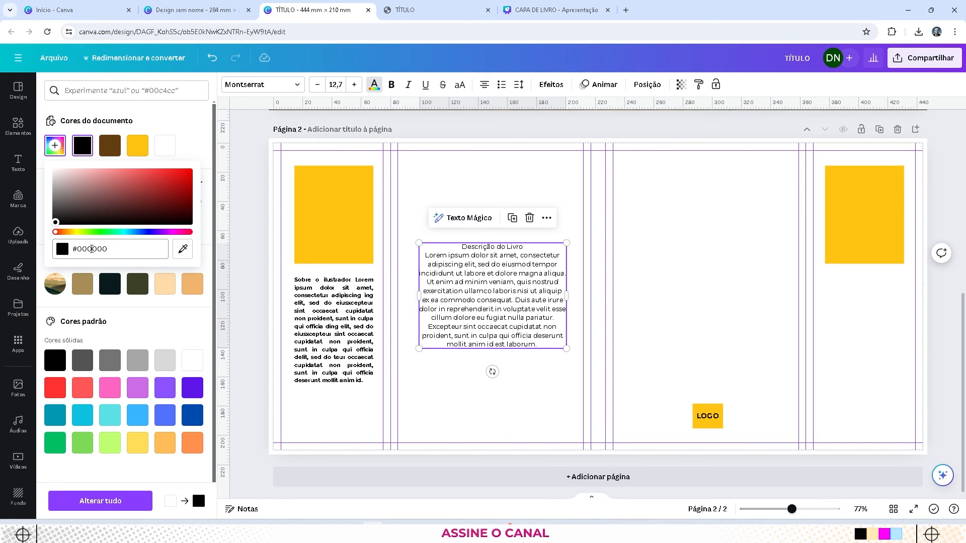
left_click(75, 249)
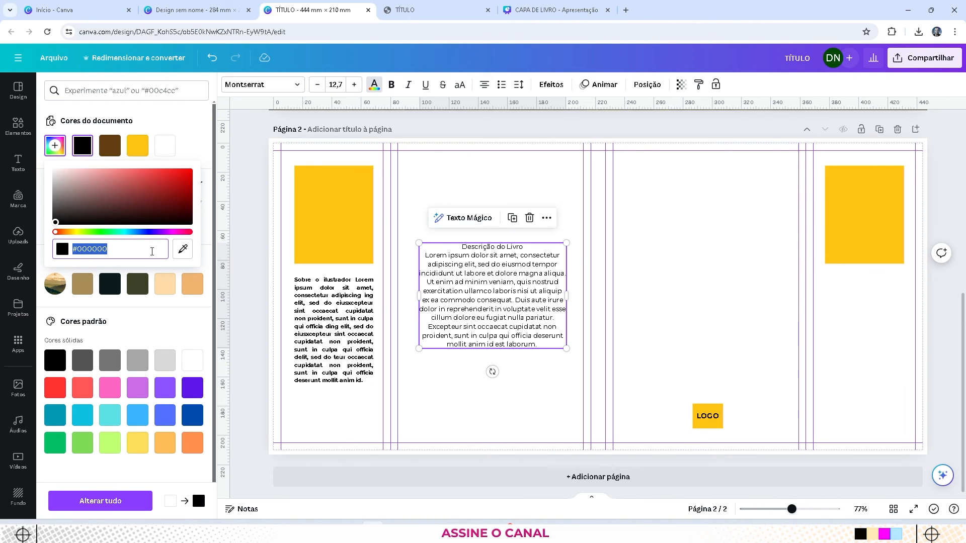
- Colour the front-cover title, the author name and the author text on the front flap of page 2 black
left_click(684, 190)
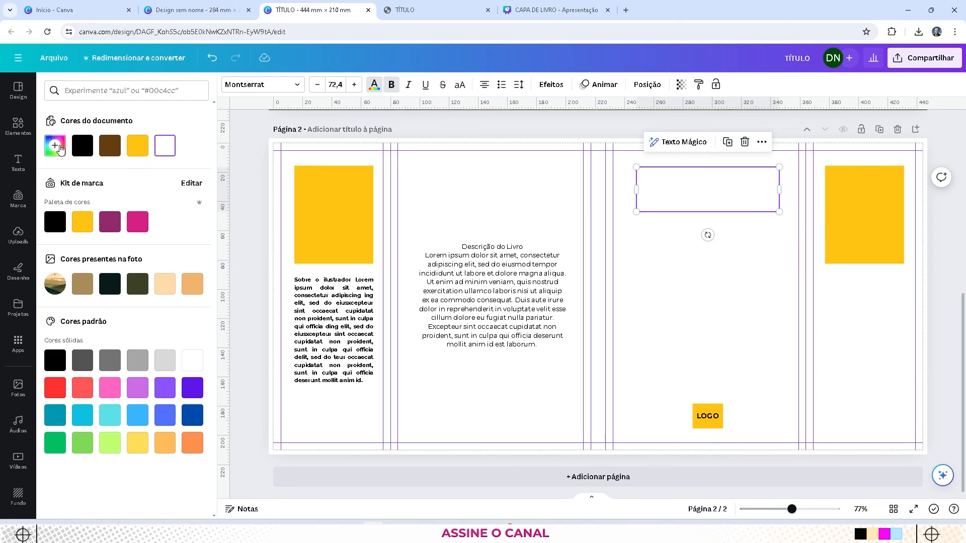
left_click(78, 149)
left_click(710, 311)
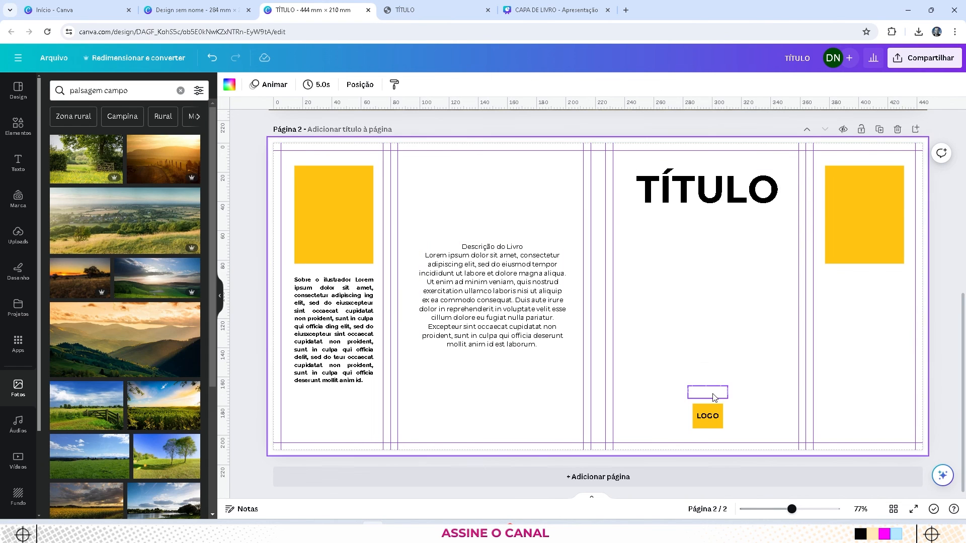
left_click(707, 392)
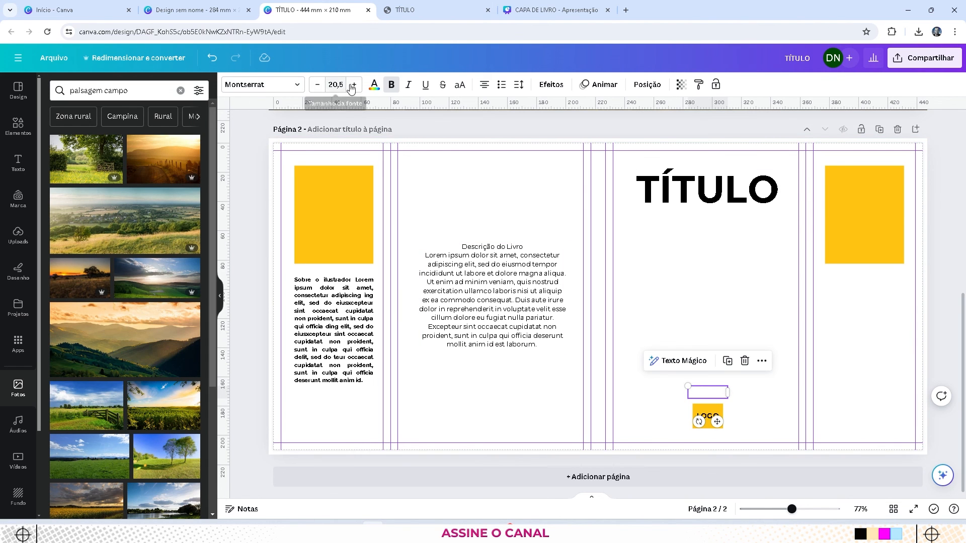
left_click(374, 85)
left_click(82, 147)
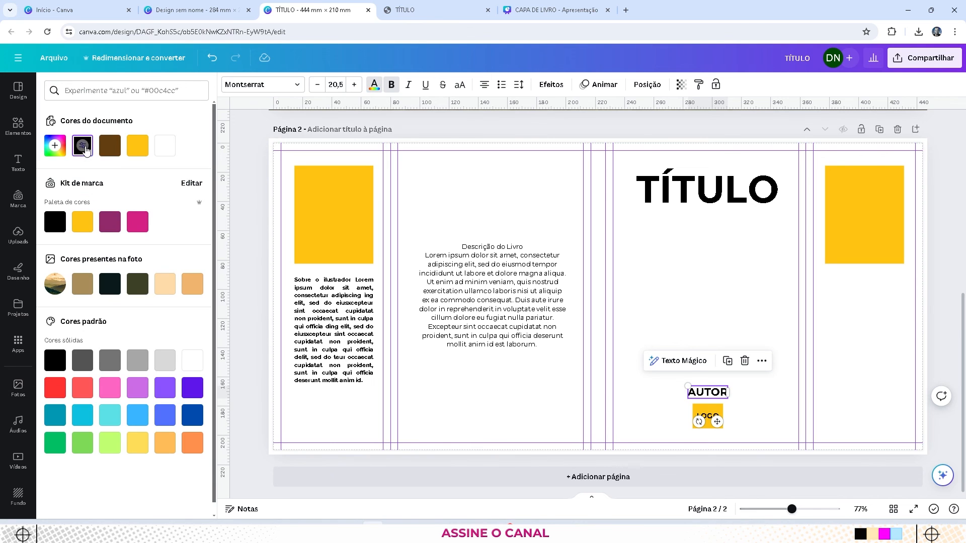
left_click(838, 331)
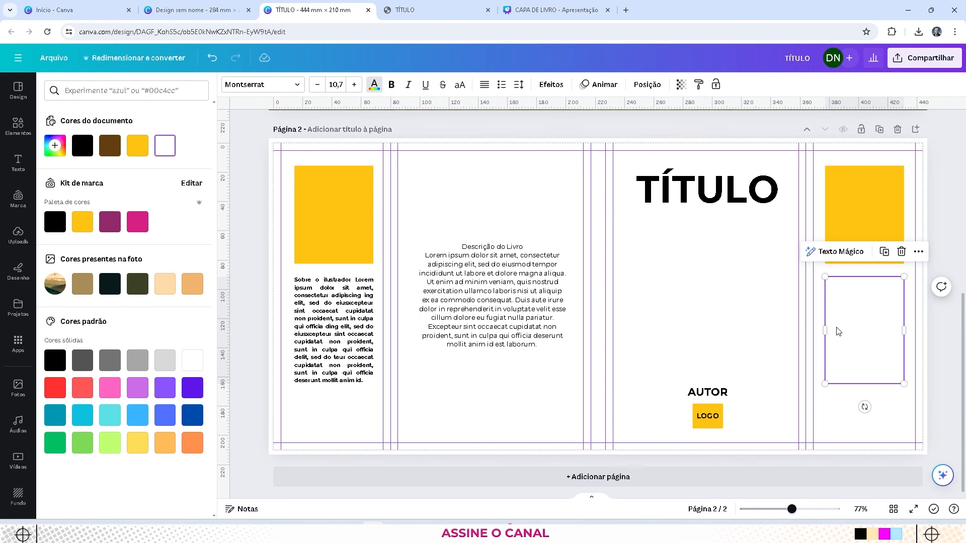
left_click(82, 146)
- Fill the two yellow flap rectangles and the logo box on page 2 with black
left_click(848, 195)
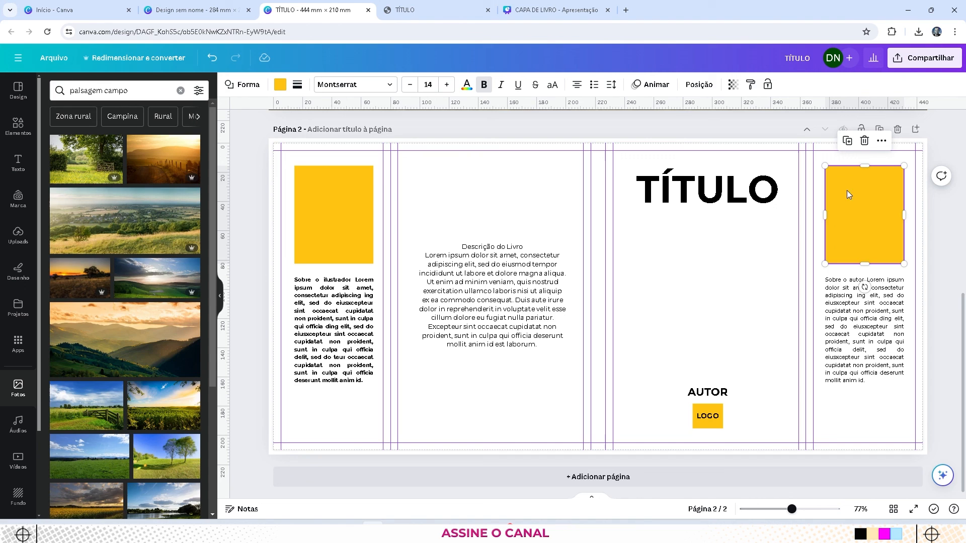
left_click(281, 84)
left_click(112, 151)
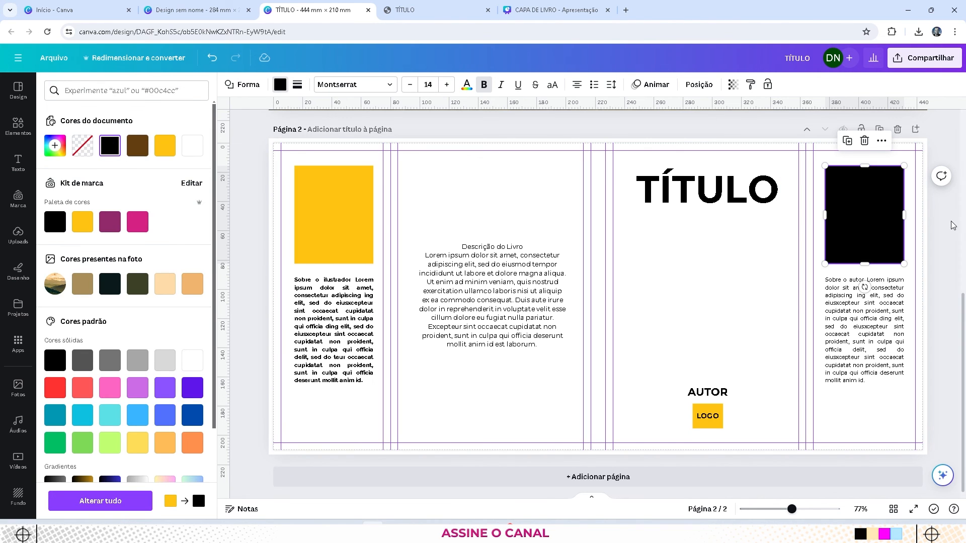
left_click(365, 210)
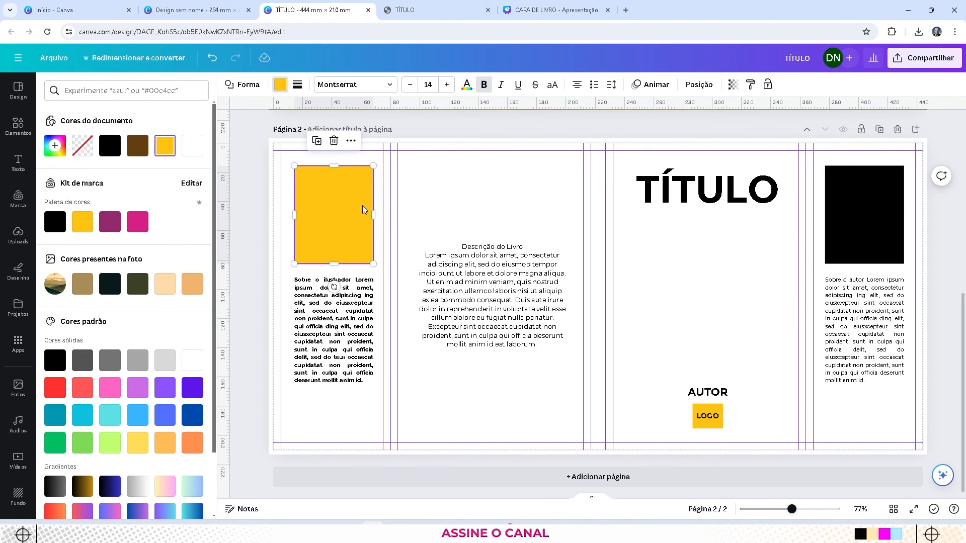
left_click(110, 146)
left_click(711, 407)
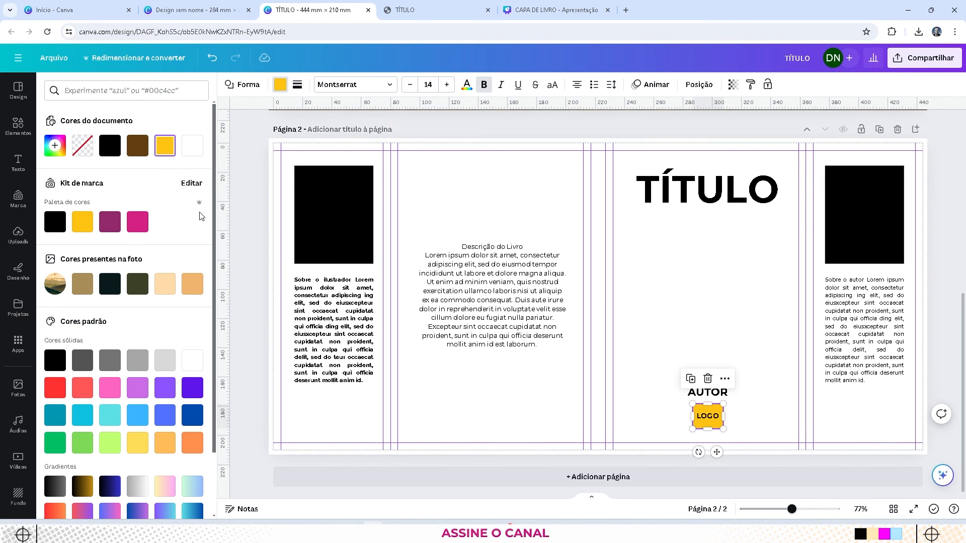
left_click(109, 146)
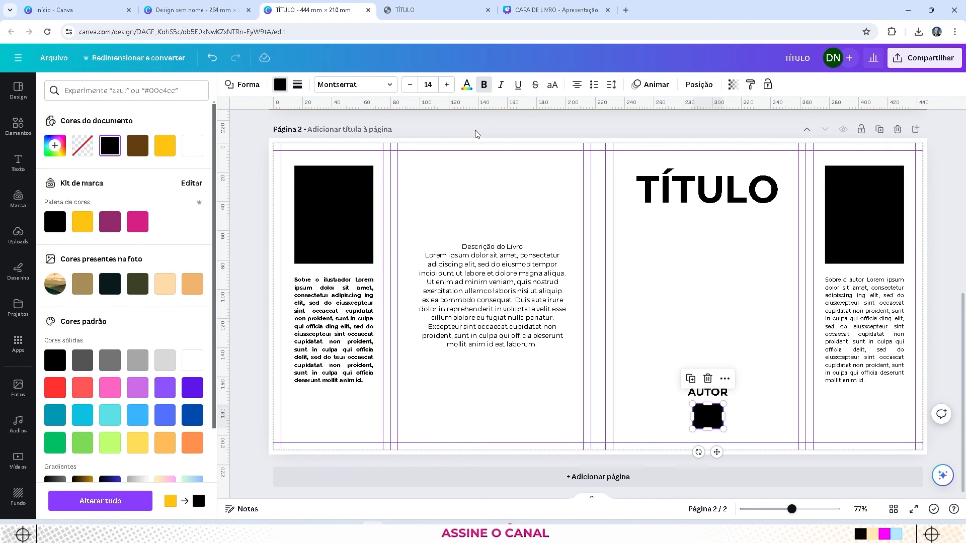
key("Escape")
- Download both pages of the TÍTULO design as a print PDF with crop marks and bleed in the CMYK colour profile
scroll(617, 312, "up", 5)
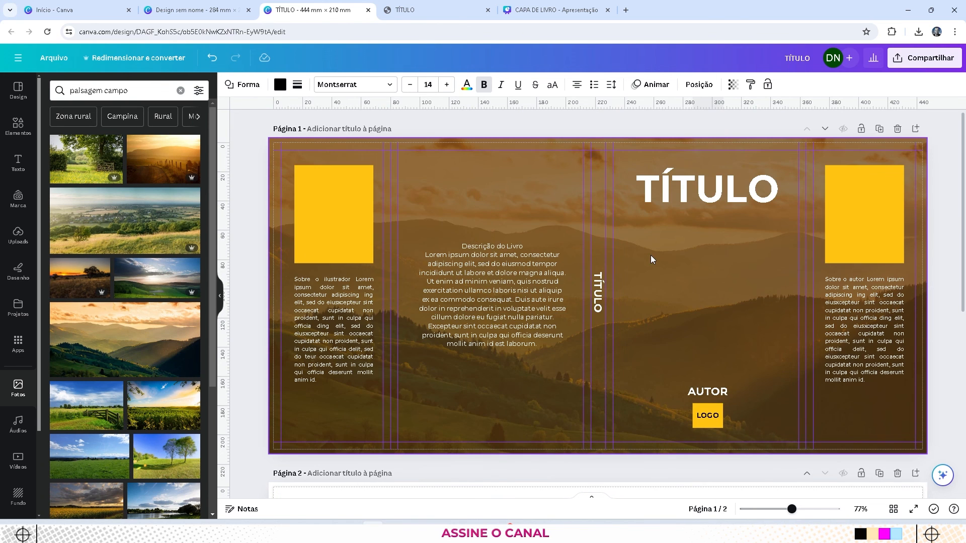
scroll(651, 255, "down", 1)
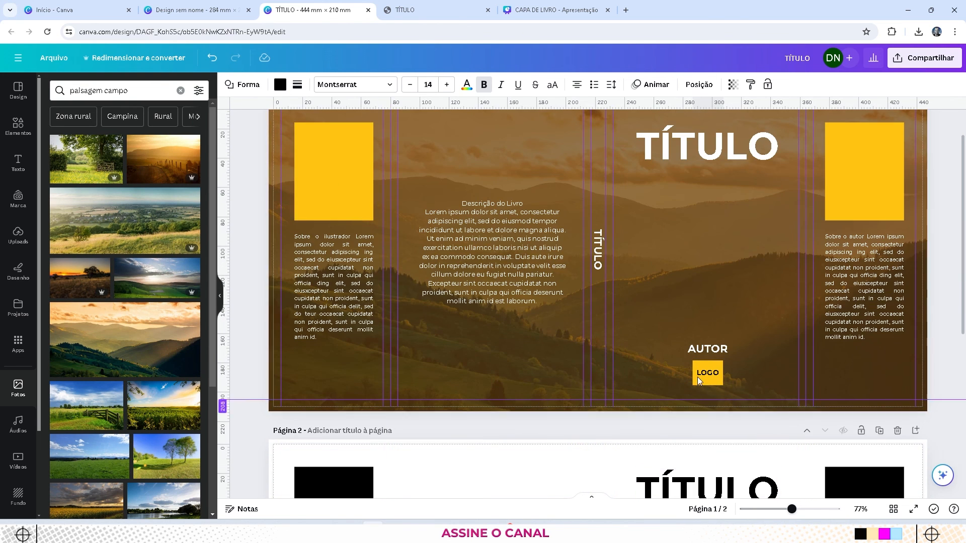
scroll(405, 225, "up", 1)
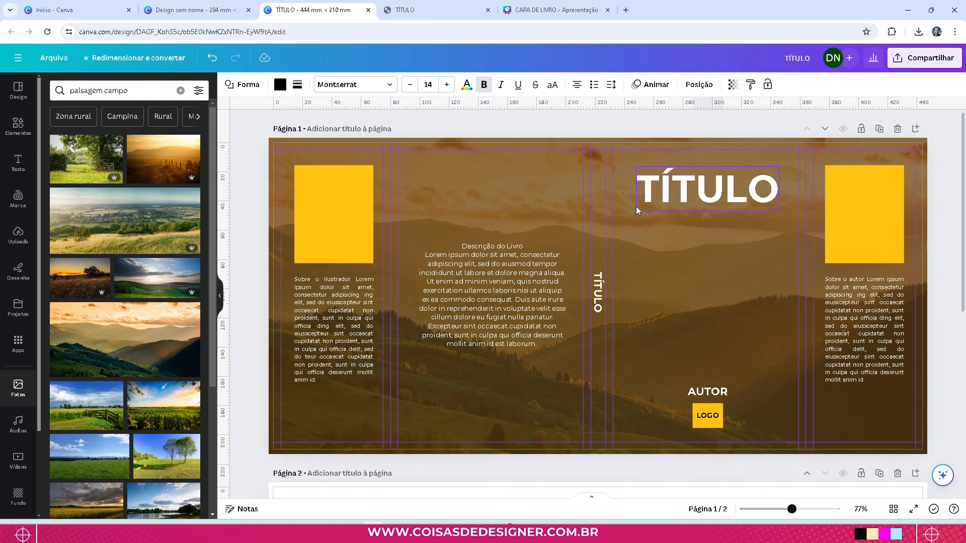
scroll(638, 209, "down", 6)
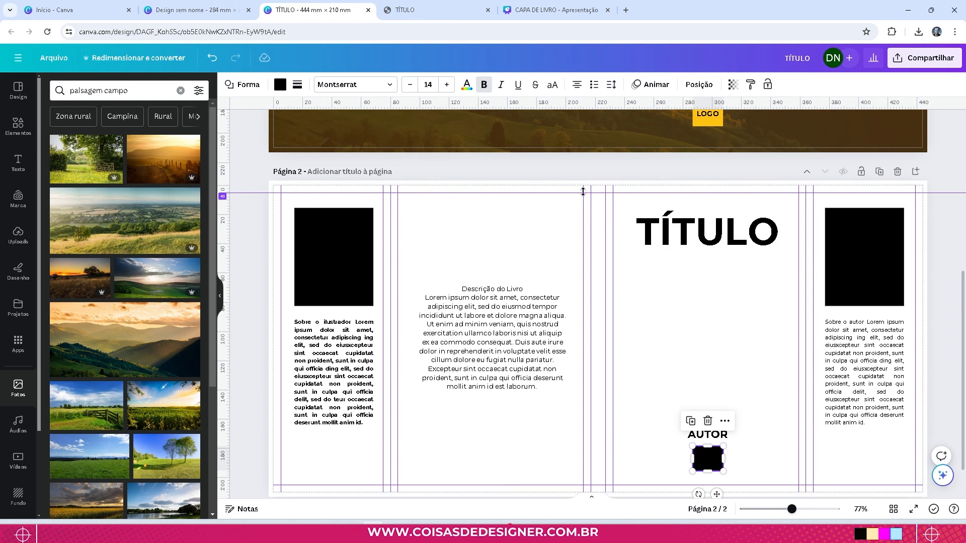
left_click(569, 173)
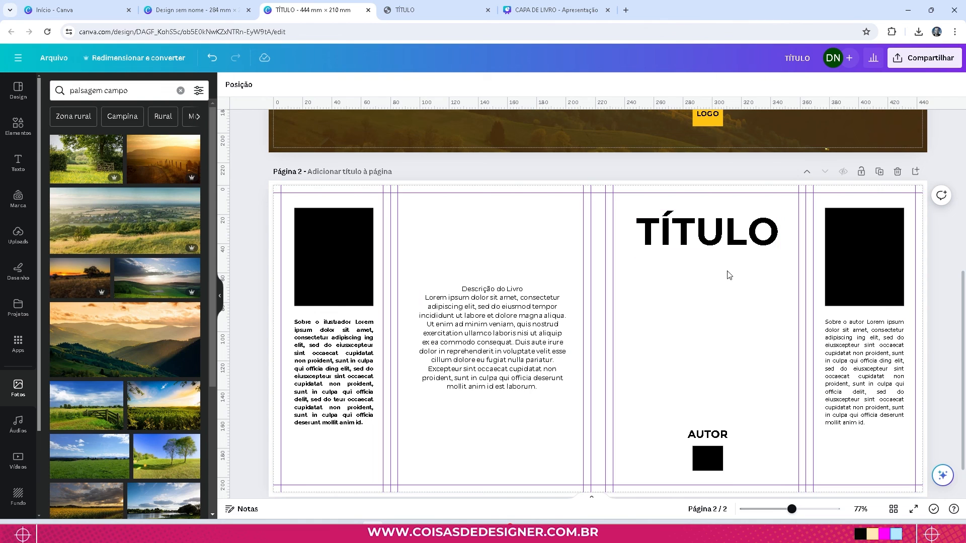
left_click(925, 58)
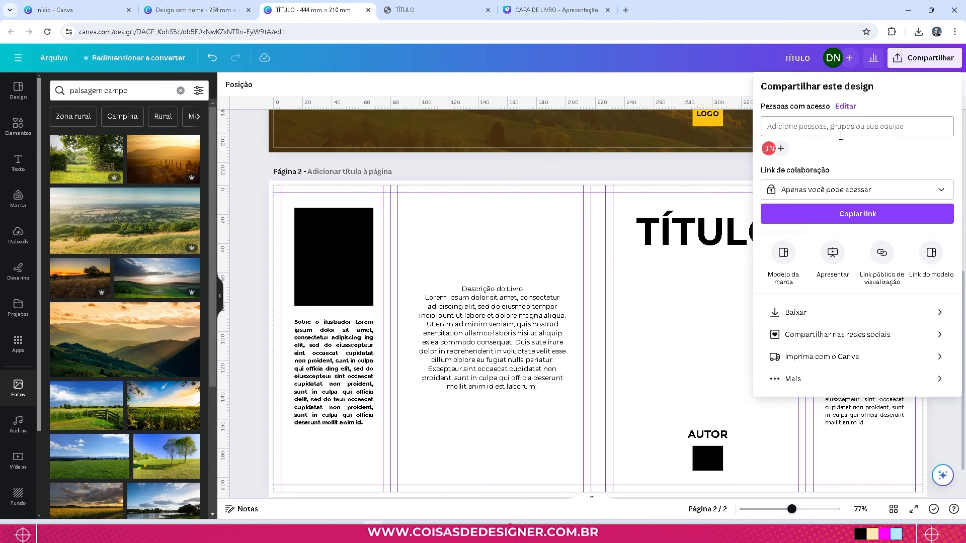
left_click(800, 314)
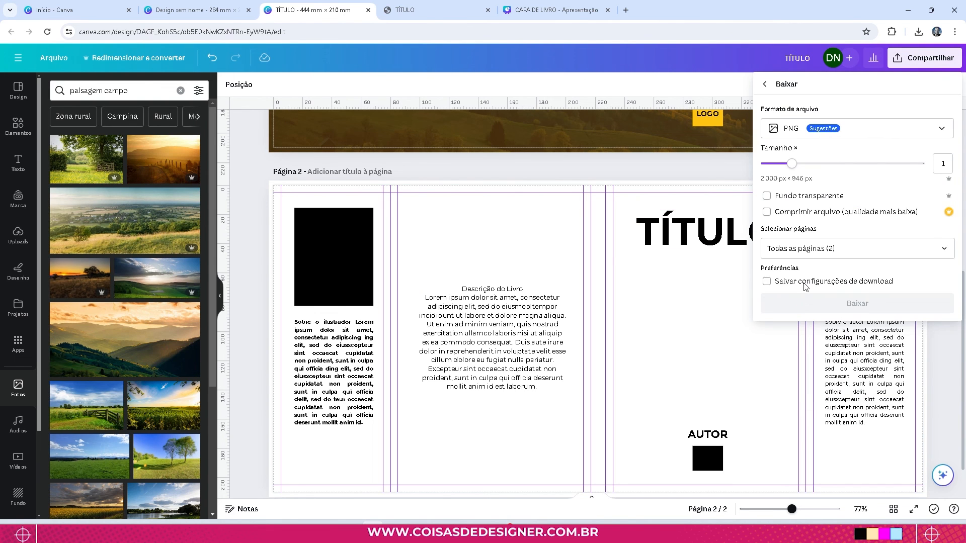
left_click(852, 129)
left_click(795, 246)
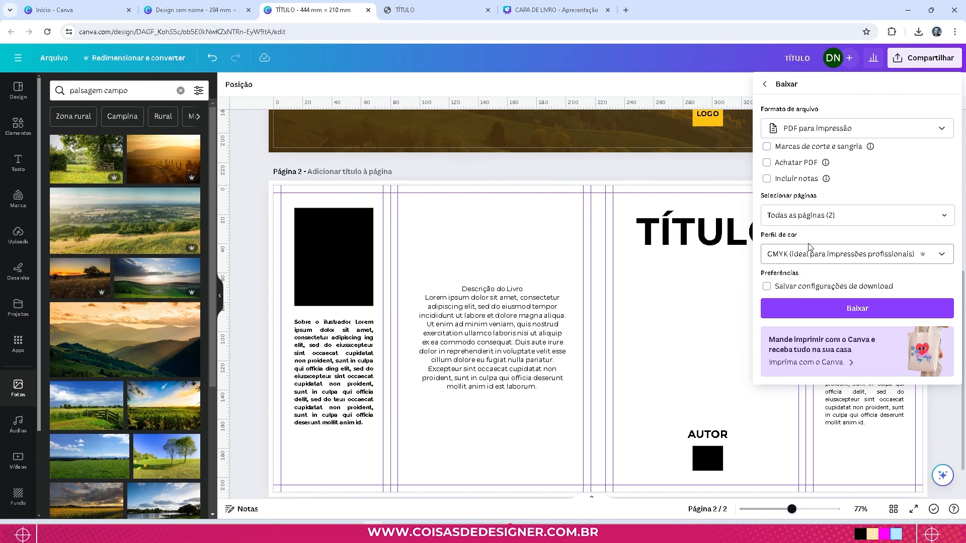
left_click(766, 147)
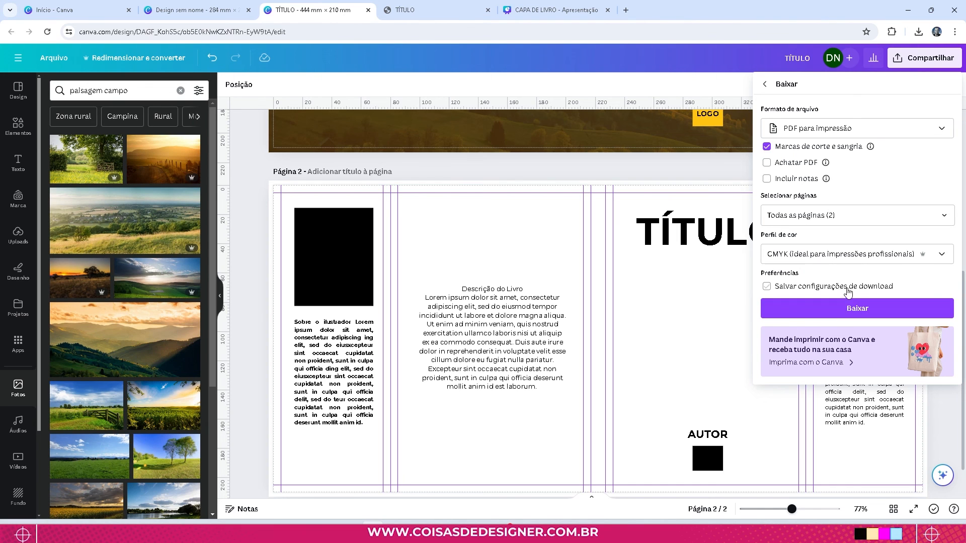
left_click(839, 309)
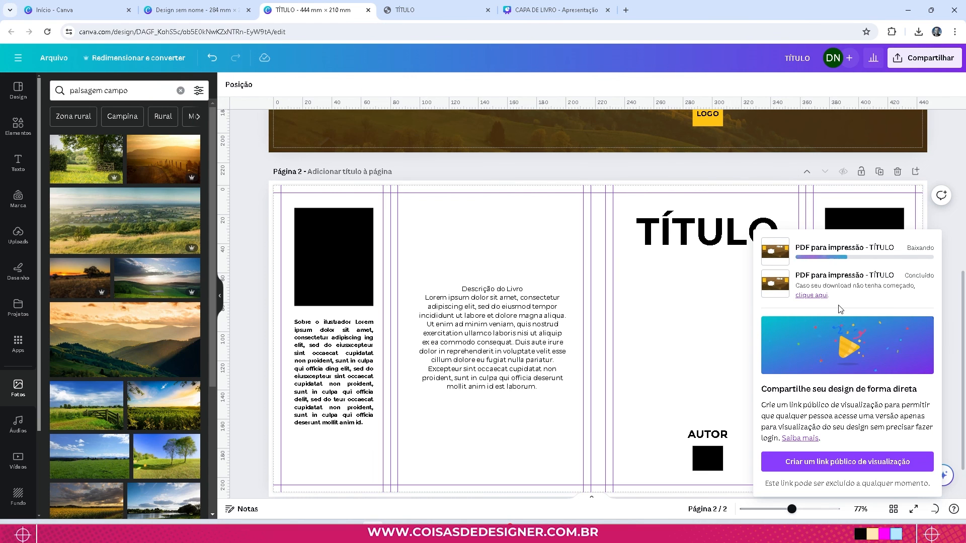
left_click(405, 256)
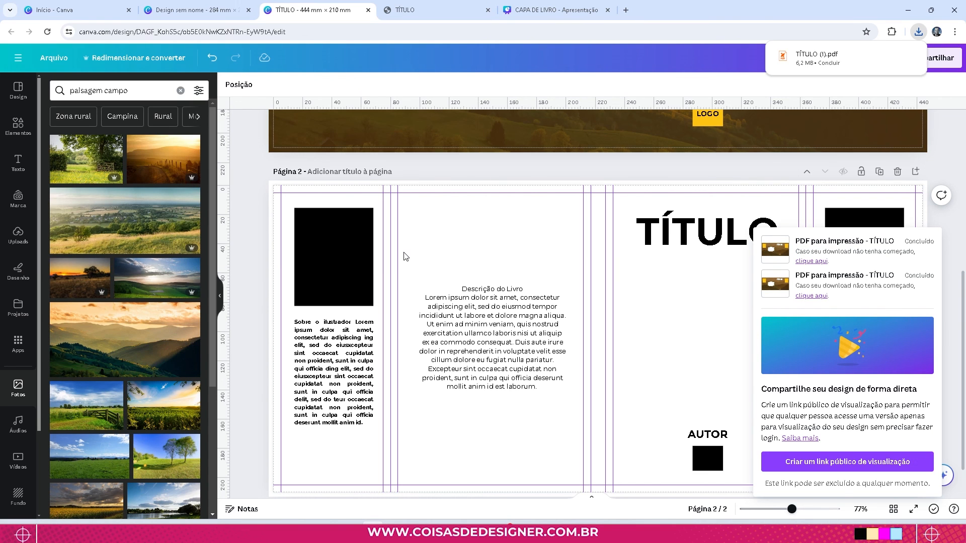
- Open the downloaded TÍTULO (1).pdf and examine both pages, comparing them with the flapless 284 × 210 mm cover design
left_click(814, 52)
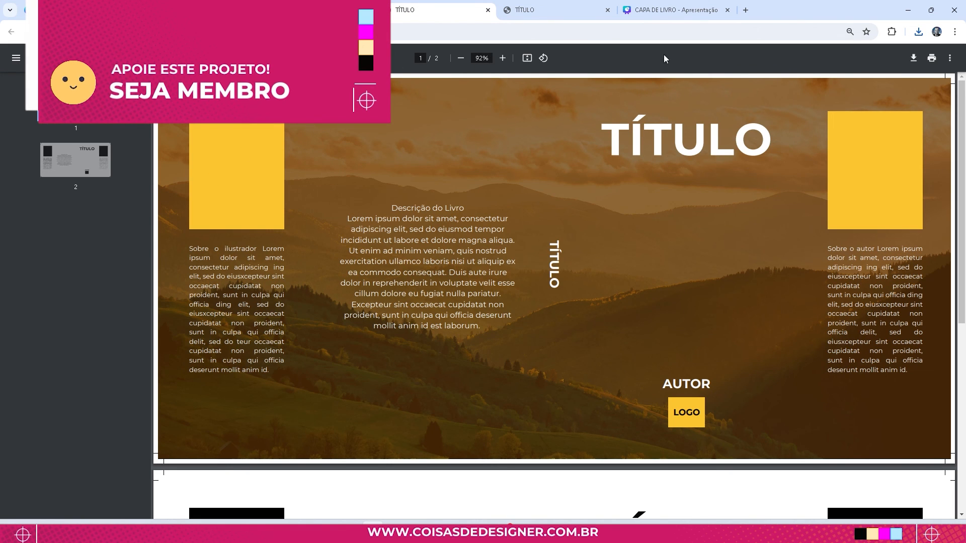
scroll(691, 230, "down", 7)
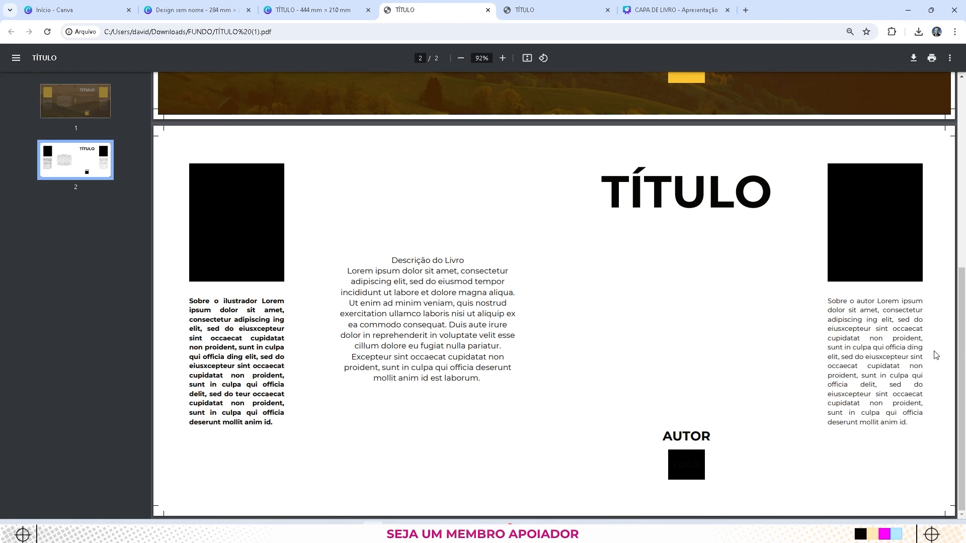
scroll(526, 325, "up", 5)
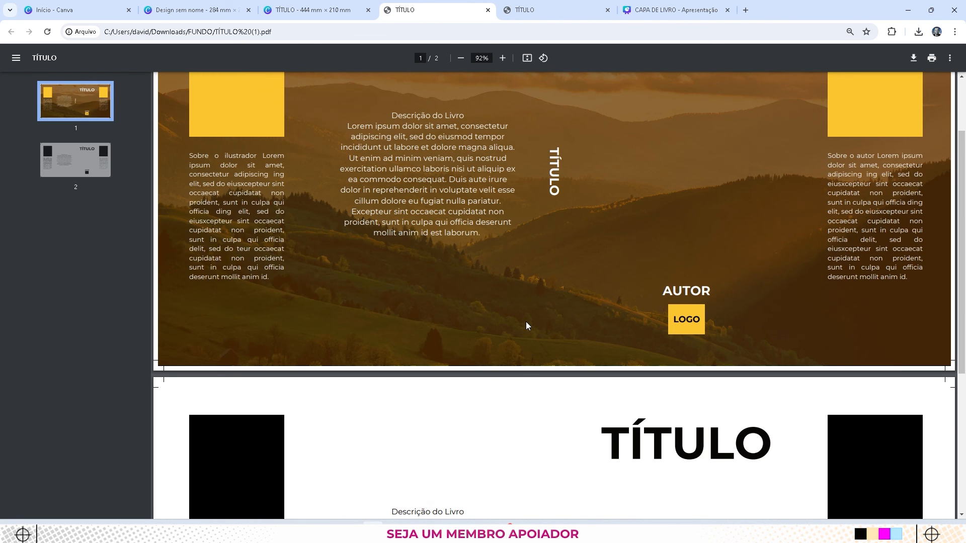
scroll(526, 326, "up", 2)
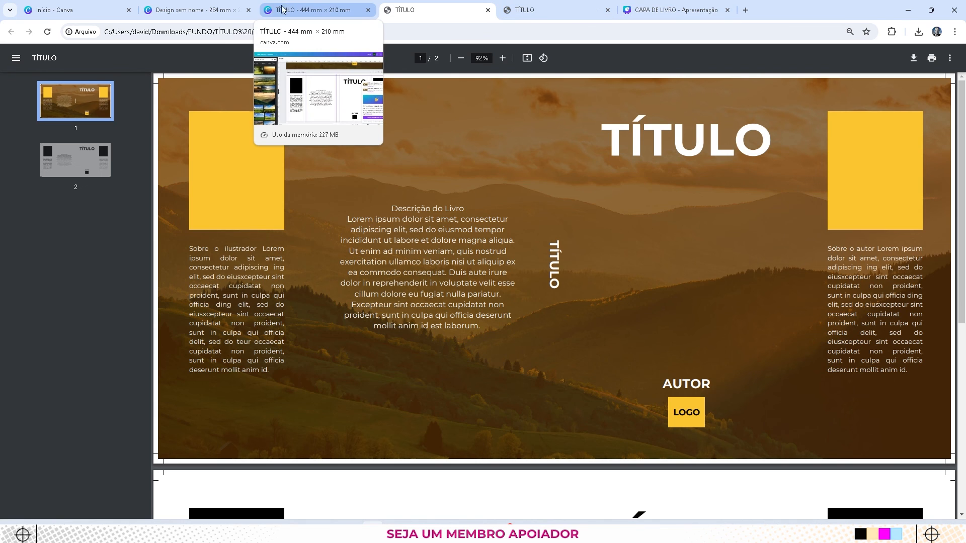
left_click(191, 10)
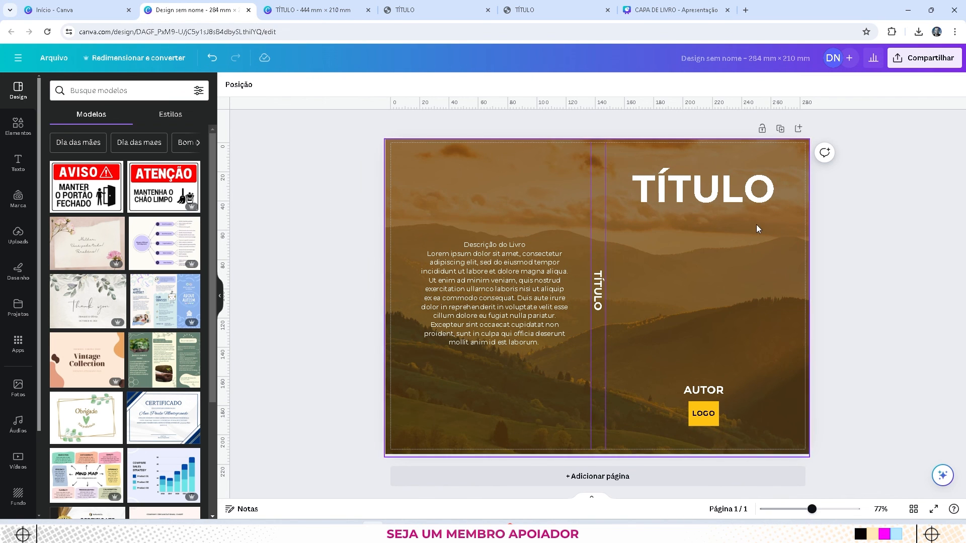
left_click(432, 10)
scroll(503, 260, "down", 7)
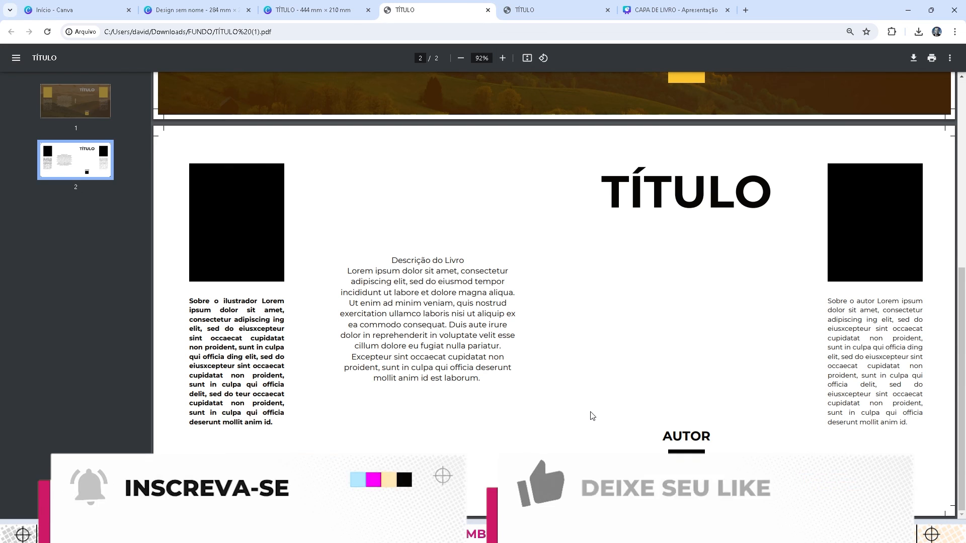
scroll(592, 416, "up", 5)
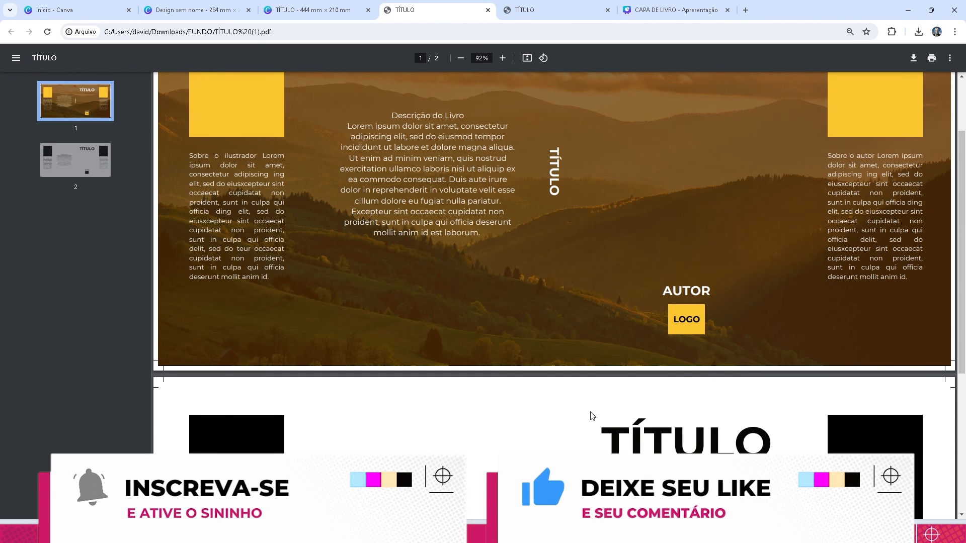
scroll(592, 416, "up", 2)
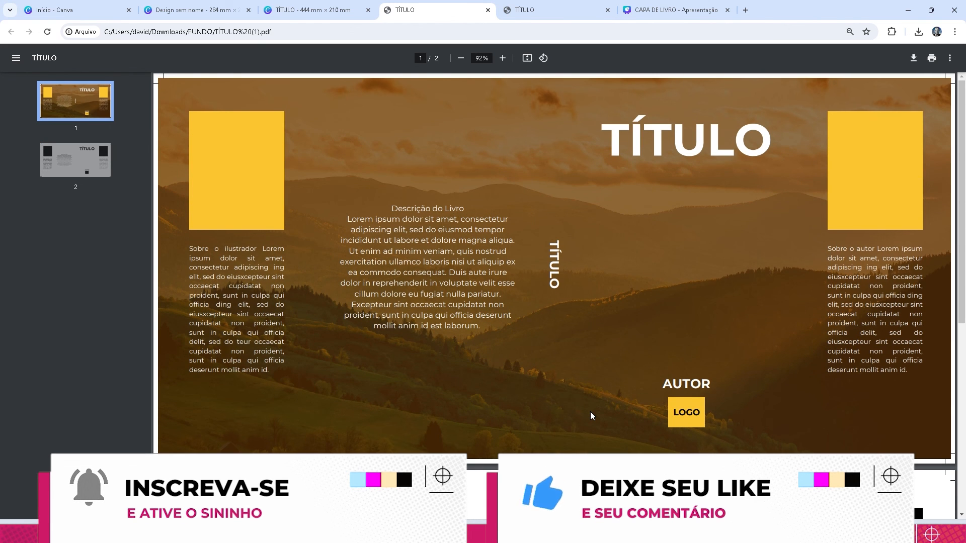